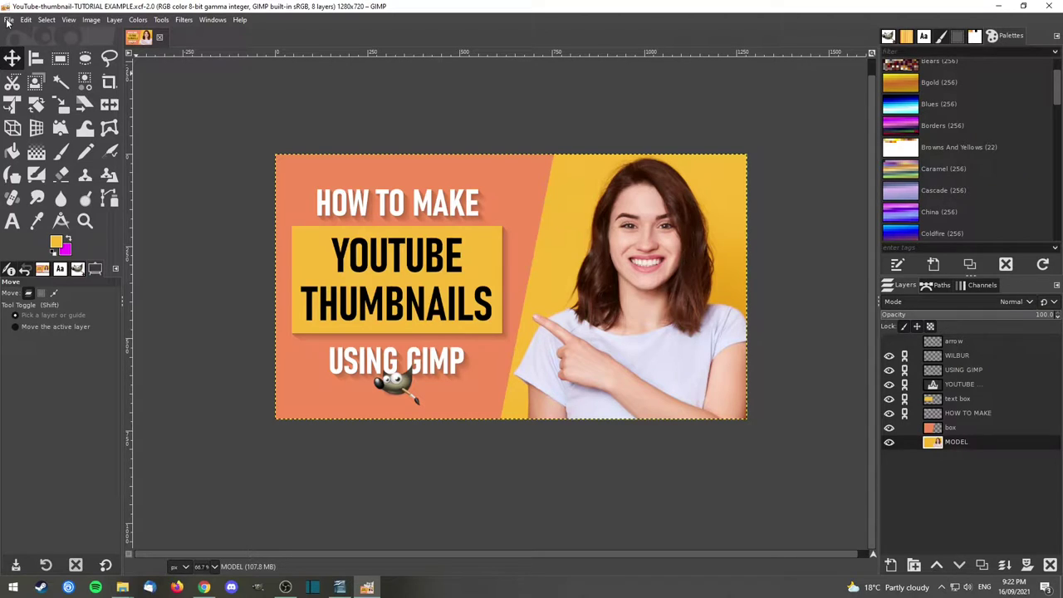
# Create a new 1280×720 px image filled with transparency.
pyautogui.click(8, 20)
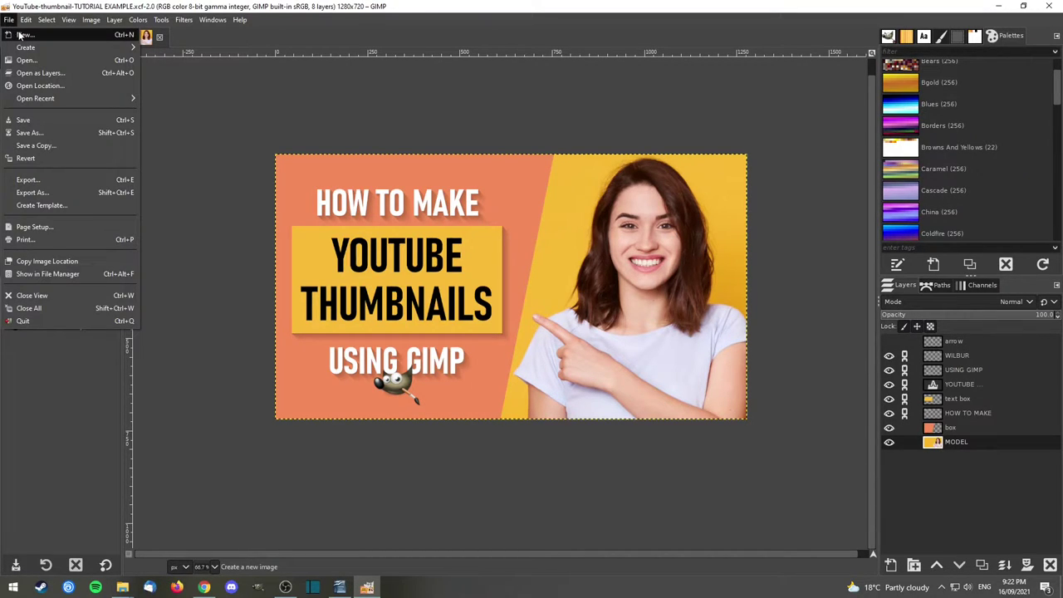
pyautogui.click(19, 35)
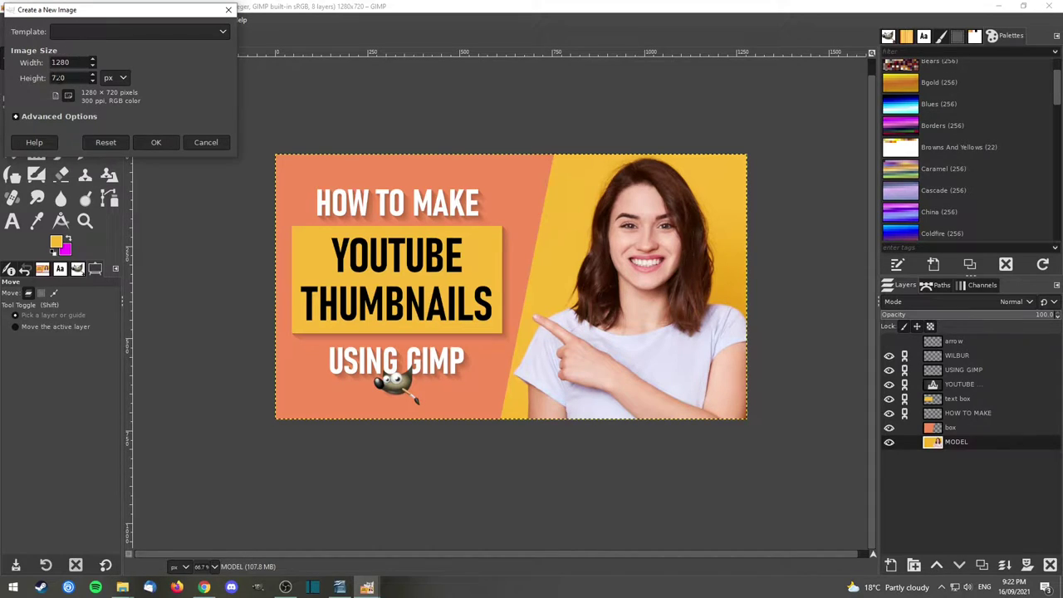
pyautogui.click(16, 119)
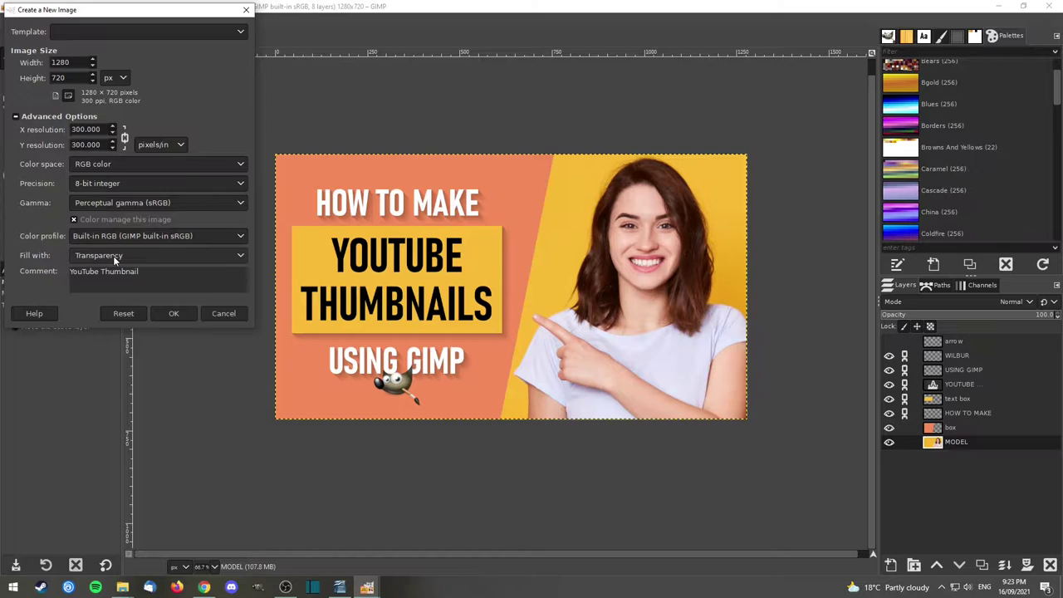
pyautogui.click(15, 117)
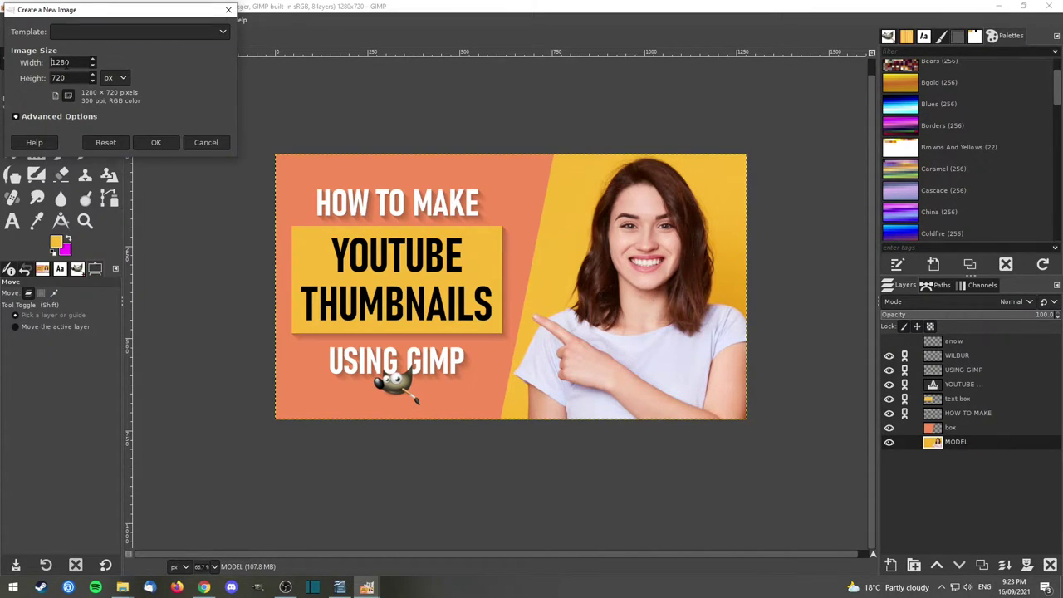
pyautogui.click(155, 142)
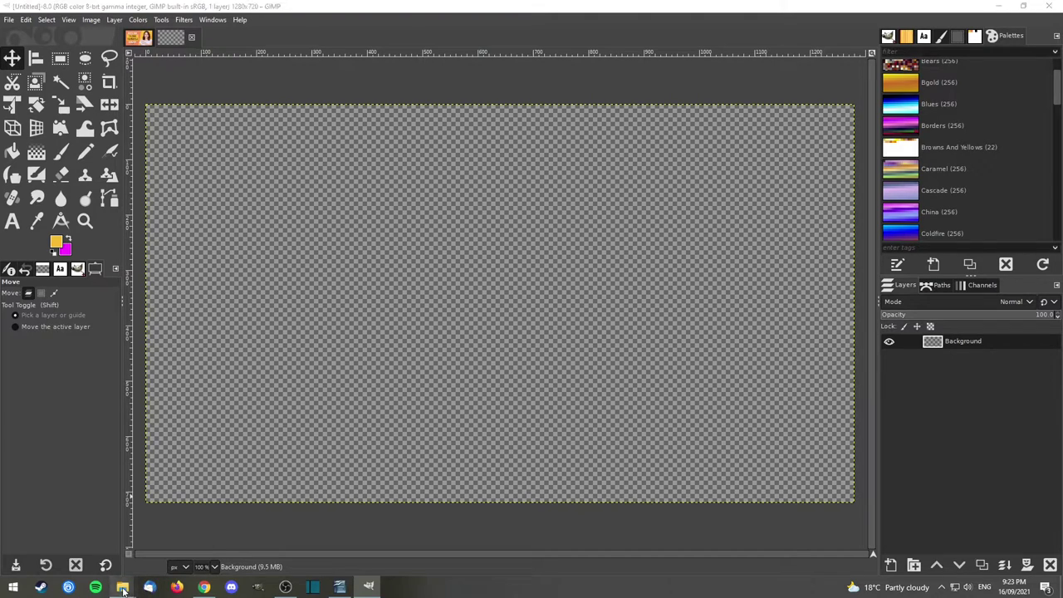
# Drag the portrait JPG from File Explorer into the untitled image as a new layer.
pyautogui.moveTo(122, 589)
pyautogui.click(159, 551)
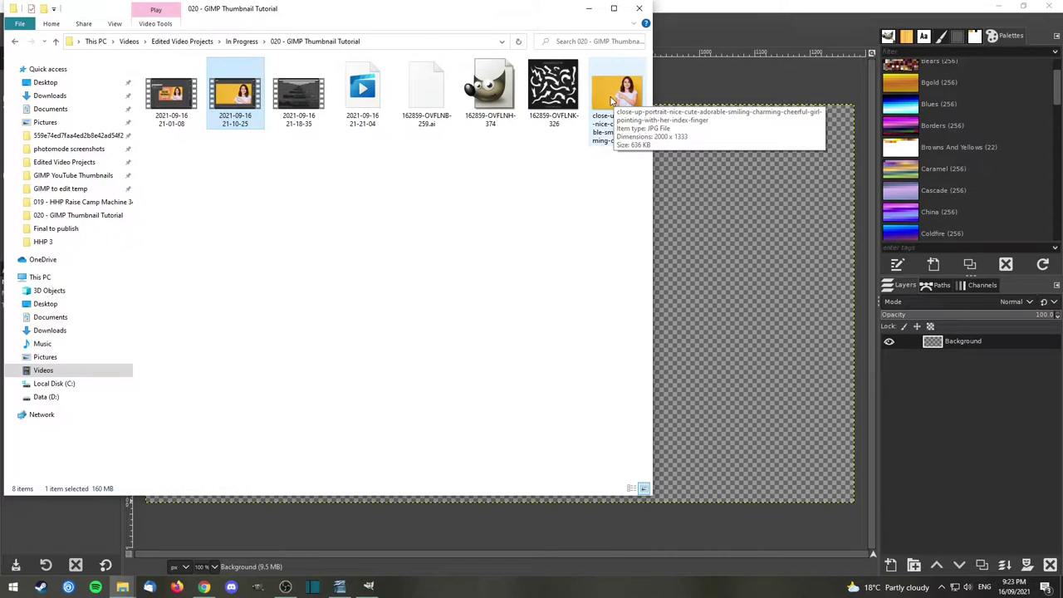
pyautogui.moveTo(611, 100); pyautogui.dragTo(686, 287)
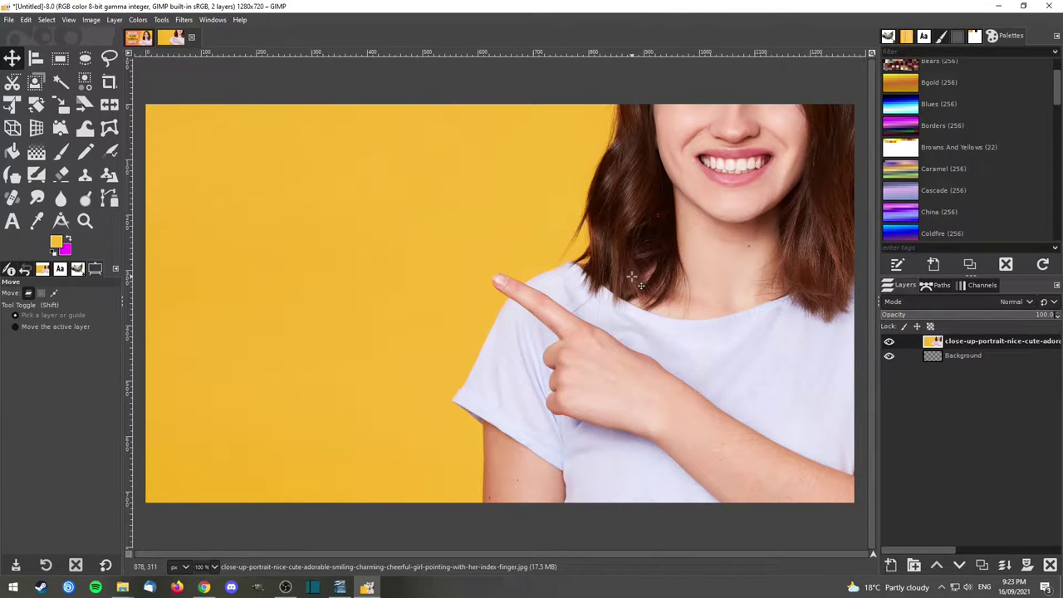
pyautogui.hotkey('shift', 'm')
pyautogui.scroll(-2, 635, 278)
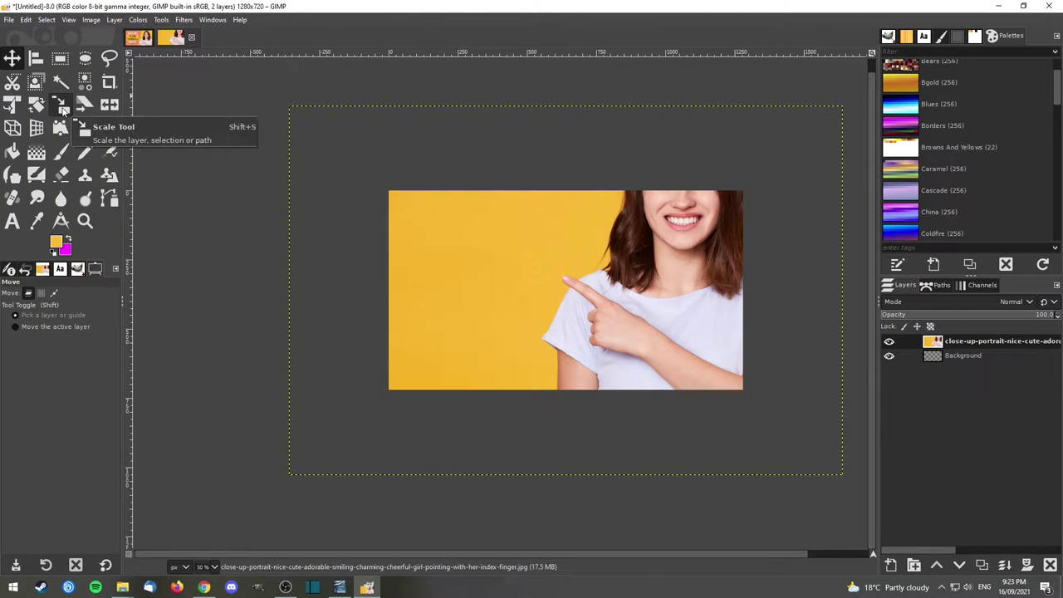
# Scale the portrait layer to about 1477×984 and move it into place on the canvas.
pyautogui.click(63, 108)
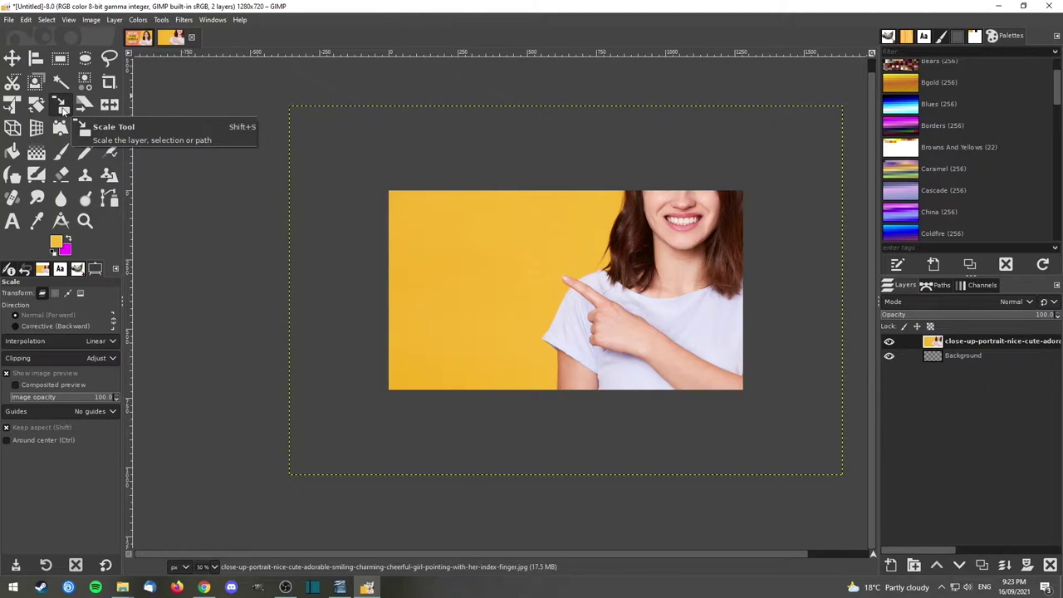
pyautogui.click(617, 288)
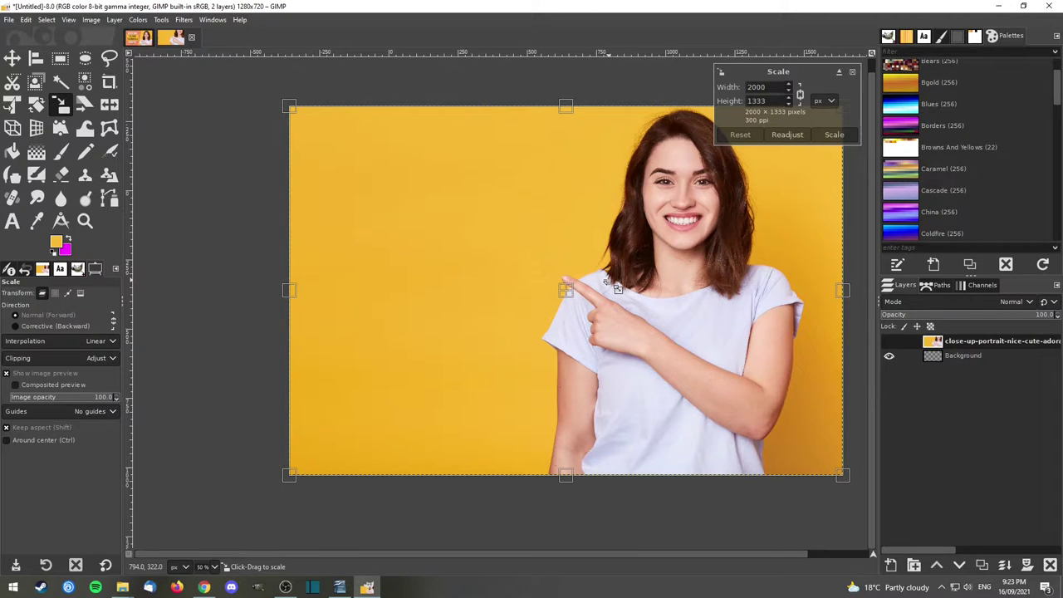
pyautogui.moveTo(617, 288); pyautogui.dragTo(509, 327)
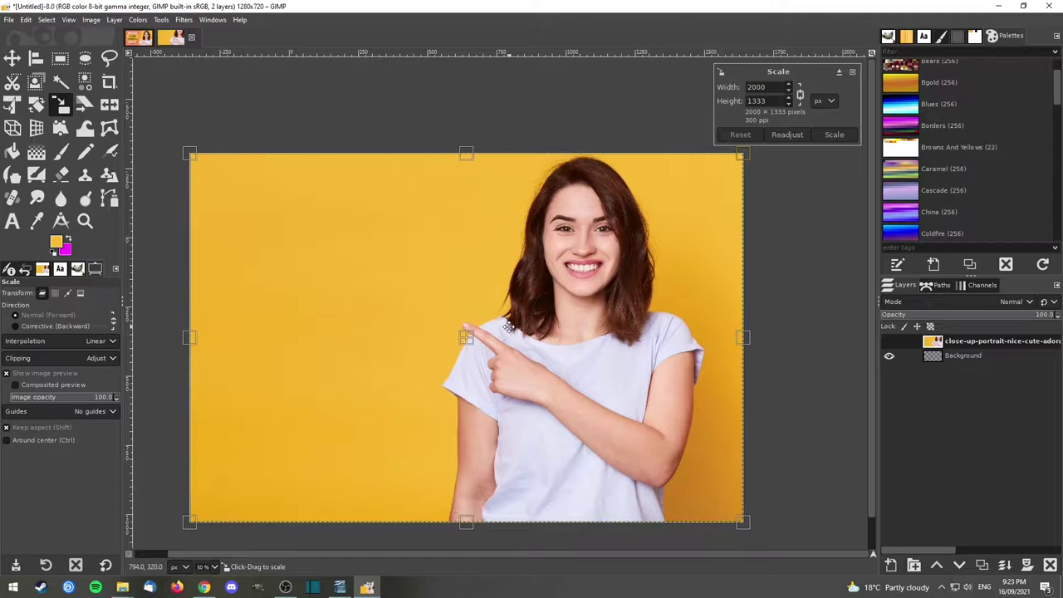
pyautogui.moveTo(741, 160); pyautogui.dragTo(671, 282)
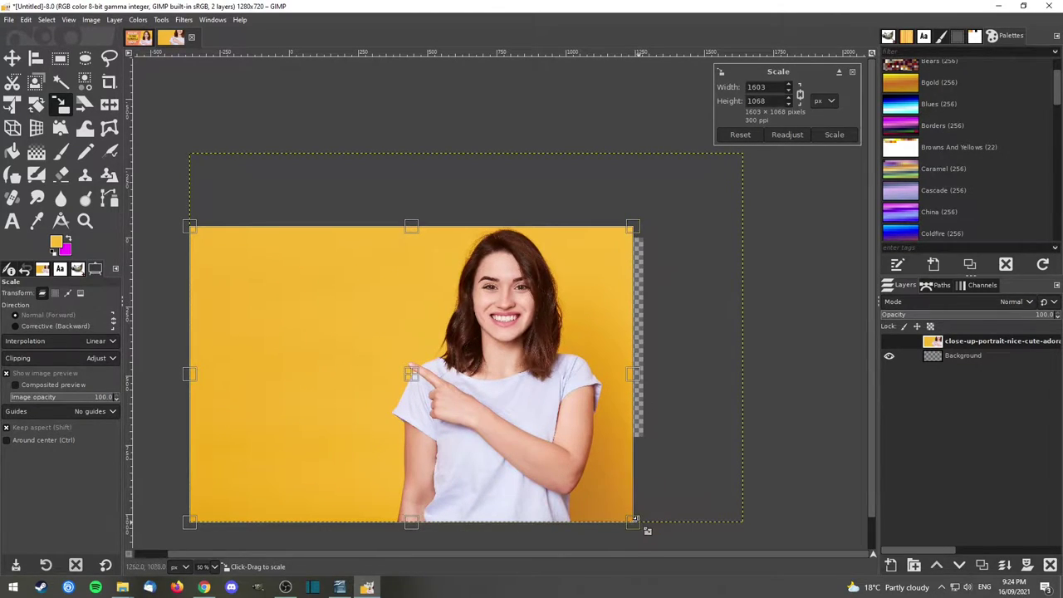
pyautogui.moveTo(635, 523); pyautogui.dragTo(584, 455)
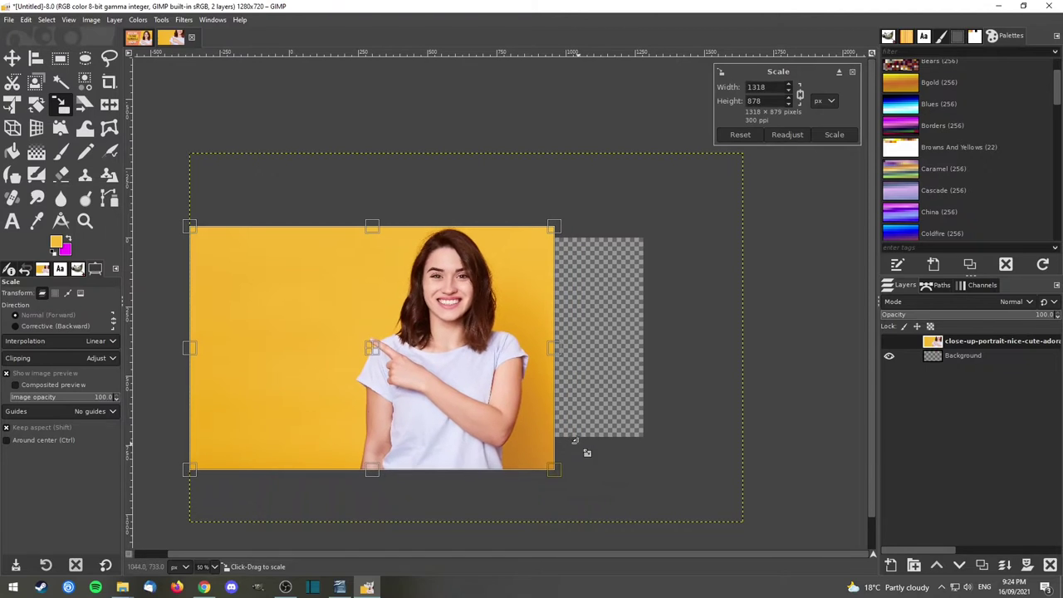
pyautogui.moveTo(378, 354); pyautogui.dragTo(484, 310)
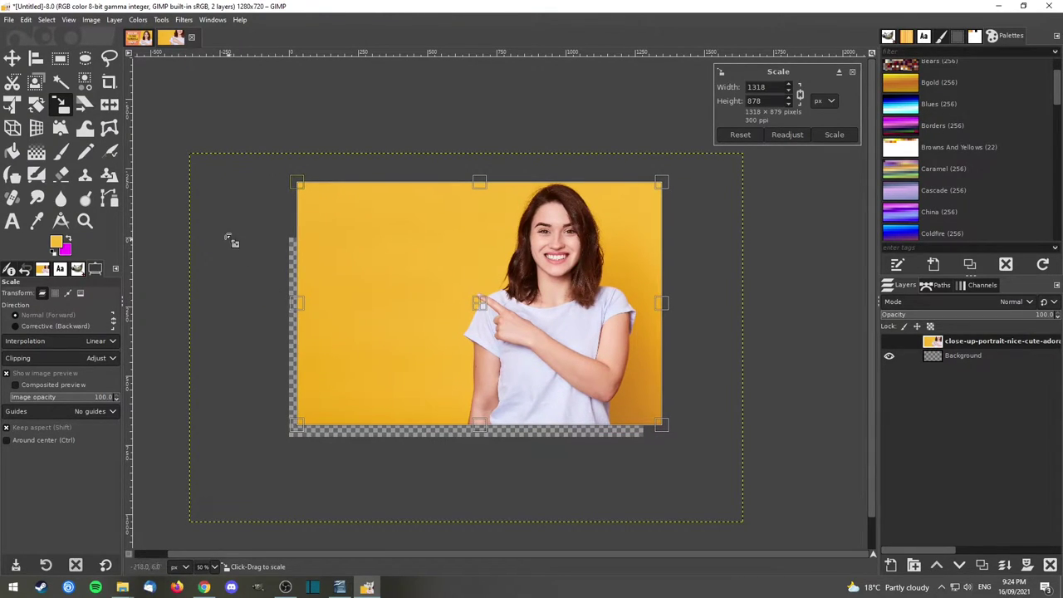
pyautogui.moveTo(301, 432); pyautogui.dragTo(257, 461)
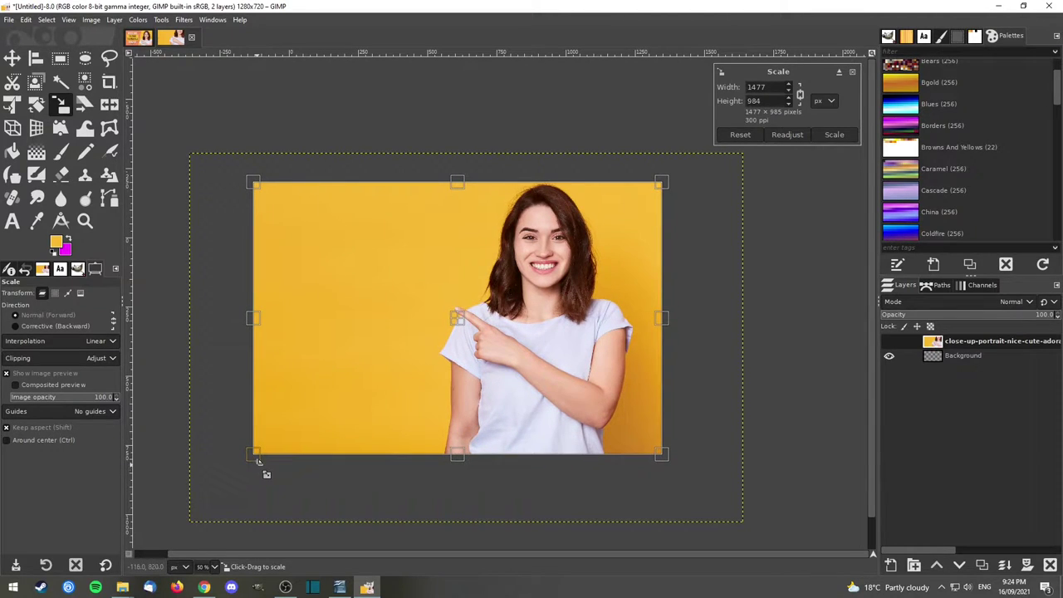
pyautogui.press('Return')
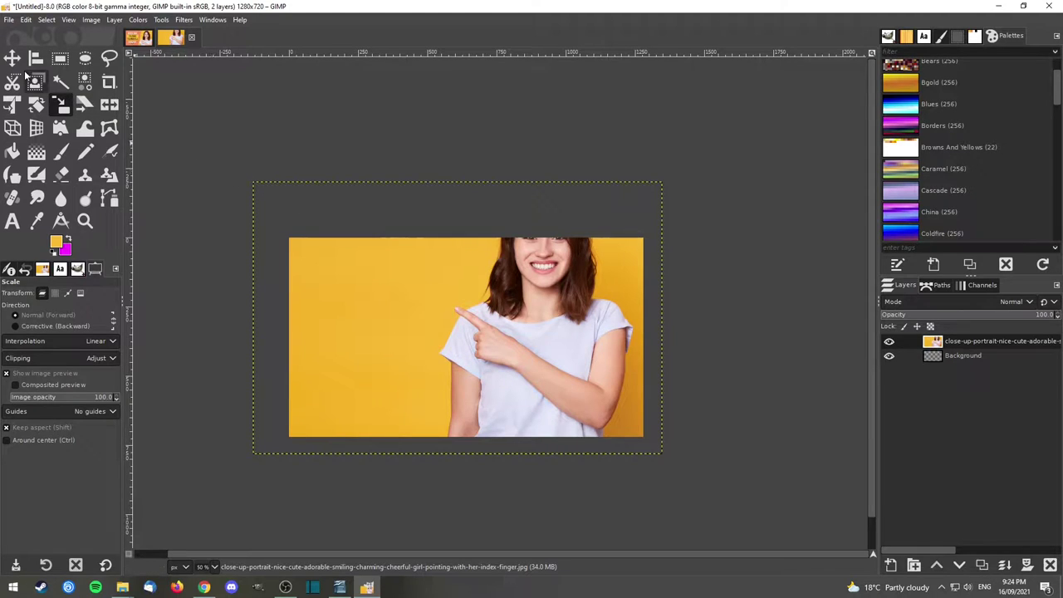
pyautogui.click(11, 58)
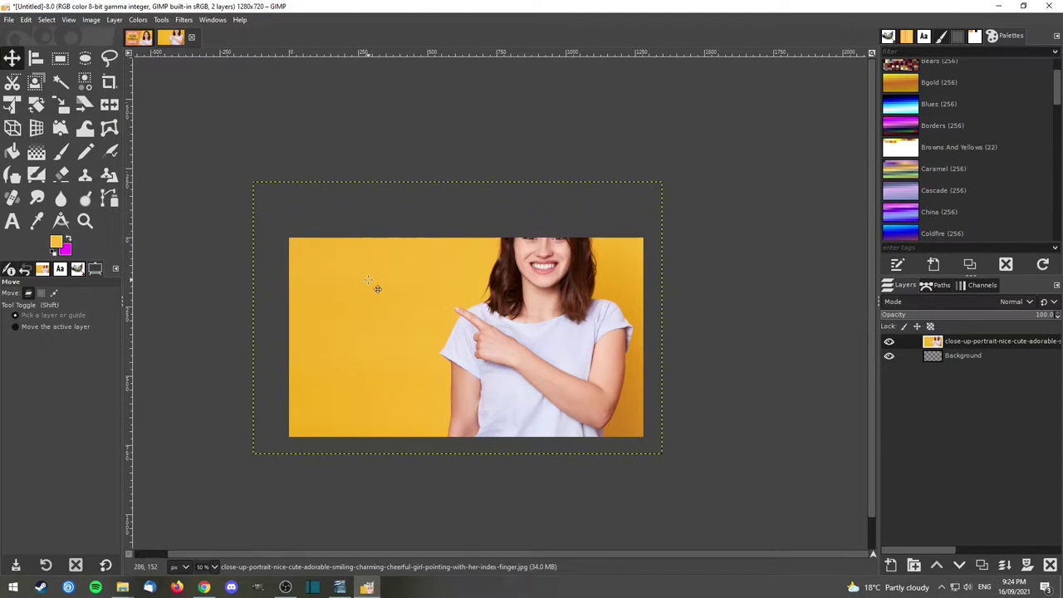
pyautogui.moveTo(420, 283); pyautogui.dragTo(452, 336)
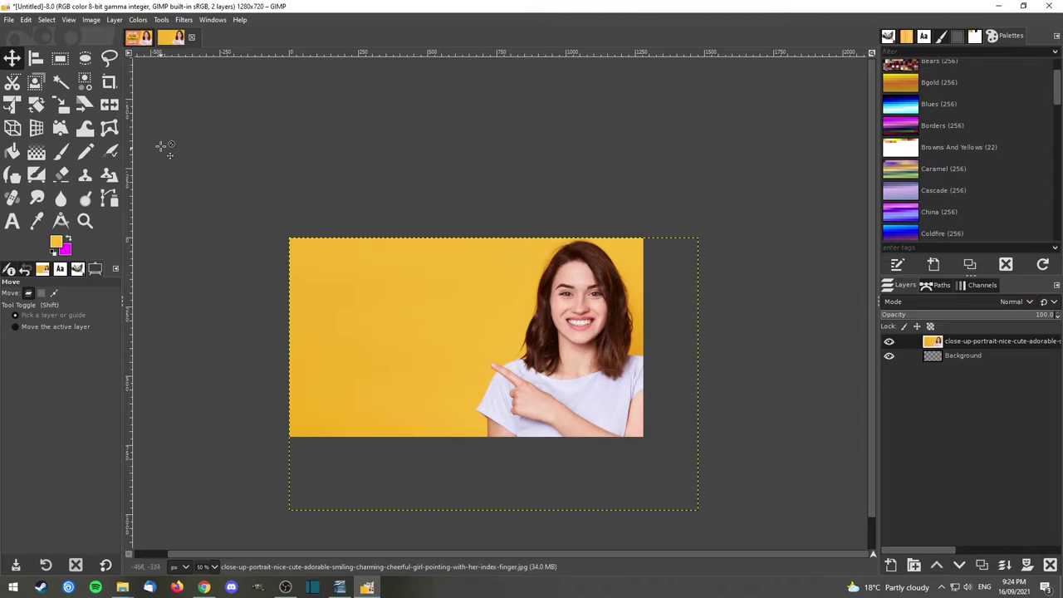
# Add a vertical guide at 100% of the image width.
pyautogui.click(69, 20)
pyautogui.click(71, 20)
pyautogui.click(68, 20)
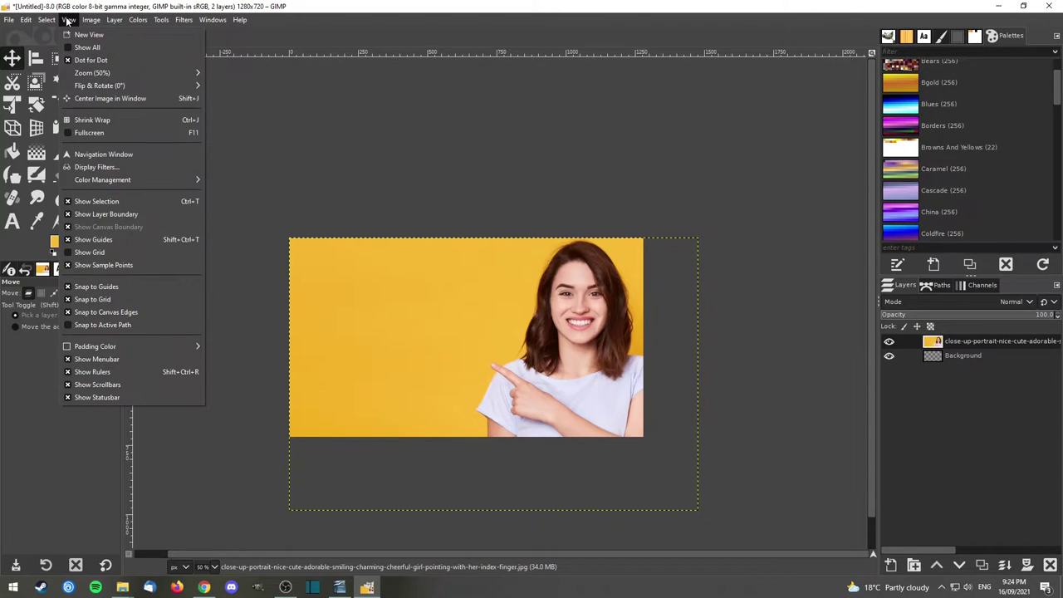
pyautogui.moveTo(88, 19)
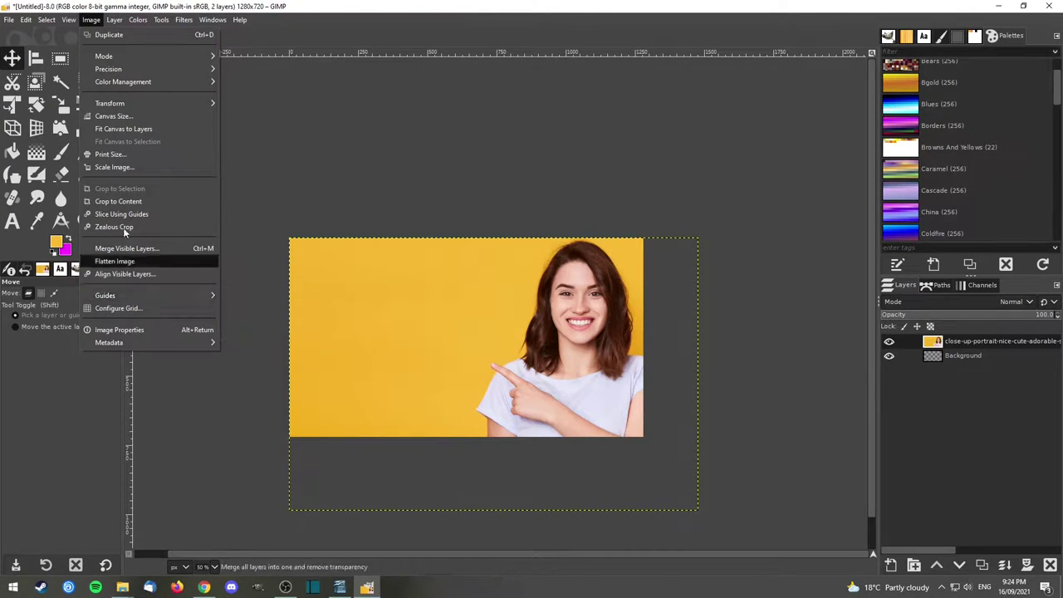
pyautogui.moveTo(121, 297)
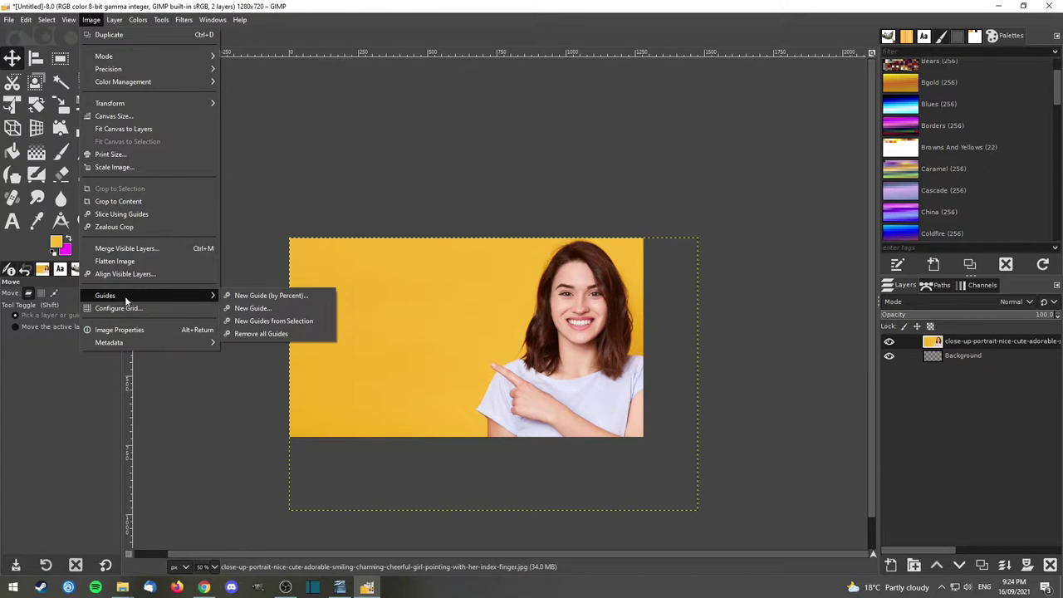
pyautogui.click(277, 298)
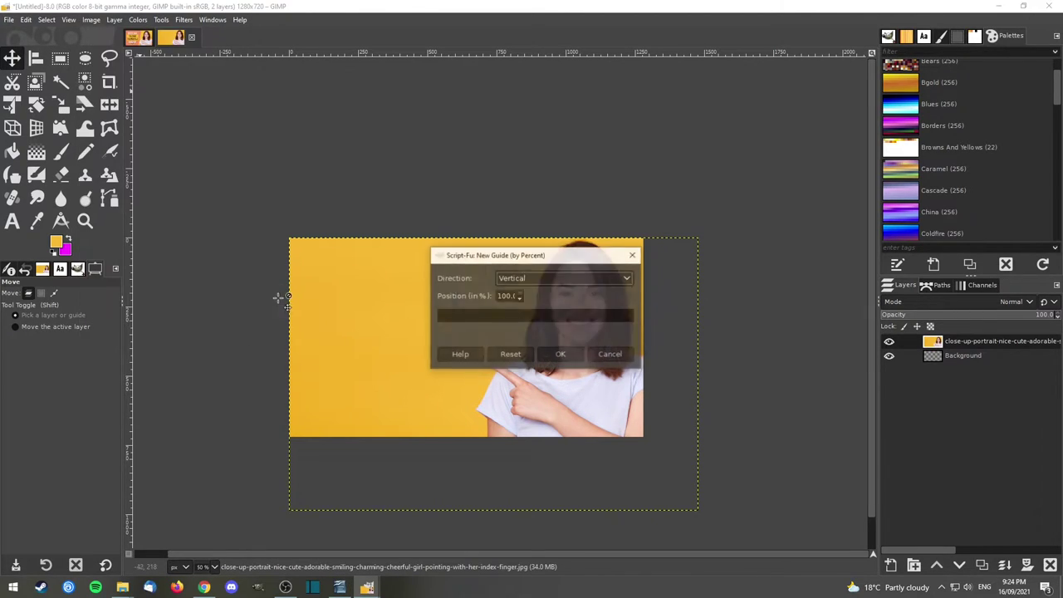
pyautogui.click(561, 354)
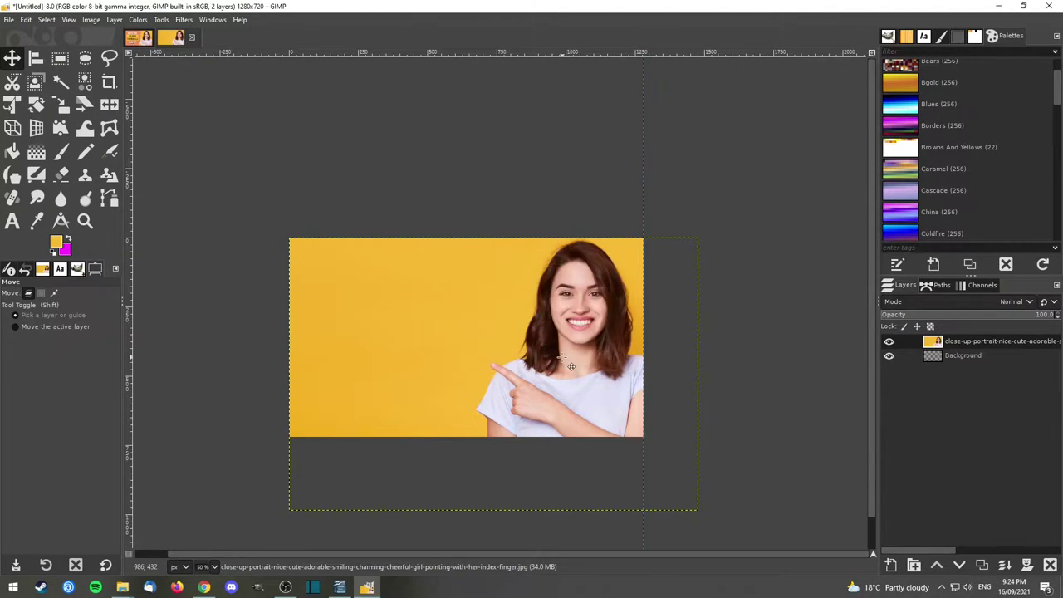
# Add a horizontal guide at 100%, the image's bottom edge.
pyautogui.click(86, 21)
pyautogui.moveTo(148, 295)
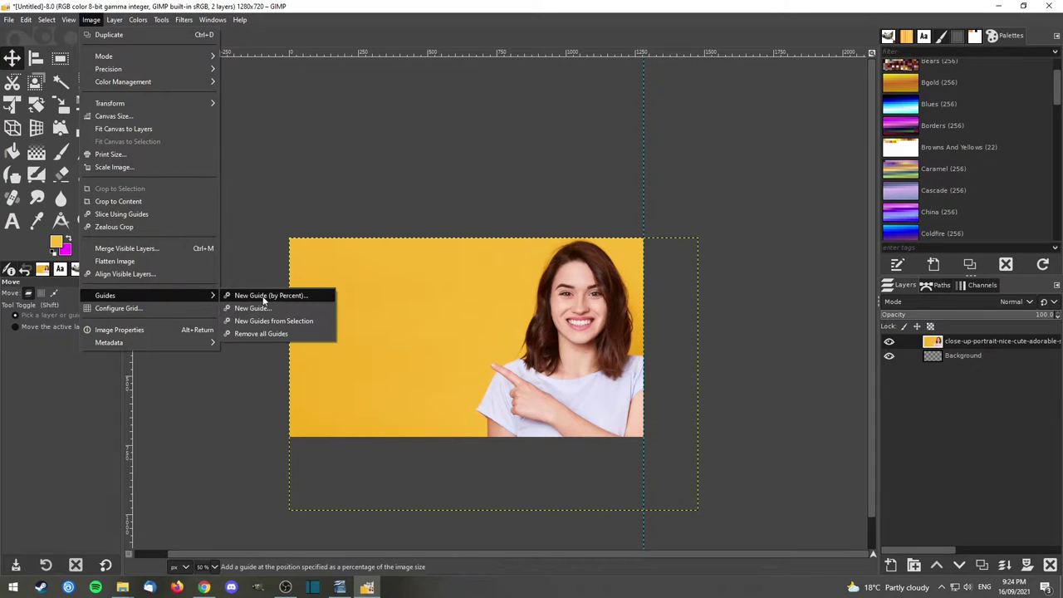
pyautogui.click(277, 296)
pyautogui.click(544, 278)
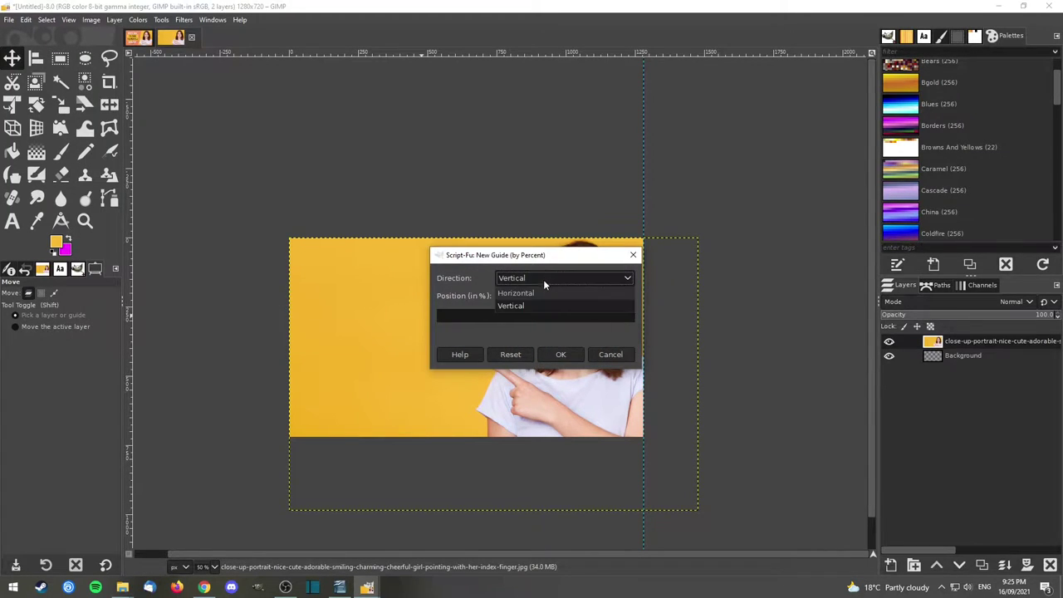
pyautogui.click(543, 294)
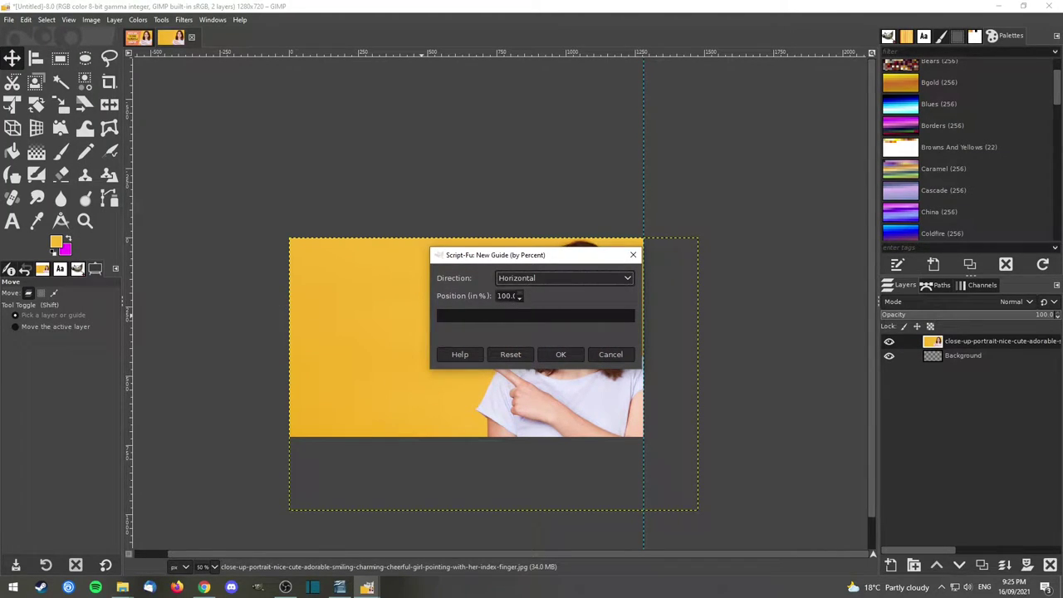
pyautogui.click(562, 356)
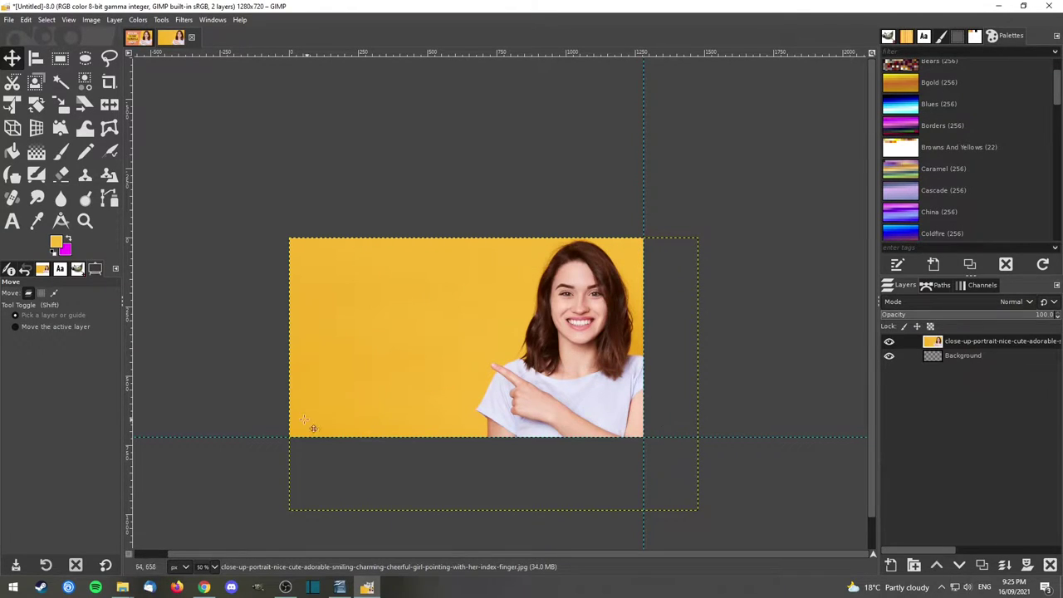
# Add a horizontal guide at 0%, the top edge.
pyautogui.click(93, 21)
pyautogui.moveTo(143, 295)
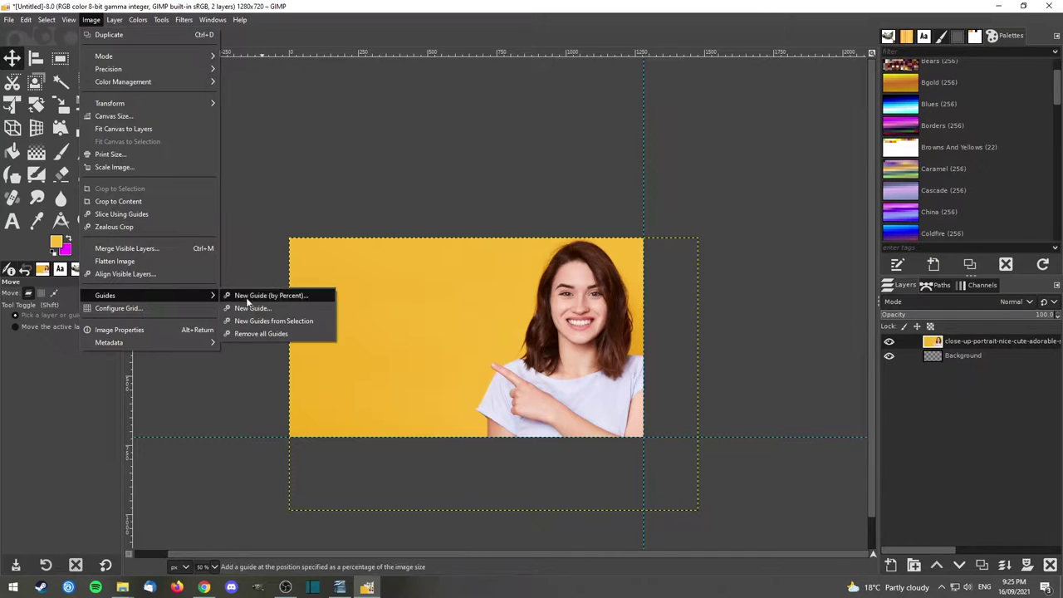
pyautogui.click(273, 296)
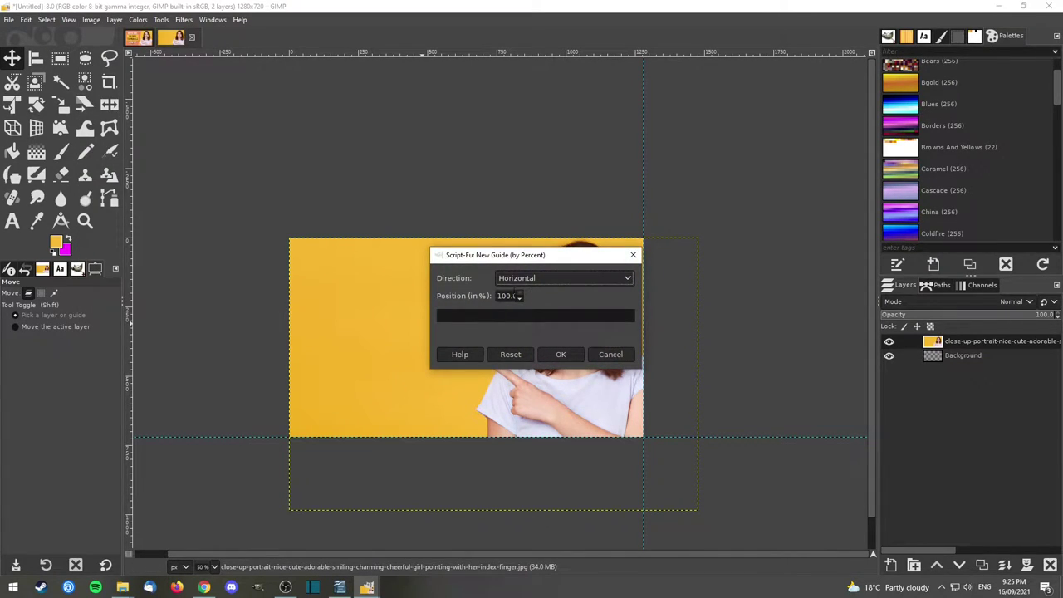
pyautogui.doubleClick(506, 296)
pyautogui.write('0')
pyautogui.click(561, 354)
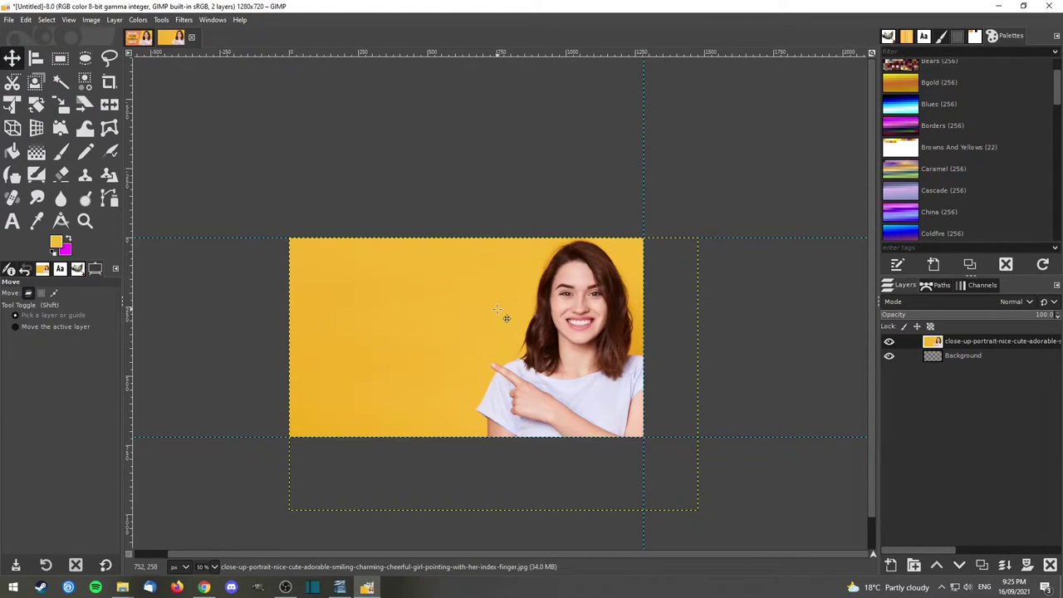
# Add a vertical guide at 0%, the left edge.
pyautogui.click(91, 20)
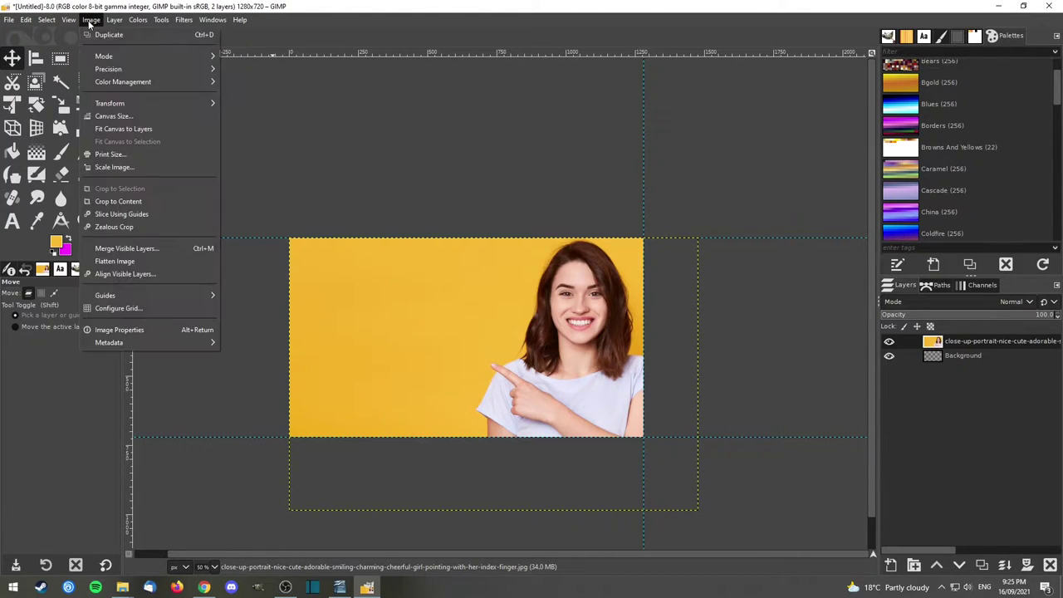
pyautogui.moveTo(145, 297)
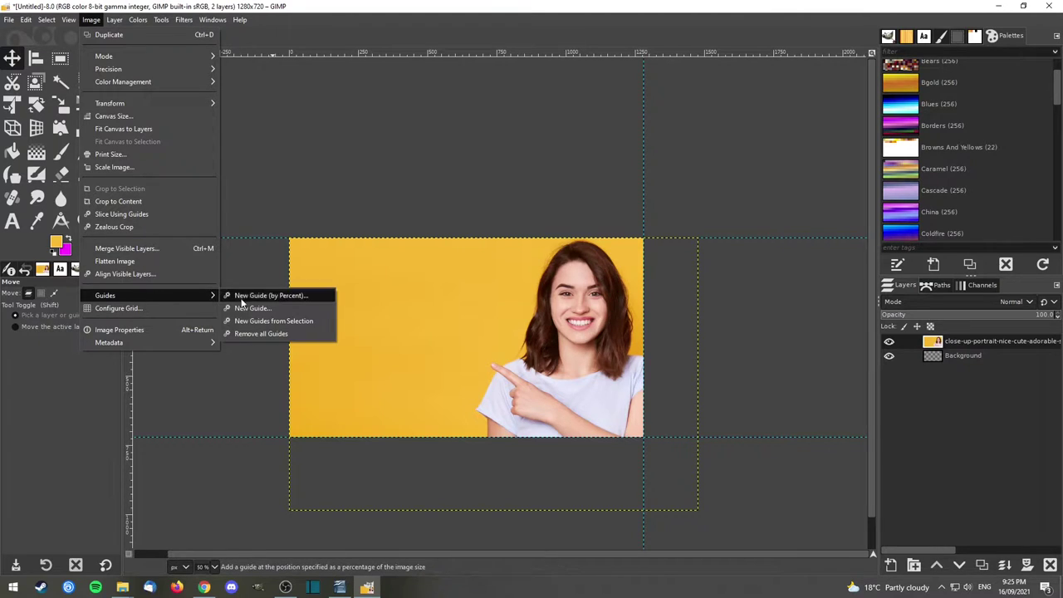
pyautogui.click(278, 296)
pyautogui.click(548, 279)
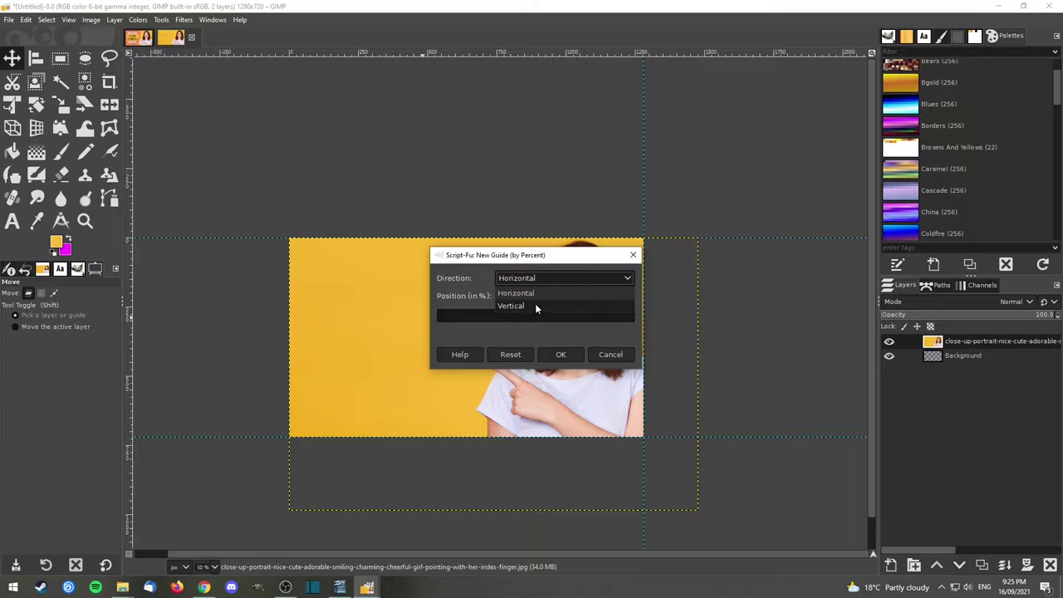
pyautogui.click(535, 307)
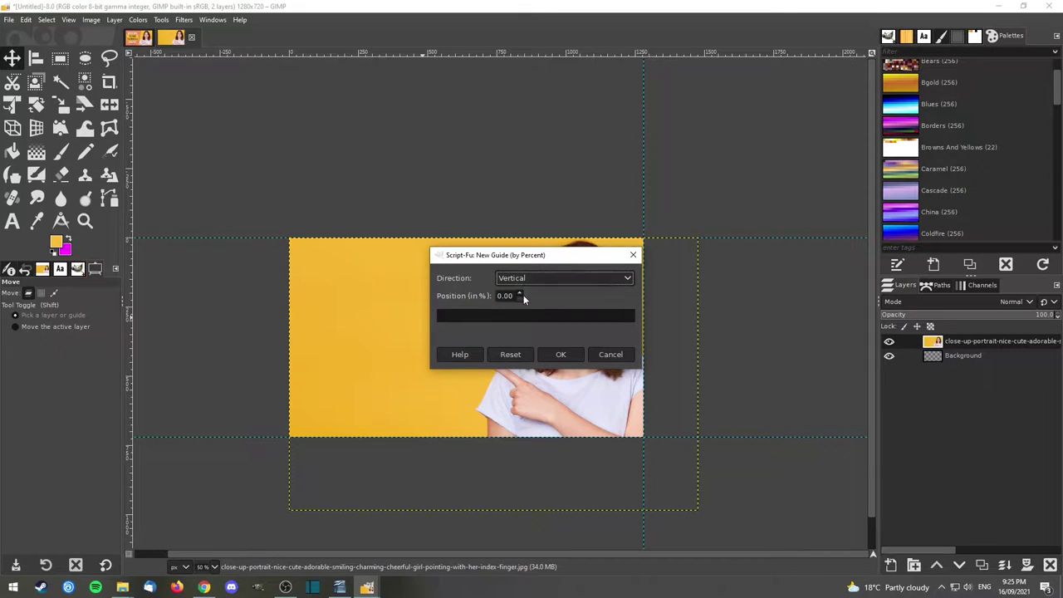
pyautogui.click(558, 356)
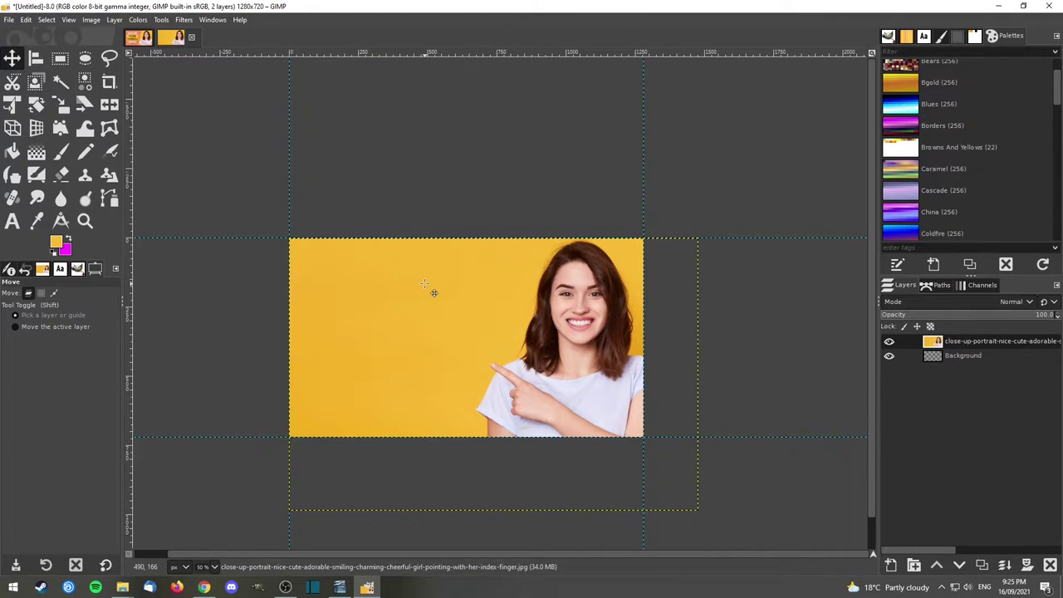
# Nudge the photo layer back into alignment and fit it to the 1280×720 image size.
pyautogui.press('Down')
pyautogui.press('Down')
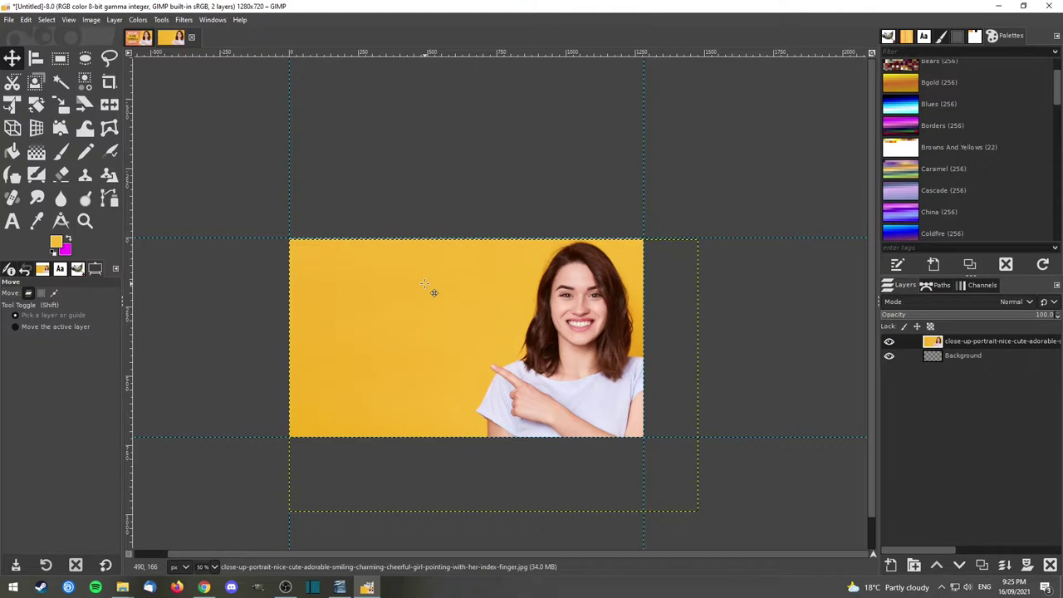
pyautogui.press('Up')
pyautogui.press('Up')
pyautogui.press('Up')
pyautogui.press('Up')
pyautogui.press('Up')
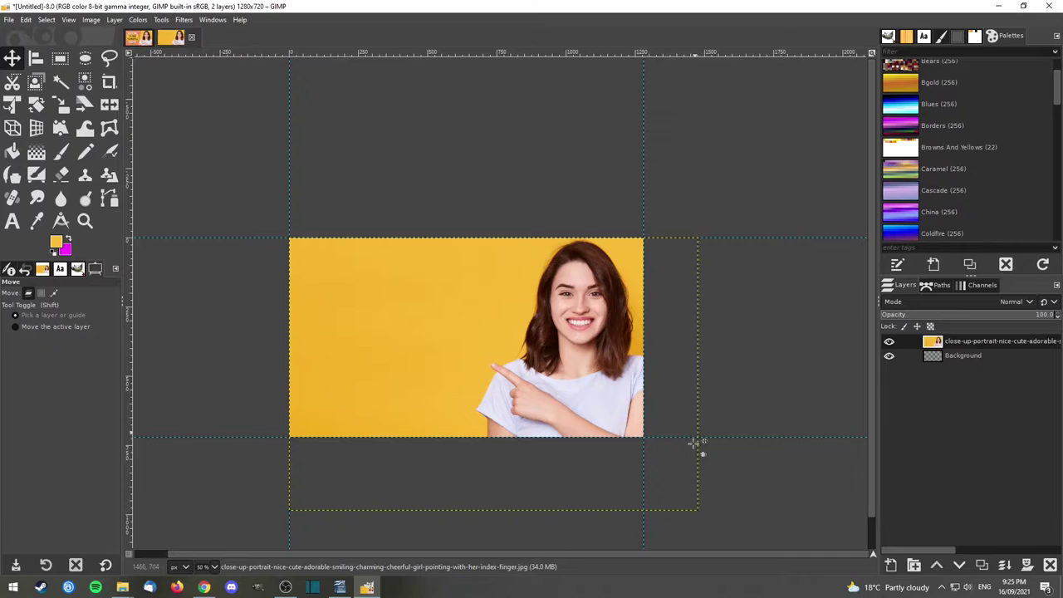
pyautogui.click(113, 19)
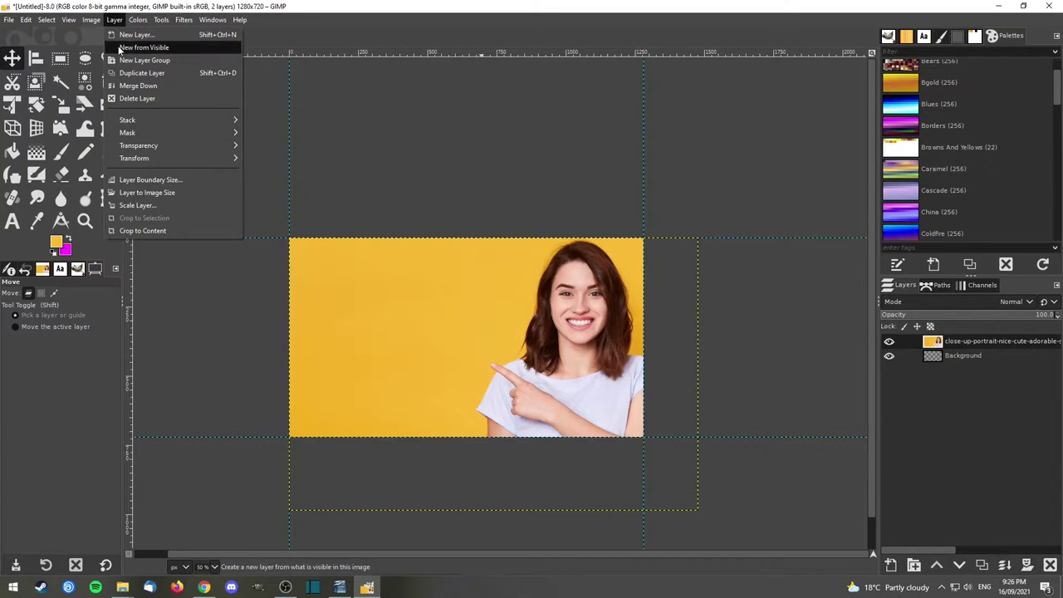
pyautogui.click(163, 194)
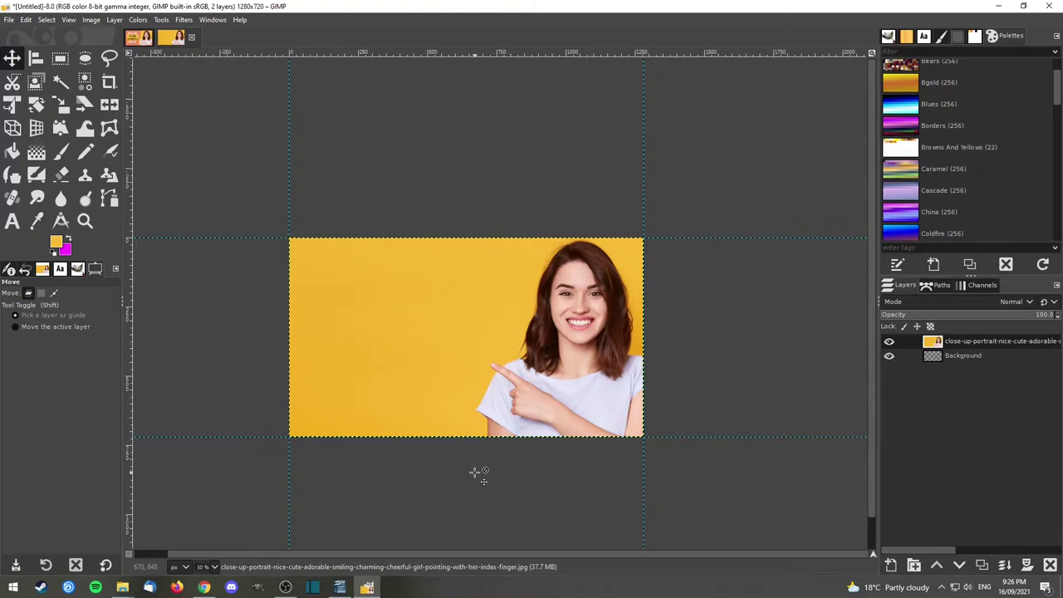
pyautogui.click(9, 20)
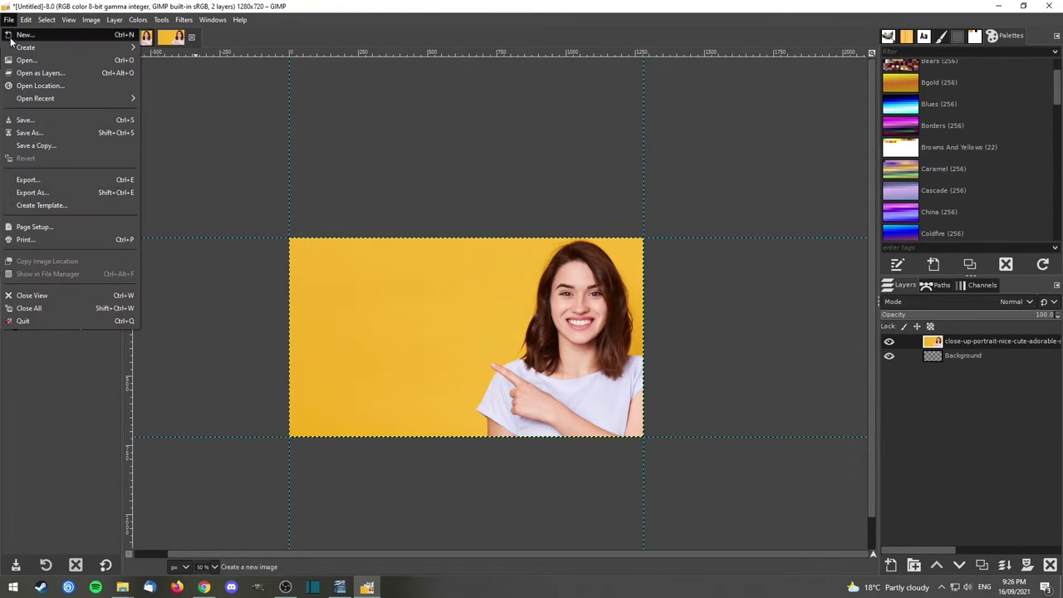
# Save as 'YouTube-thumbnail-TUTORIAL EXAMPLE 2.xcf' and hide the Background layer.
pyautogui.click(29, 133)
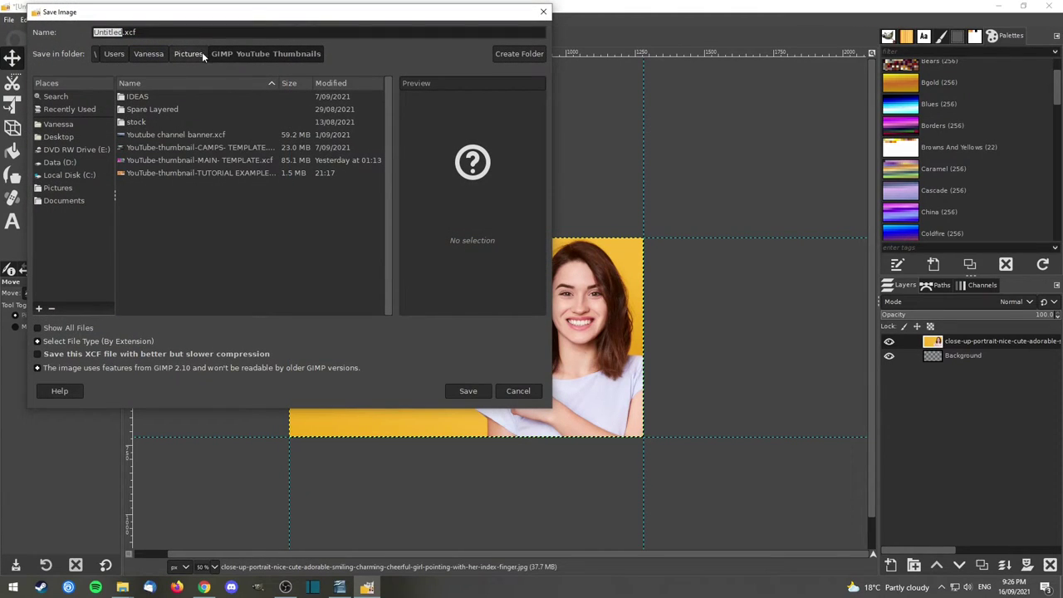
pyautogui.click(228, 172)
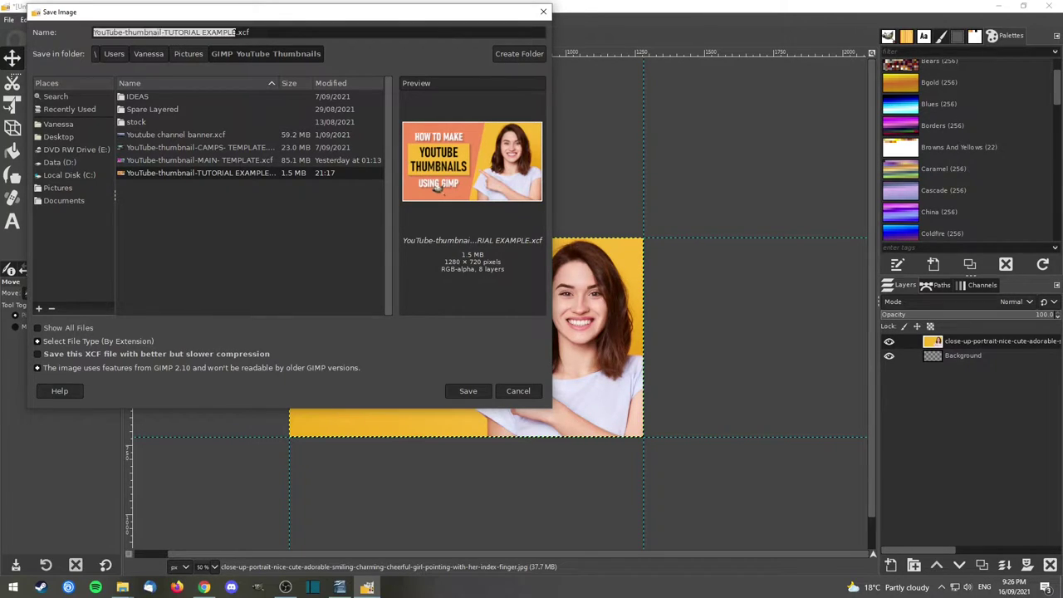
pyautogui.write('2')
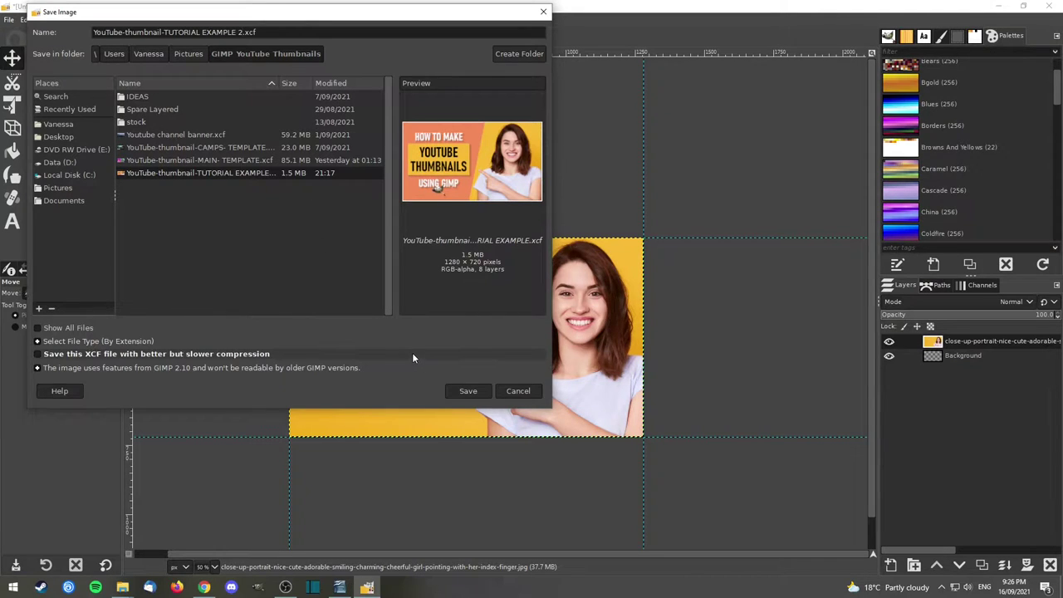
pyautogui.click(465, 390)
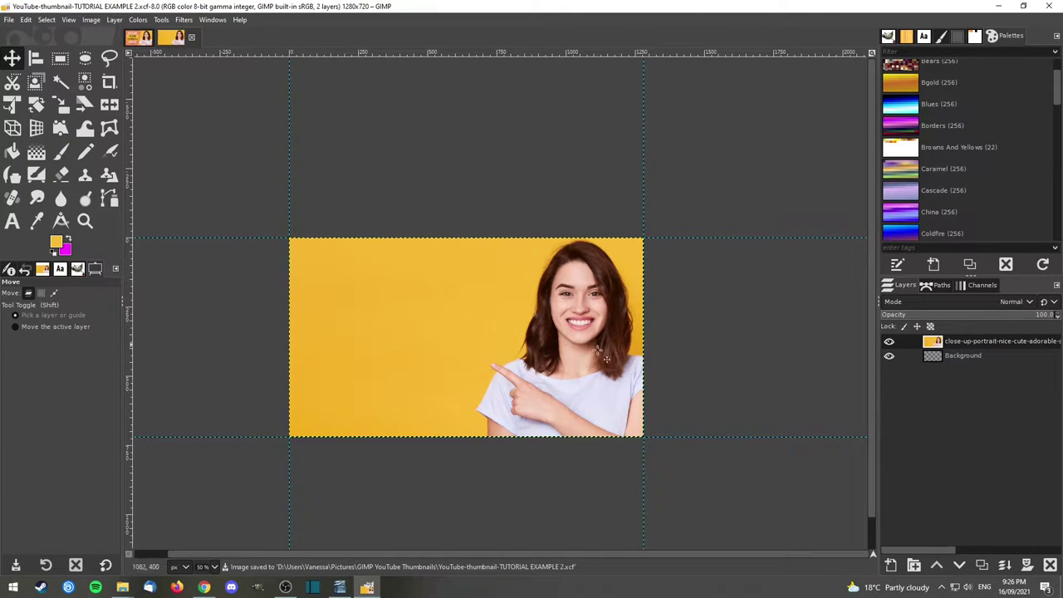
pyautogui.click(891, 358)
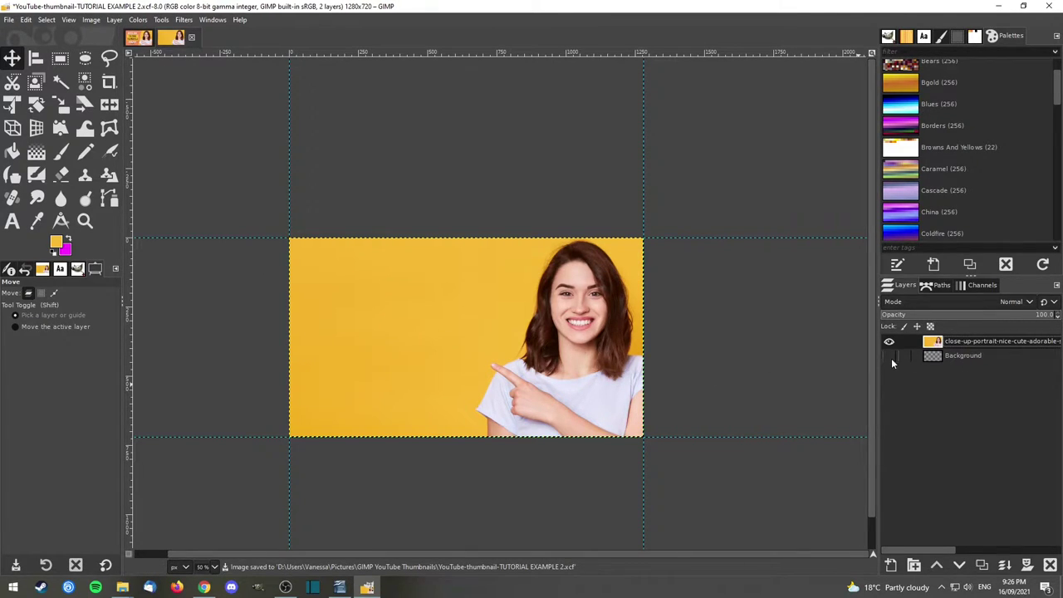
# Delete the Background layer and rename the photo layer 'model'.
pyautogui.click(951, 356)
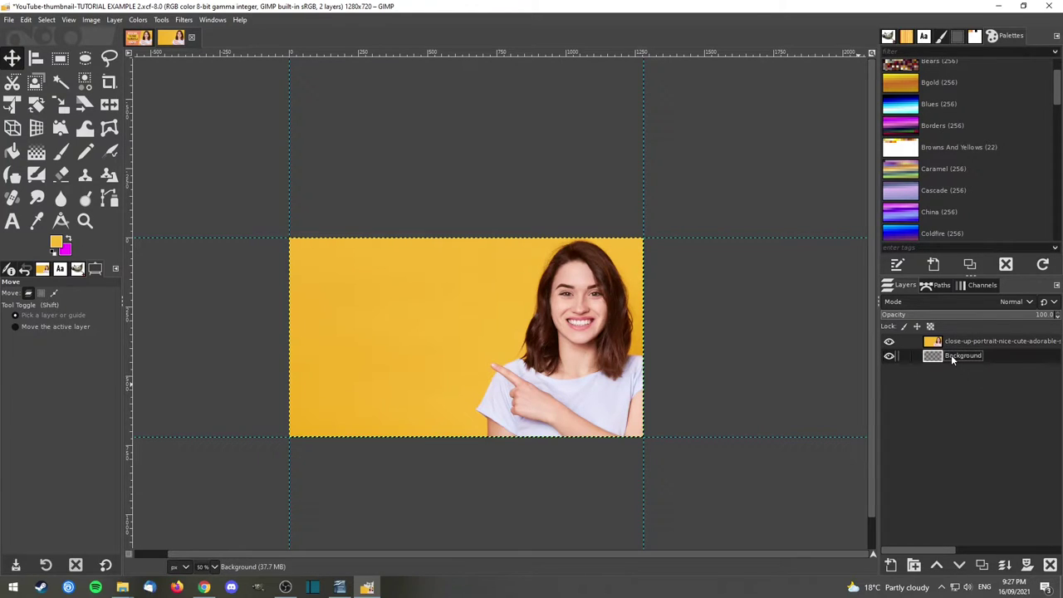
pyautogui.rightClick(951, 356)
pyautogui.click(995, 144)
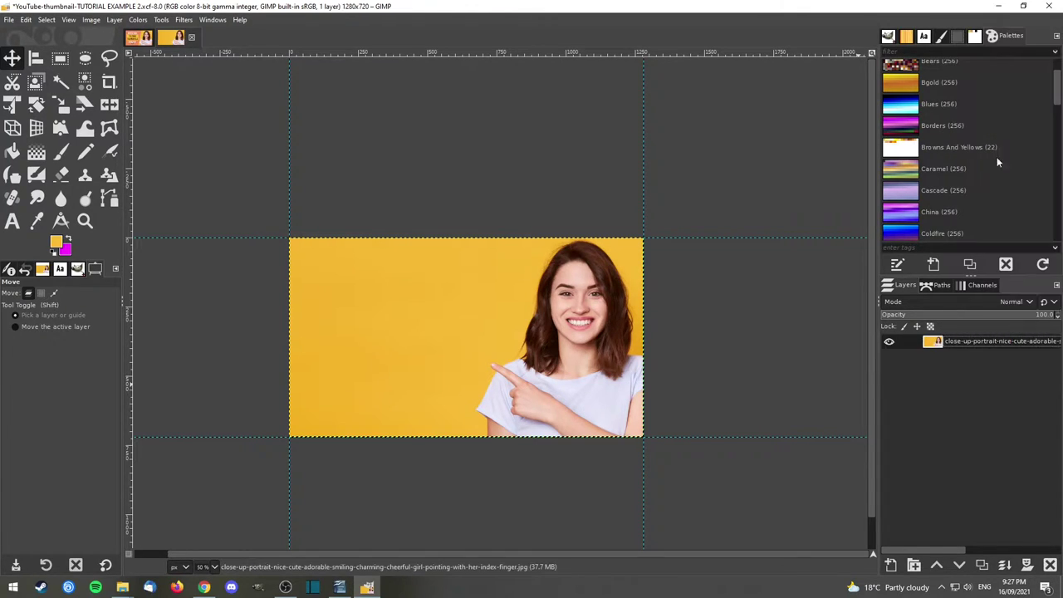
pyautogui.doubleClick(996, 342)
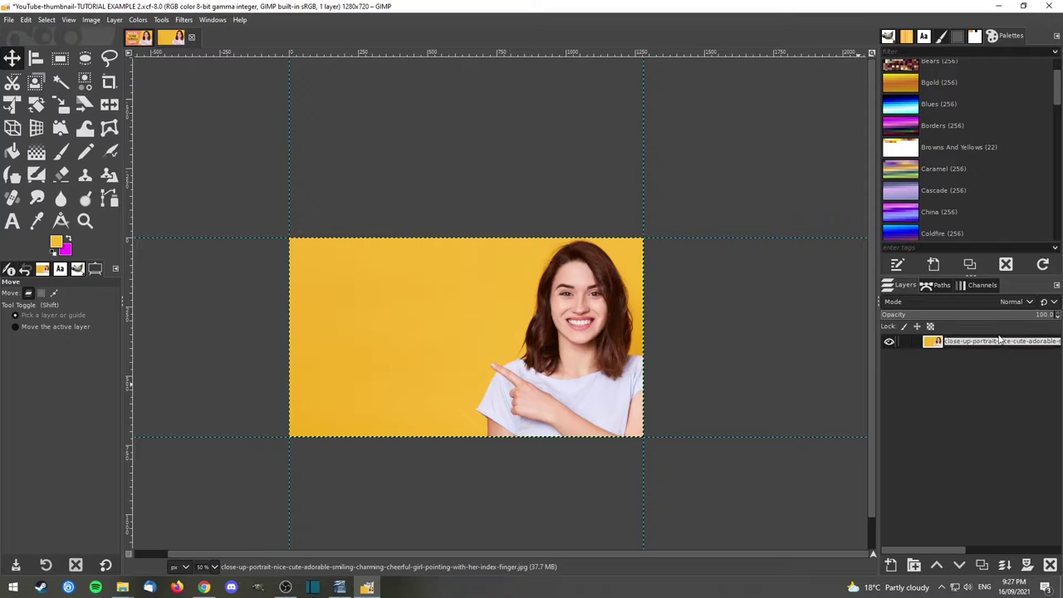
pyautogui.write('model')
pyautogui.press('Return')
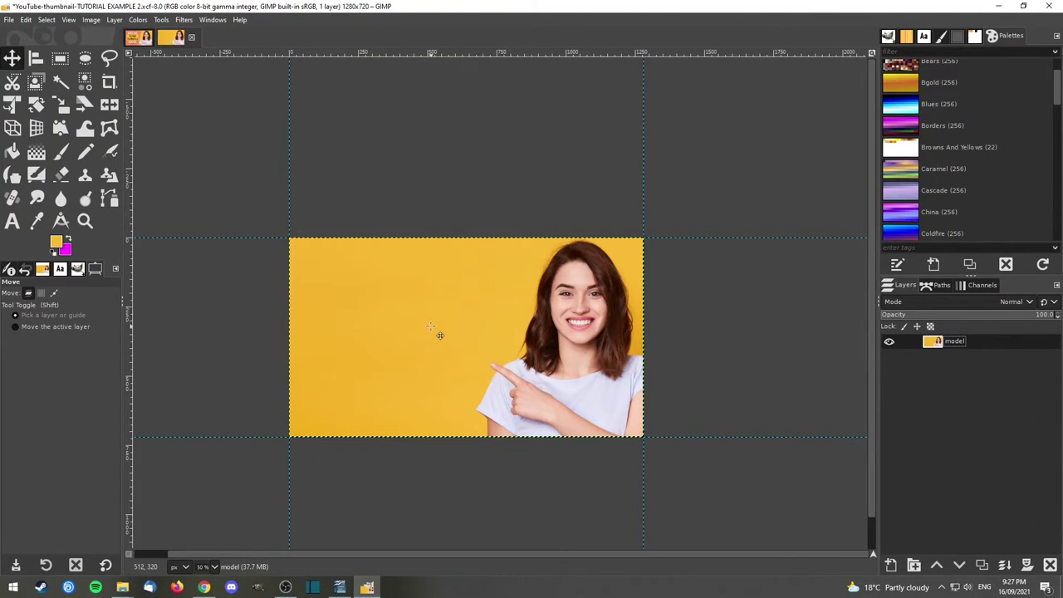
# View the image at 100% and detach the Palettes panel from the dock.
pyautogui.press('1')
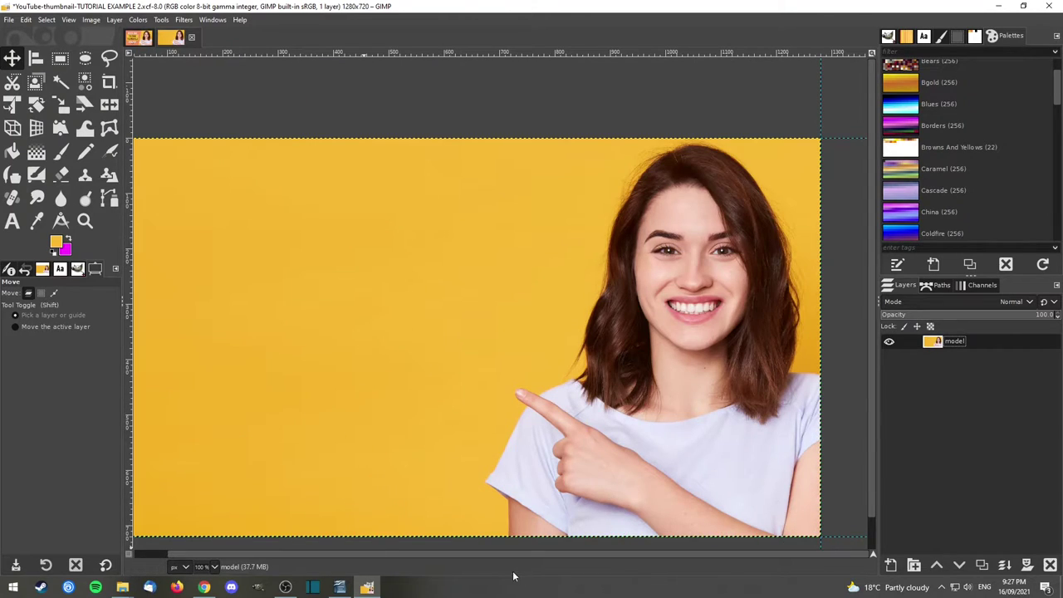
pyautogui.moveTo(520, 554); pyautogui.dragTo(450, 554)
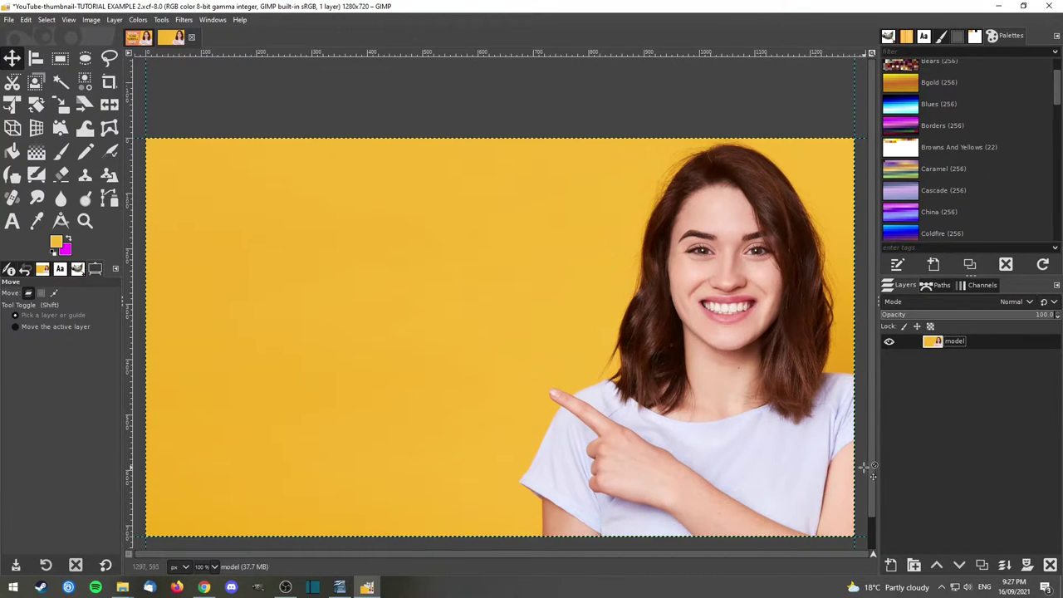
pyautogui.moveTo(869, 470); pyautogui.dragTo(874, 515)
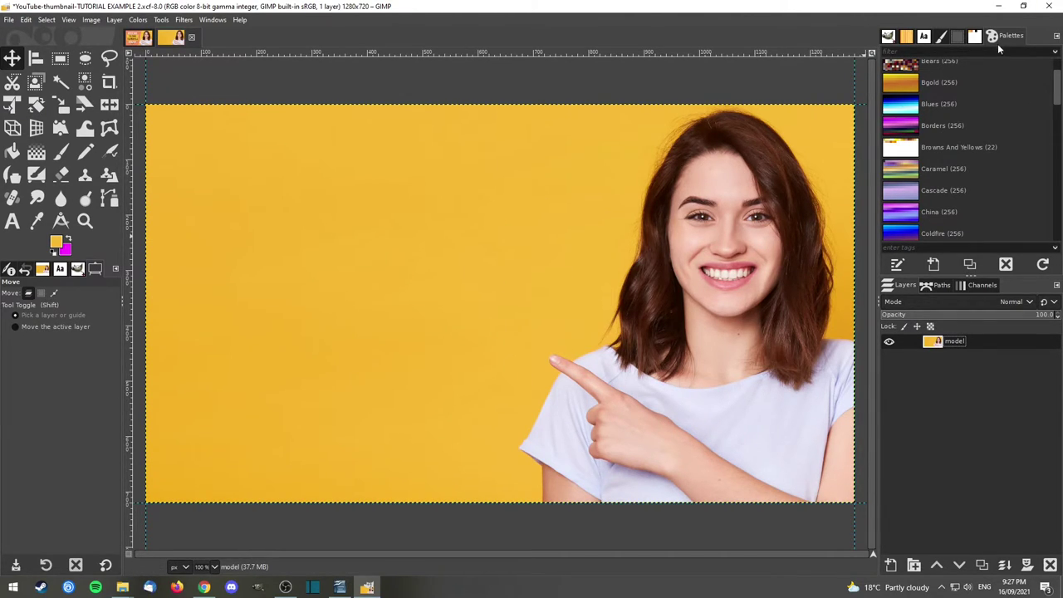
pyautogui.moveTo(1007, 42); pyautogui.dragTo(763, 83)
# Close the floating Palettes window and bring Palettes back into the dock.
pyautogui.click(820, 28)
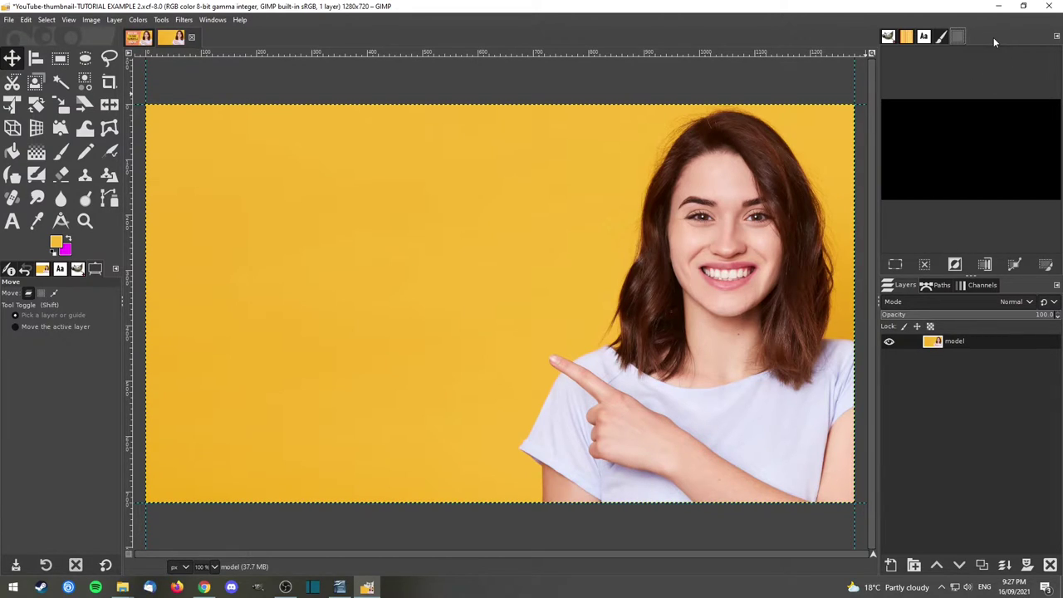
pyautogui.click(213, 20)
pyautogui.moveTo(251, 47)
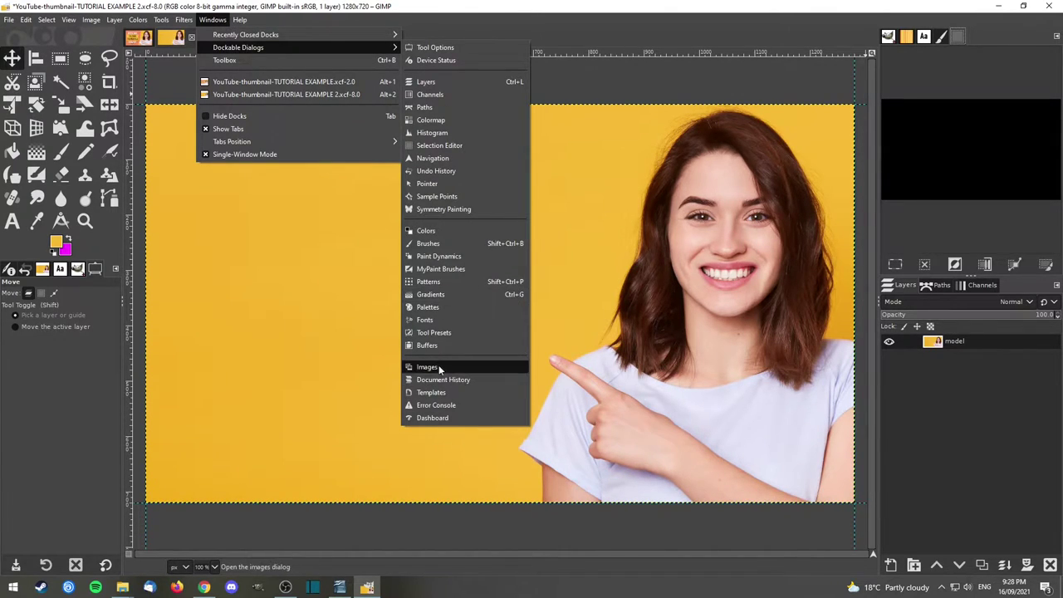
pyautogui.click(435, 306)
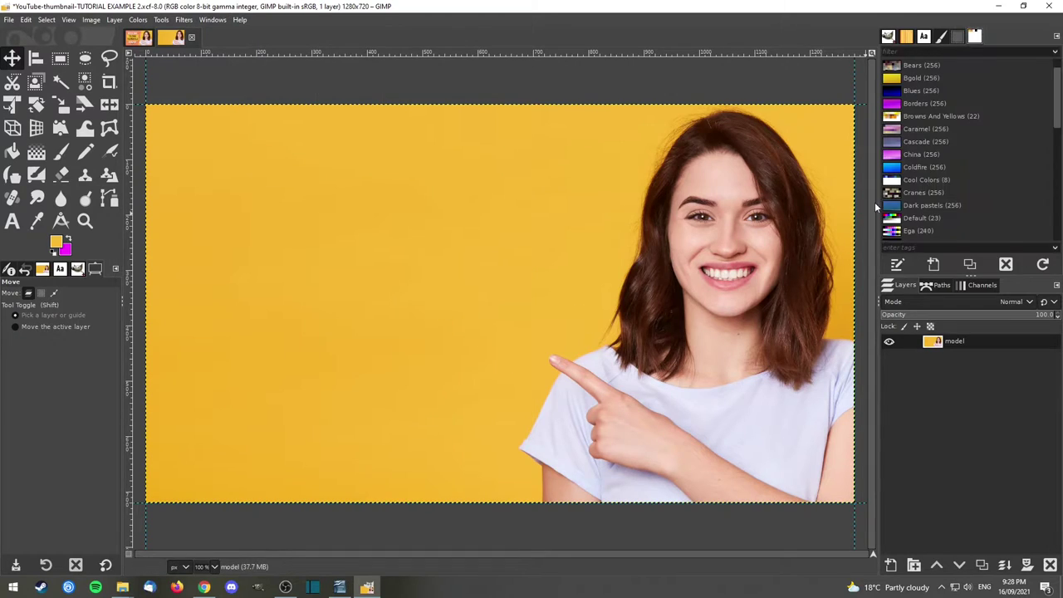
# Create a new empty palette from the Palettes dock.
pyautogui.click(1057, 37)
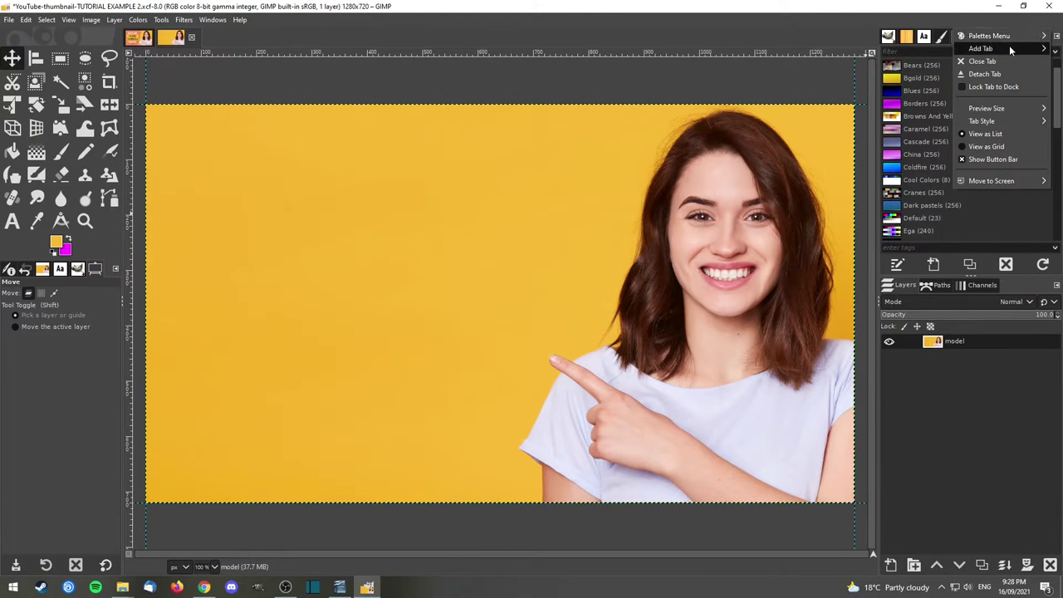
pyautogui.moveTo(1009, 47)
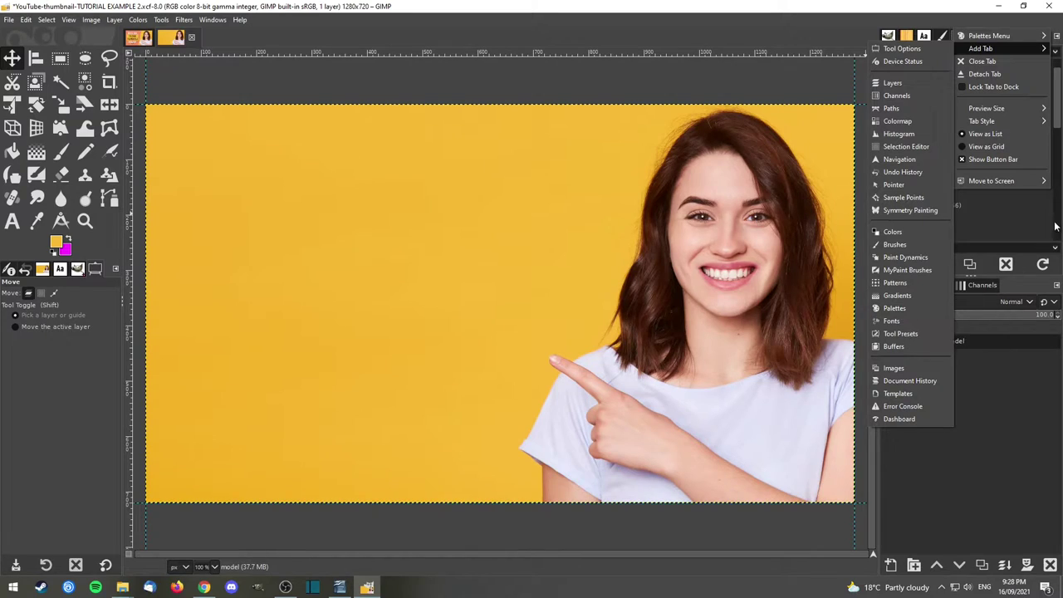
pyautogui.click(801, 82)
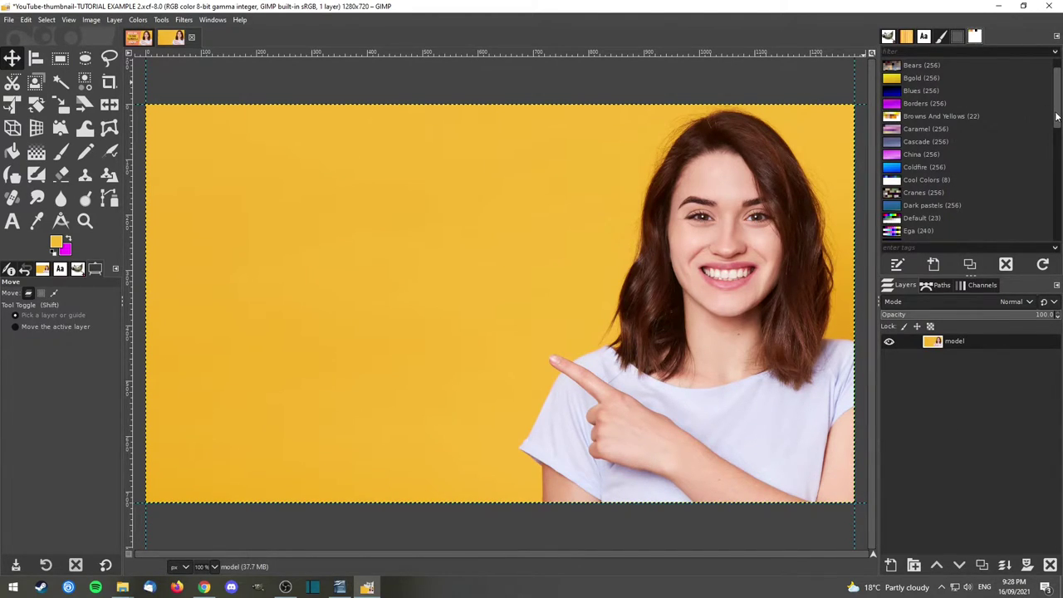
pyautogui.scroll(1, 1056, 116)
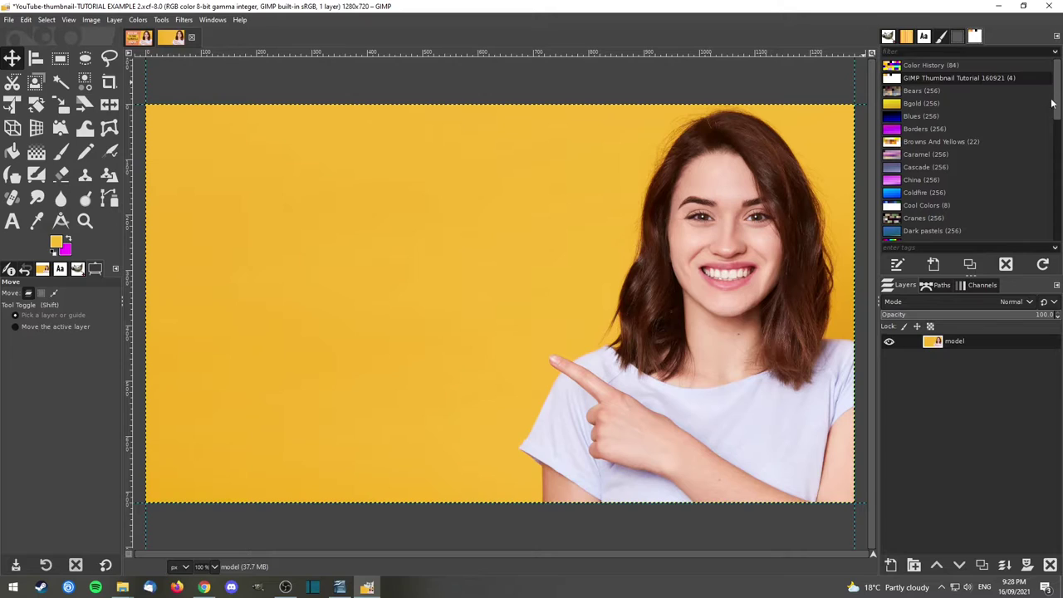
pyautogui.click(933, 265)
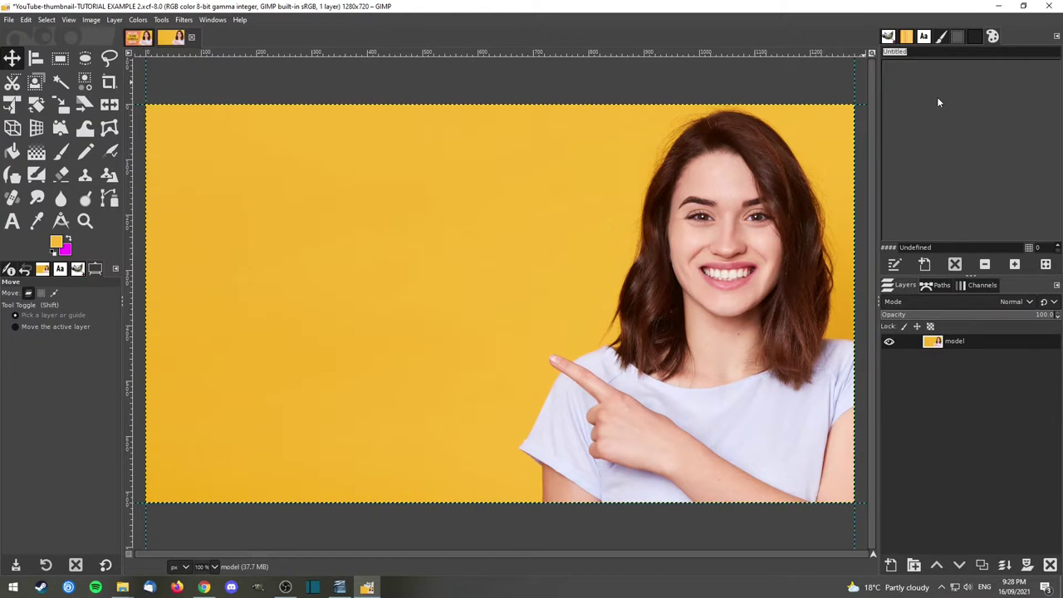
# Name the palette 'Thumbnail example' and add the background yellow sampled from the image.
pyautogui.write('Thumbnail example')
pyautogui.click(55, 243)
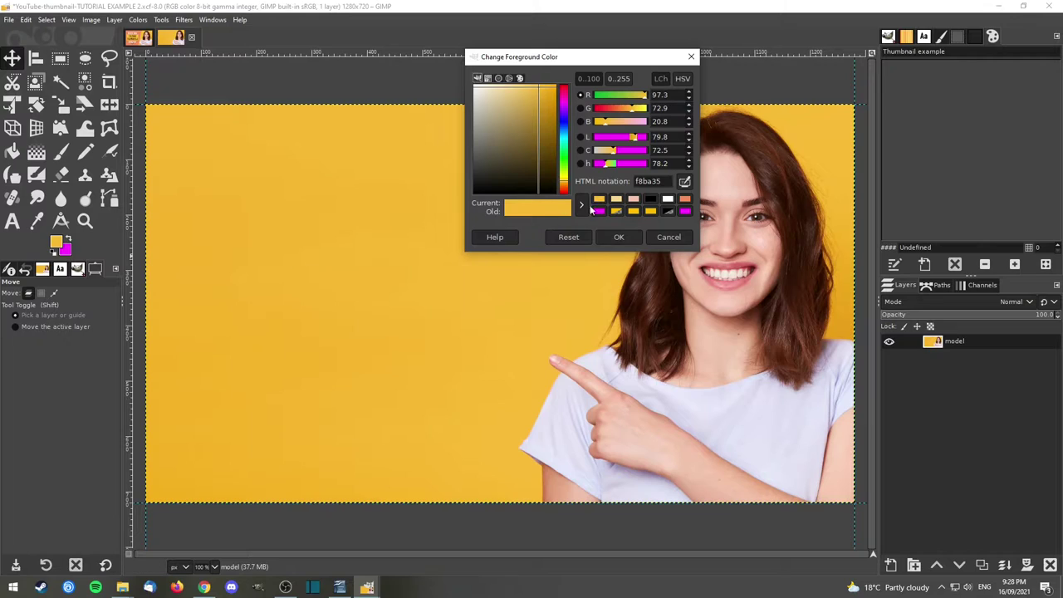
pyautogui.click(684, 181)
pyautogui.click(619, 236)
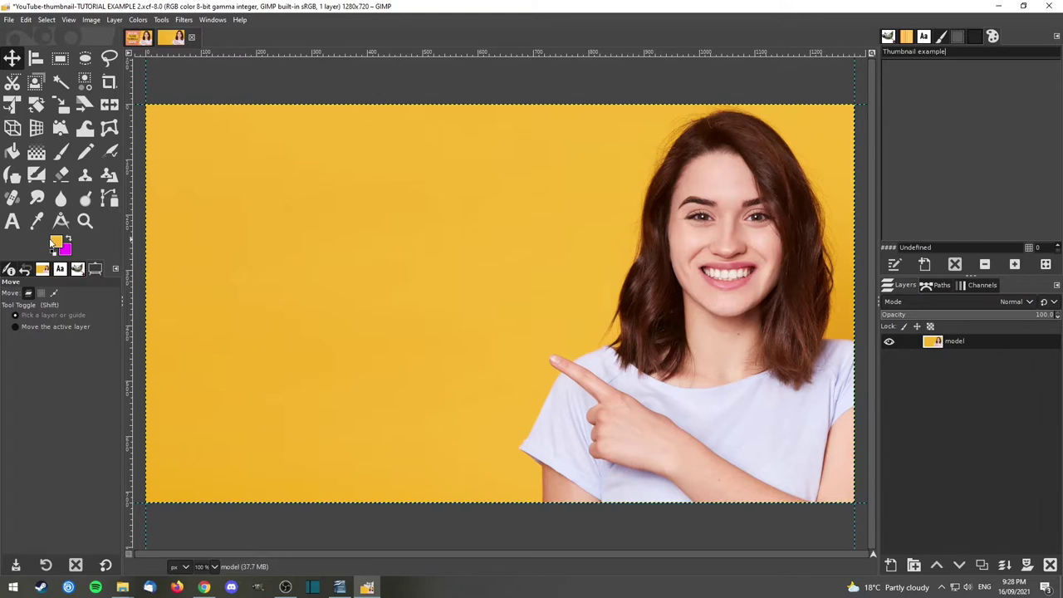
pyautogui.click(924, 264)
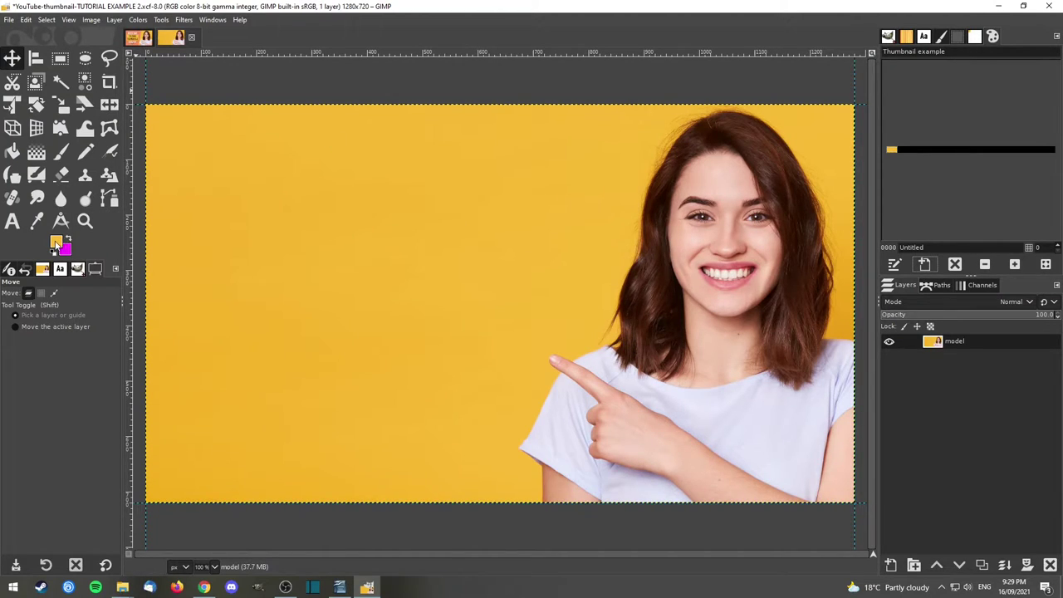
# Cancel a skin-tone pick, undo the layer nudge and lock the model layer's position.
pyautogui.click(59, 241)
pyautogui.click(684, 182)
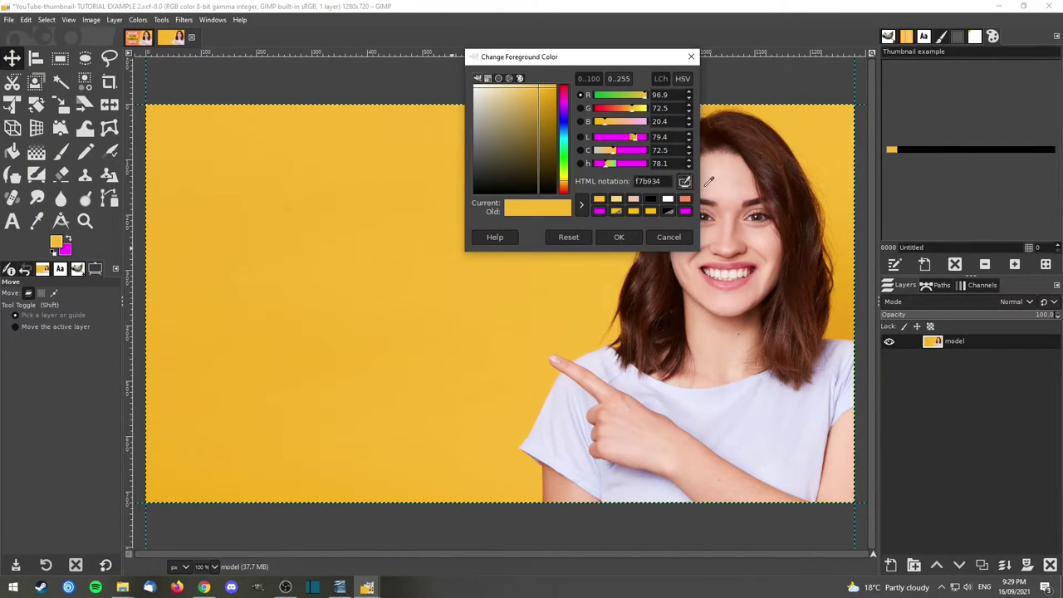
pyautogui.click(747, 183)
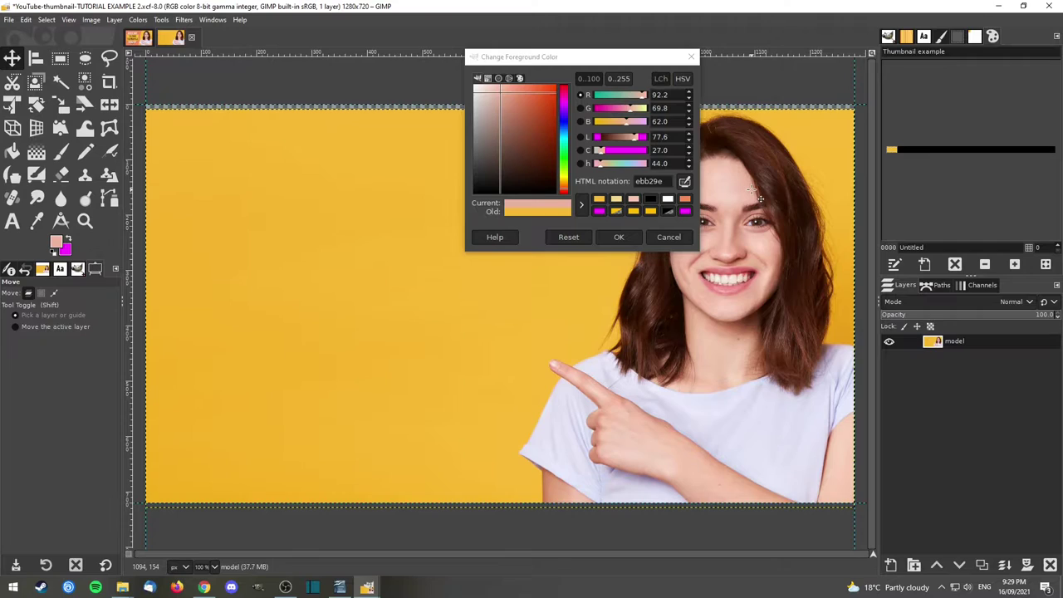
pyautogui.click(674, 236)
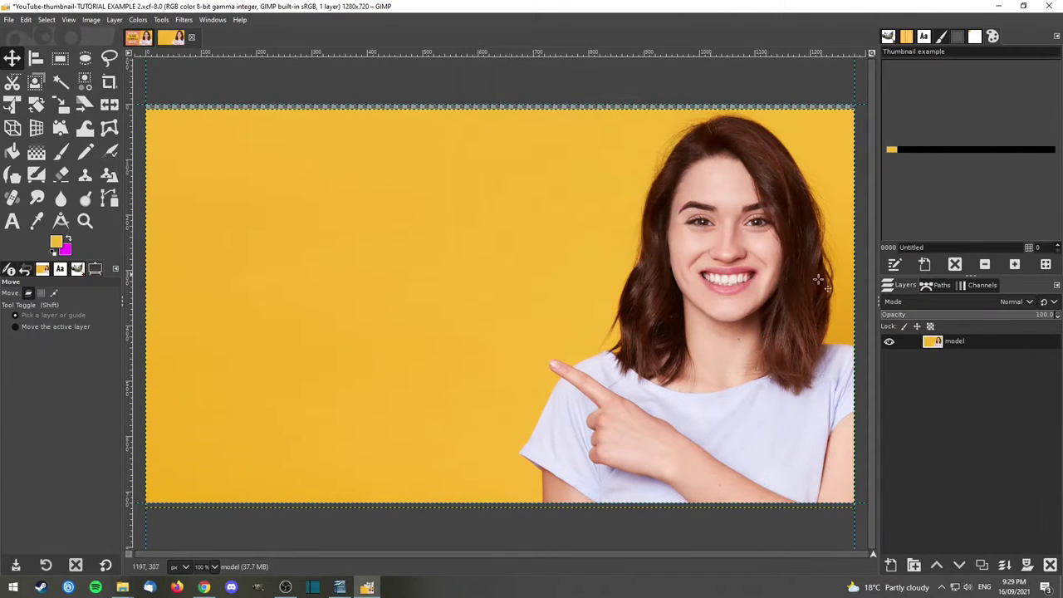
pyautogui.hotkey('ctrl', 'z')
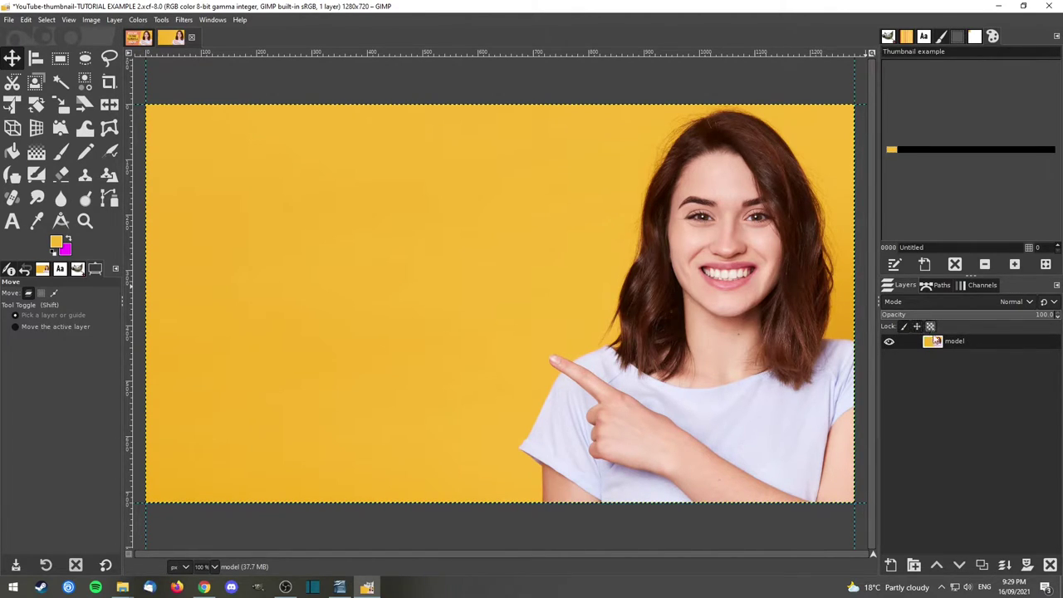
pyautogui.click(564, 274)
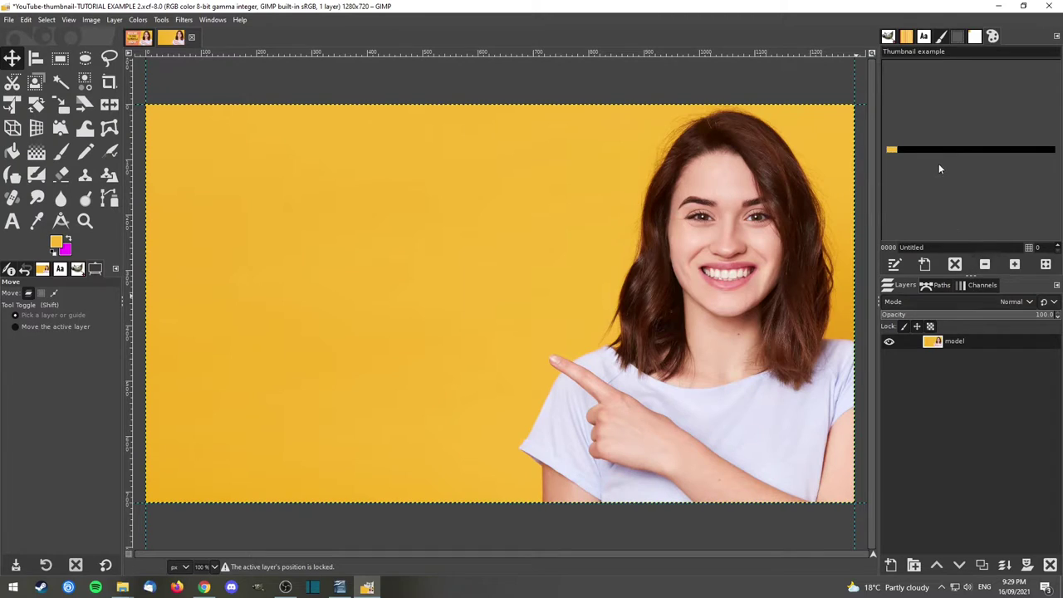
# Sample a coral skin tone from the model, fine-tune it and add it to the palette.
pyautogui.click(56, 242)
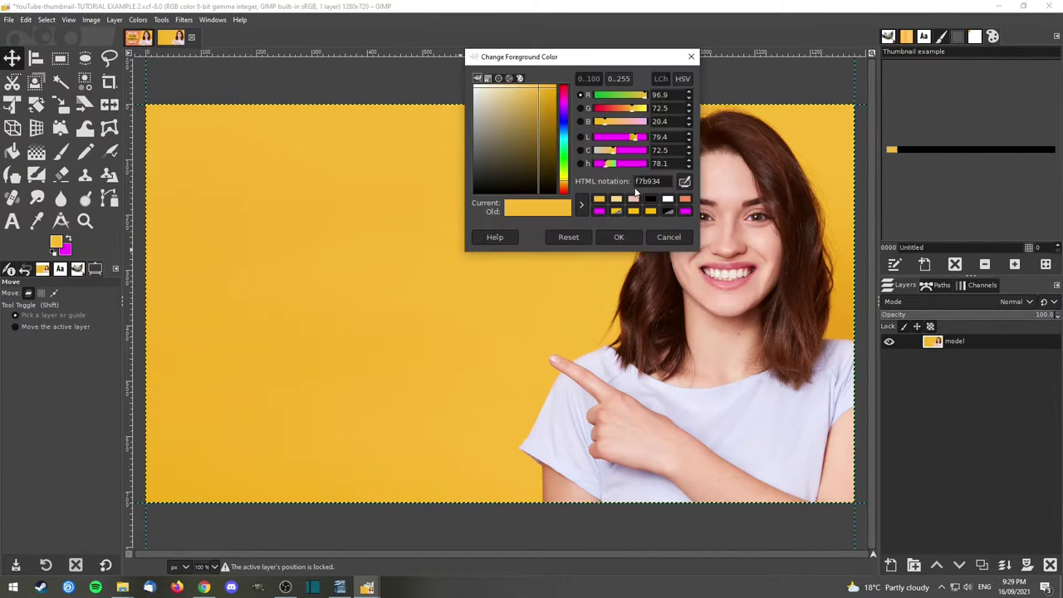
pyautogui.click(683, 181)
pyautogui.click(677, 427)
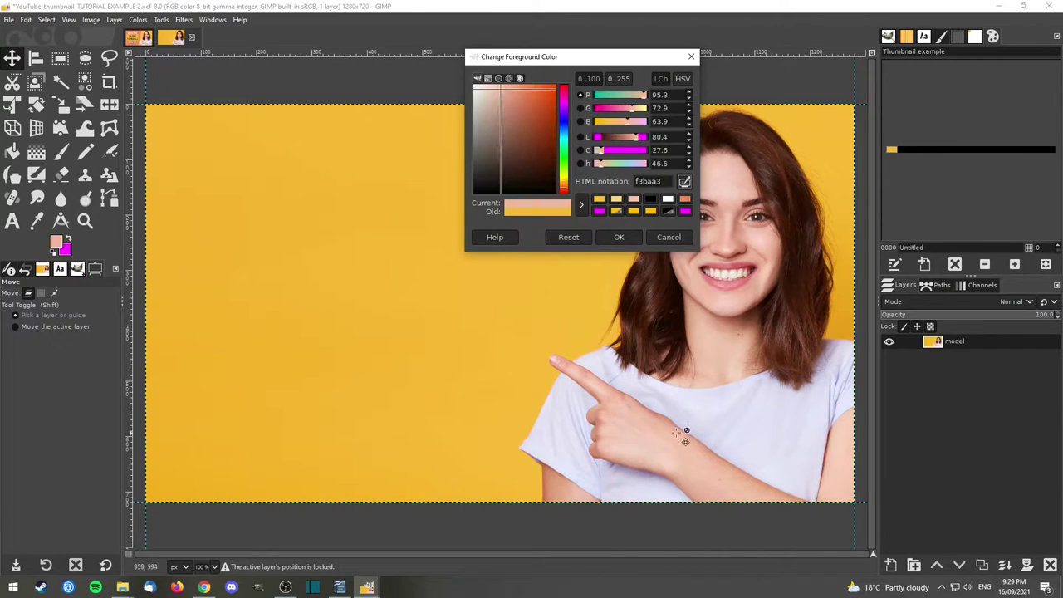
pyautogui.click(679, 427)
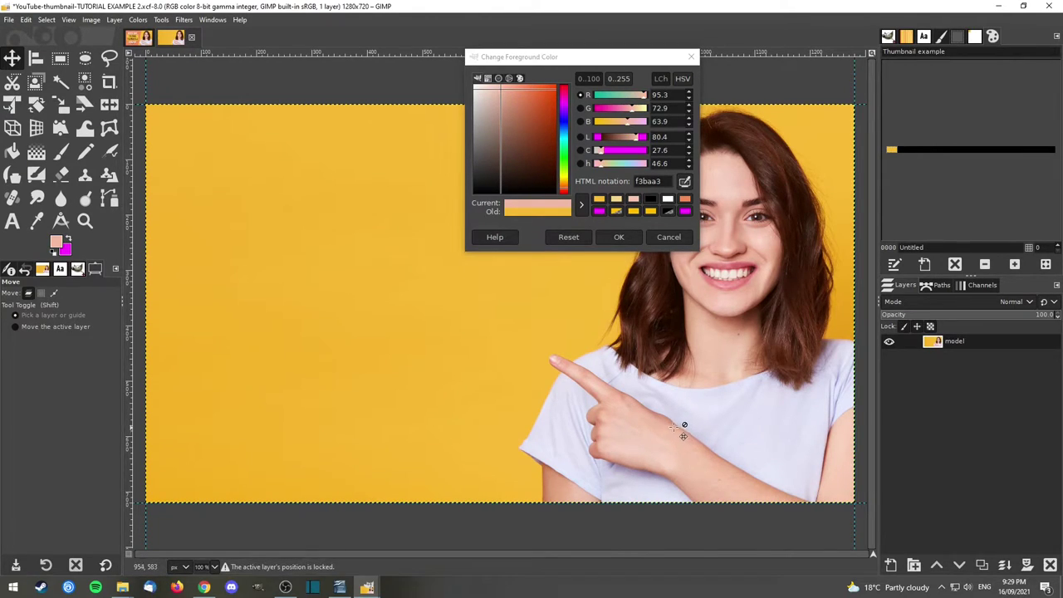
pyautogui.click(683, 181)
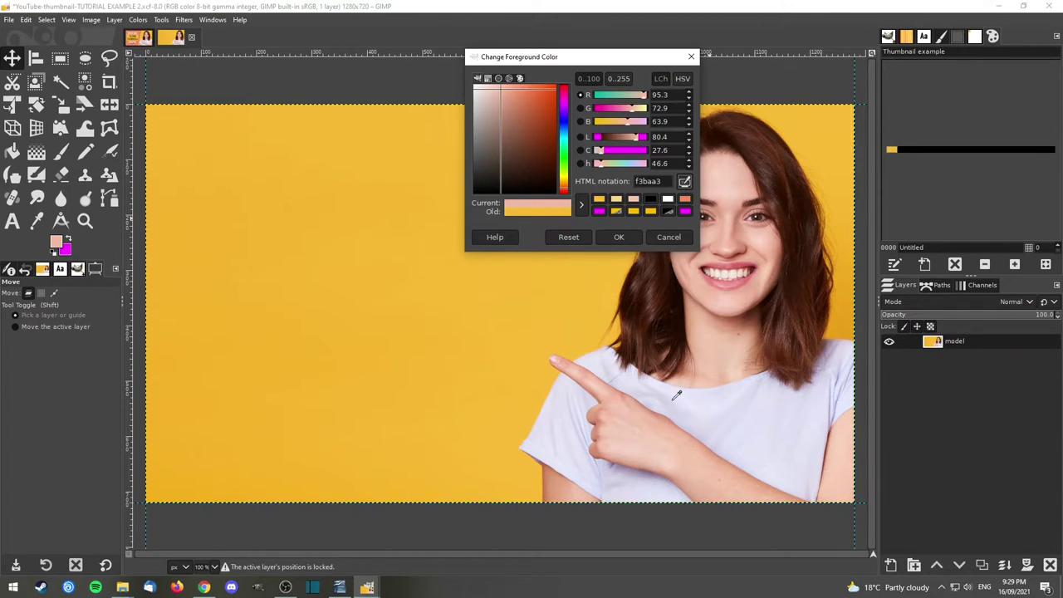
pyautogui.click(769, 231)
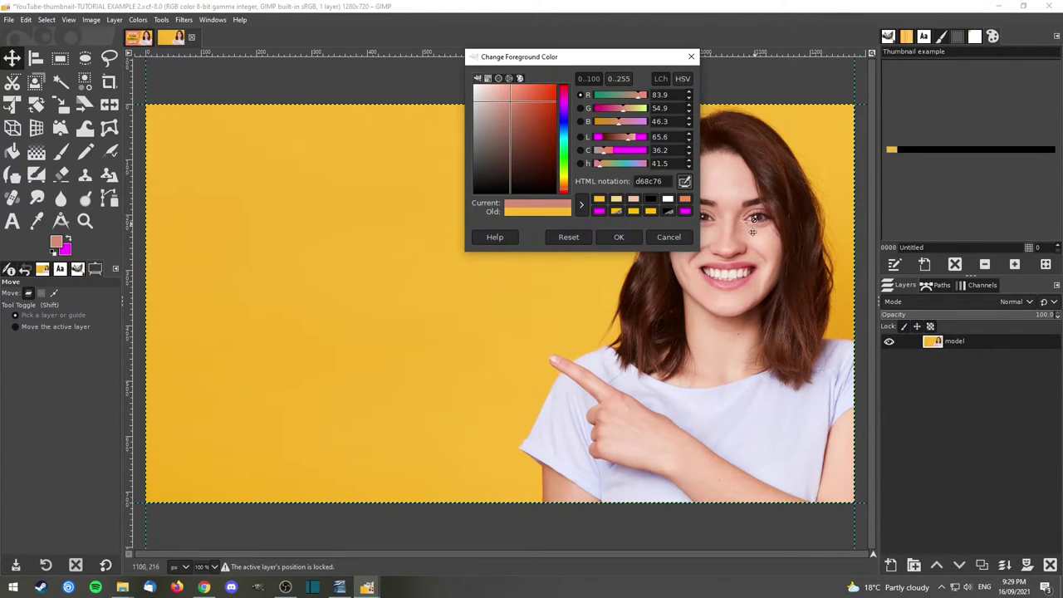
pyautogui.moveTo(511, 97); pyautogui.dragTo(510, 97)
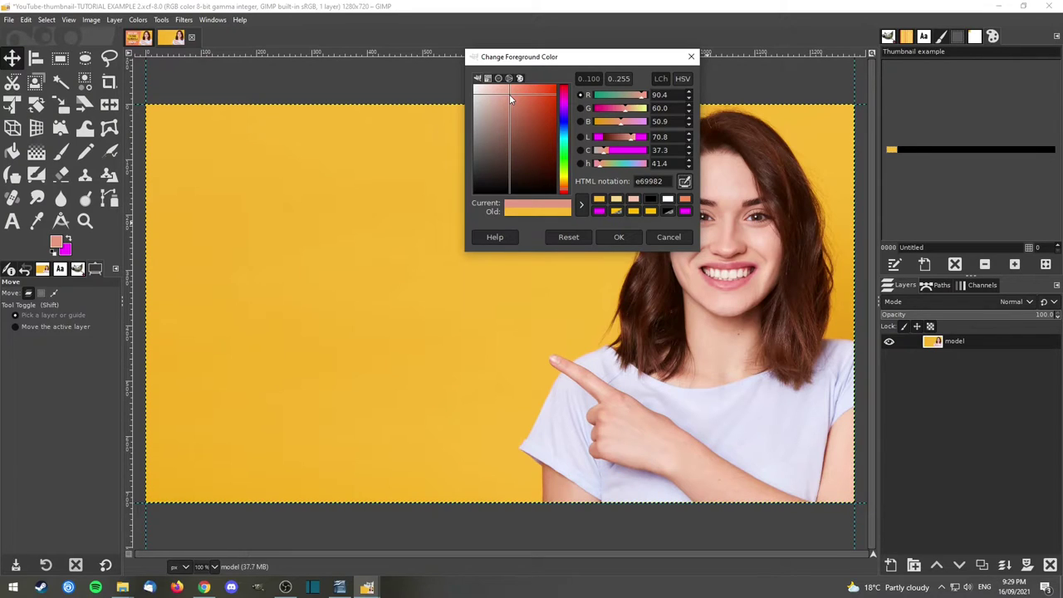
pyautogui.click(616, 236)
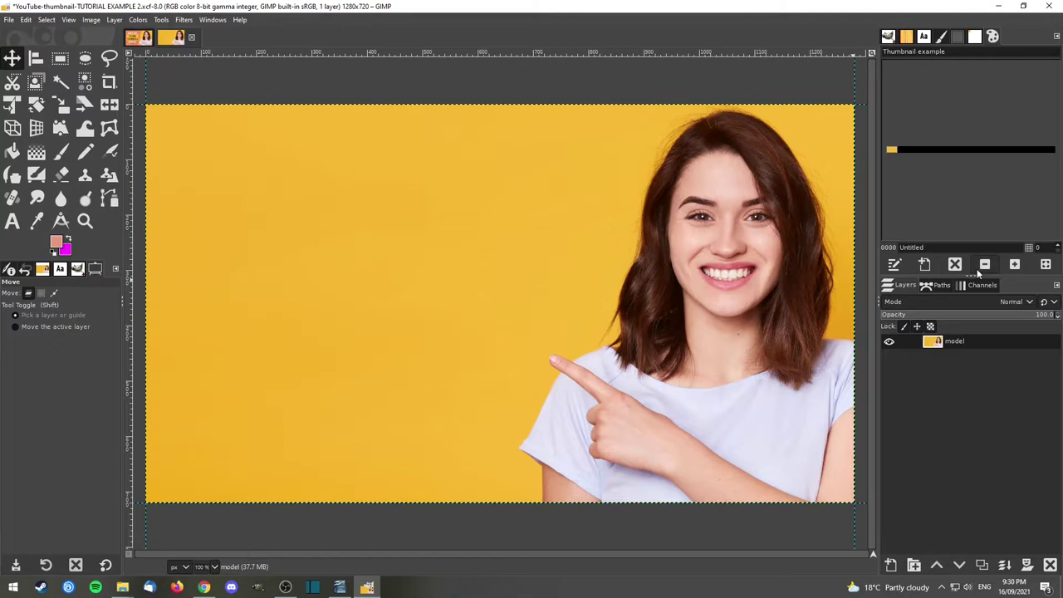
pyautogui.click(924, 266)
# Reset colours to default and add white and black to the palette.
pyautogui.click(54, 251)
pyautogui.click(67, 241)
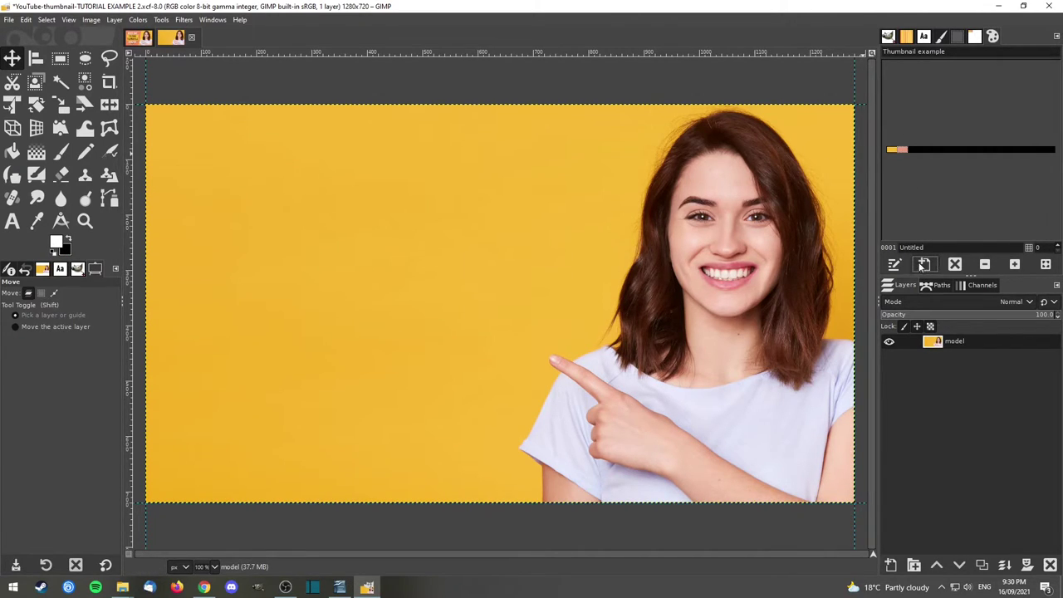
pyautogui.click(924, 264)
pyautogui.click(69, 239)
pyautogui.click(924, 264)
pyautogui.click(891, 151)
# Name the four palette swatches yellow, coral, white and black in turn.
pyautogui.doubleClick(914, 246)
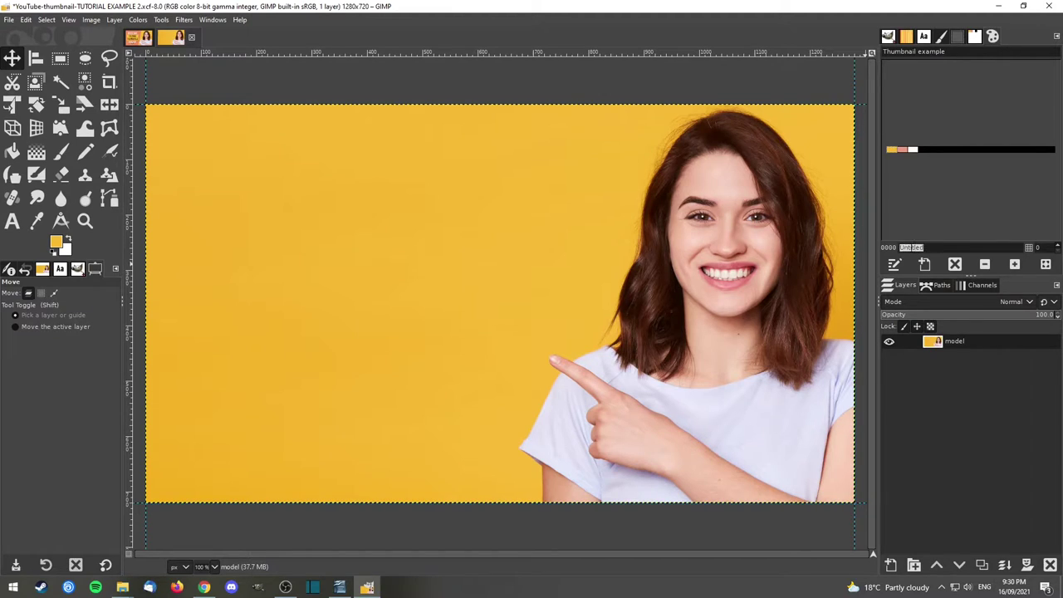
pyautogui.write('yellow')
pyautogui.click(901, 150)
pyautogui.doubleClick(919, 248)
pyautogui.write('ck')
pyautogui.click(912, 150)
pyautogui.doubleClick(919, 247)
pyautogui.write('white')
pyautogui.click(923, 150)
pyautogui.doubleClick(910, 247)
pyautogui.write('b')
# Add a new transparent layer named 'shape' above the model layer.
pyautogui.click(890, 566)
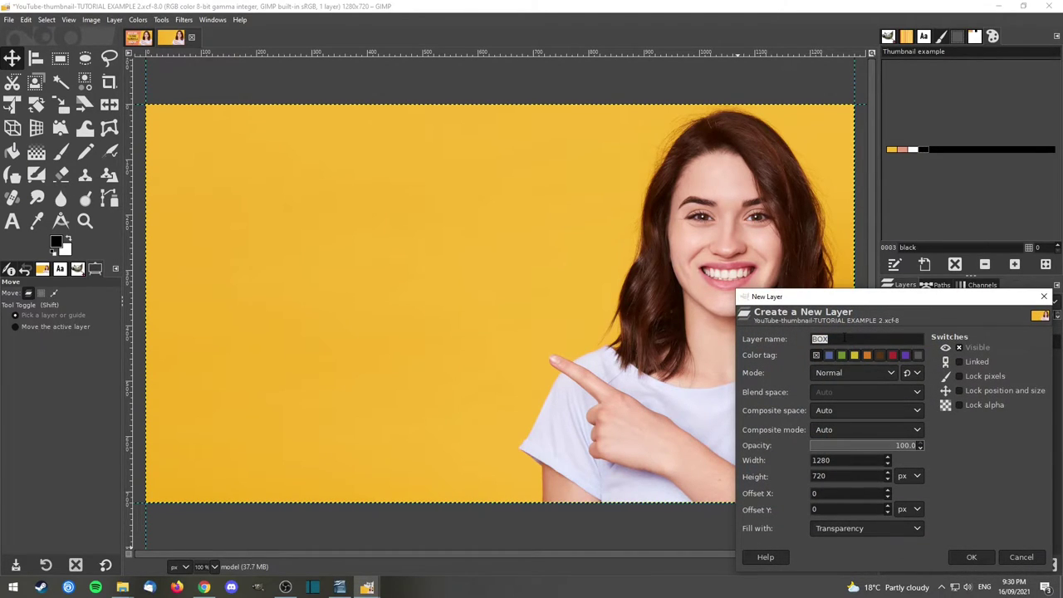
pyautogui.write('shape')
pyautogui.click(972, 557)
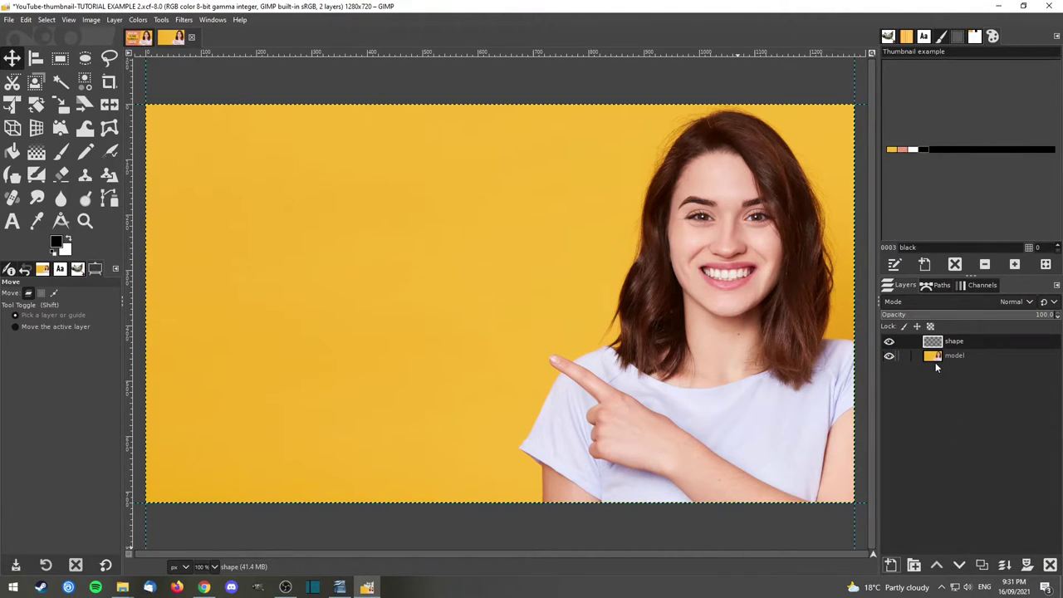
pyautogui.click(108, 58)
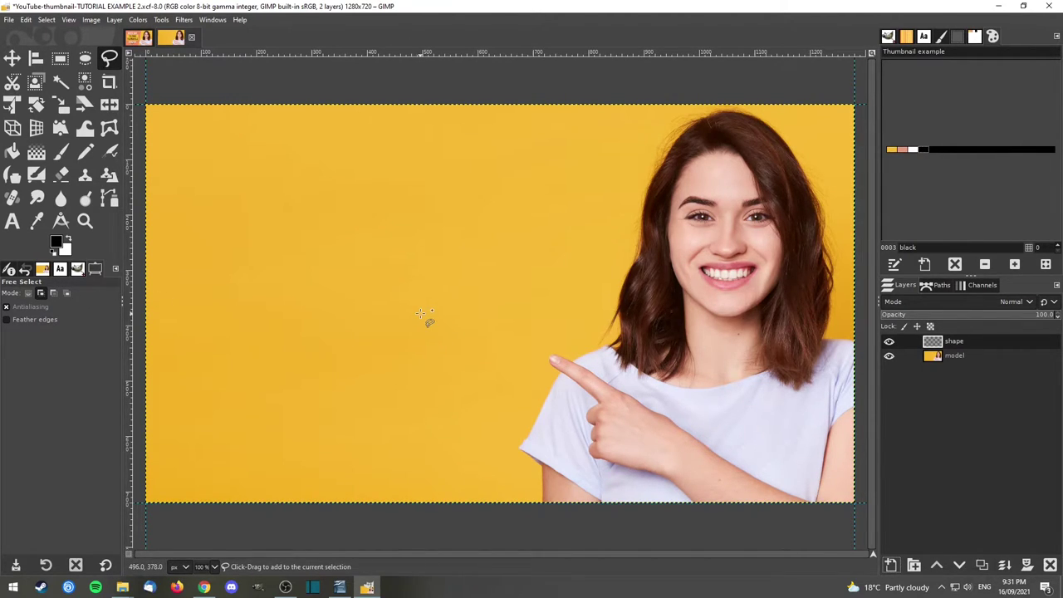
# Draw a four-sided free selection over the canvas's left part with a diagonal right edge beside the model.
pyautogui.press('-')
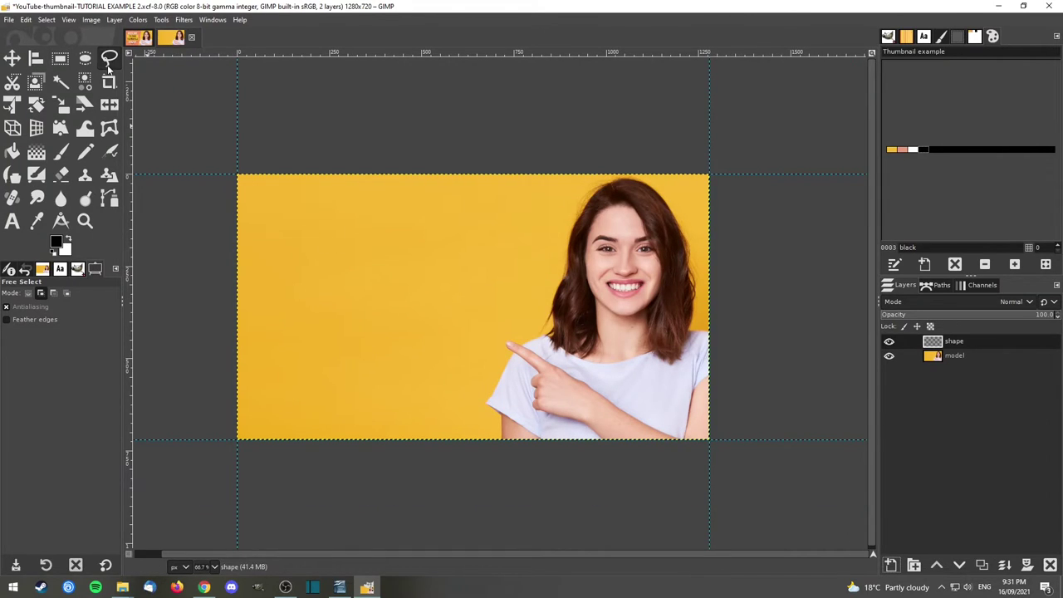
pyautogui.click(515, 144)
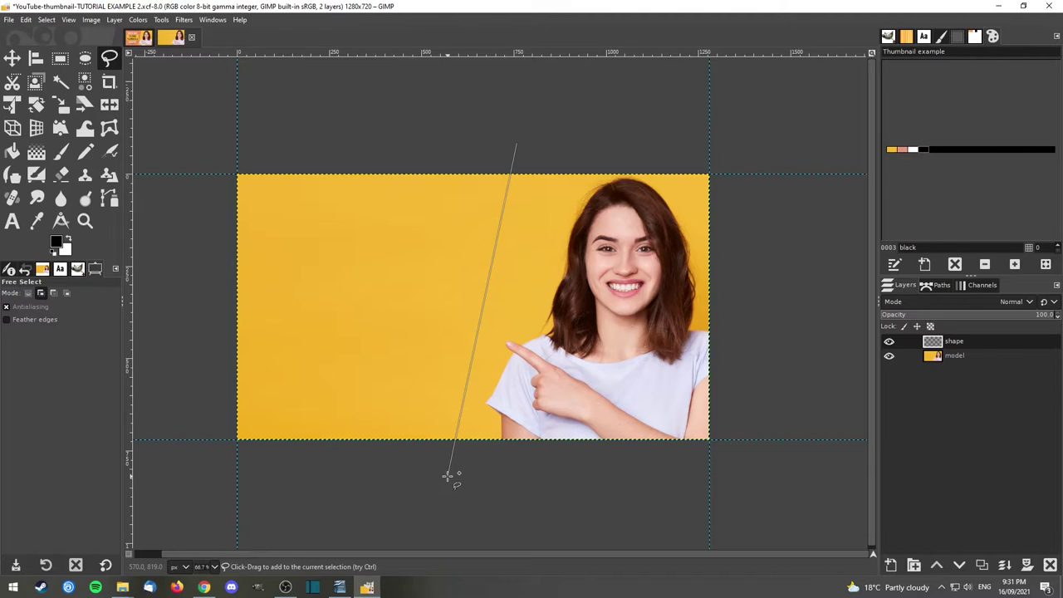
pyautogui.click(517, 145)
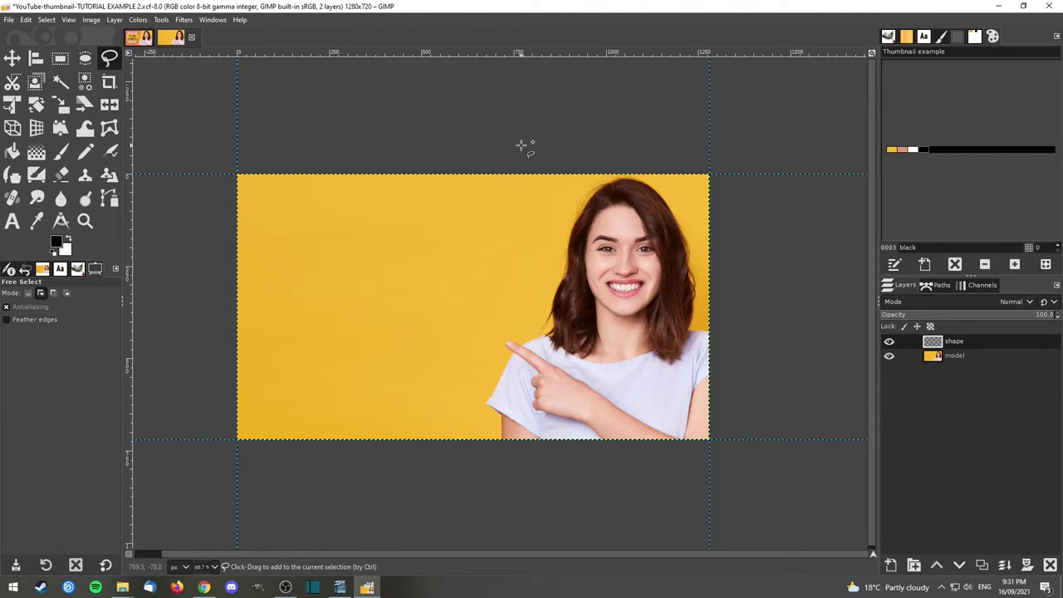
pyautogui.click(538, 146)
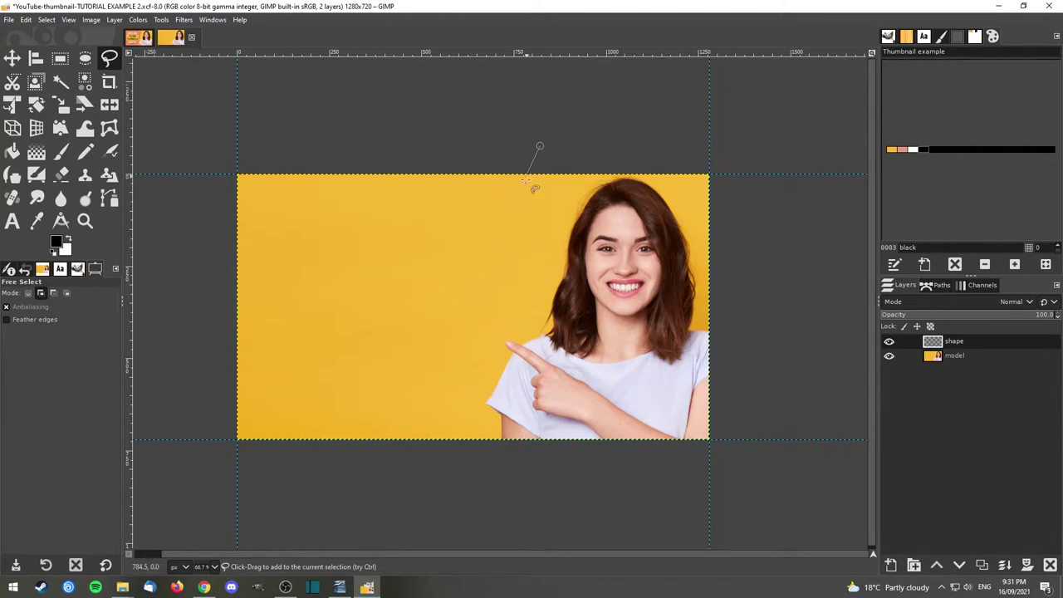
pyautogui.click(458, 481)
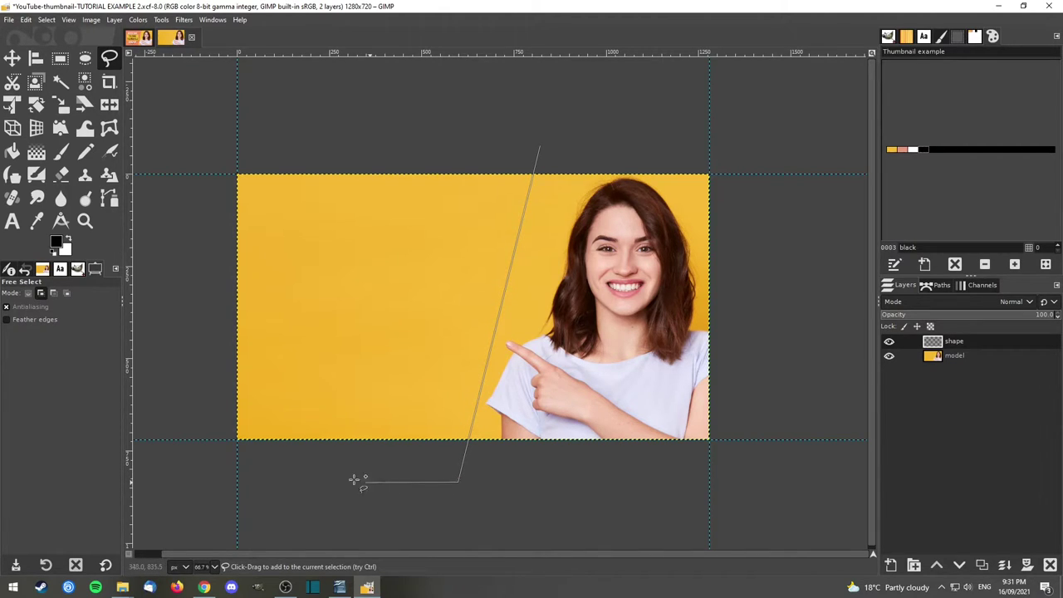
pyautogui.click(220, 480)
pyautogui.click(213, 154)
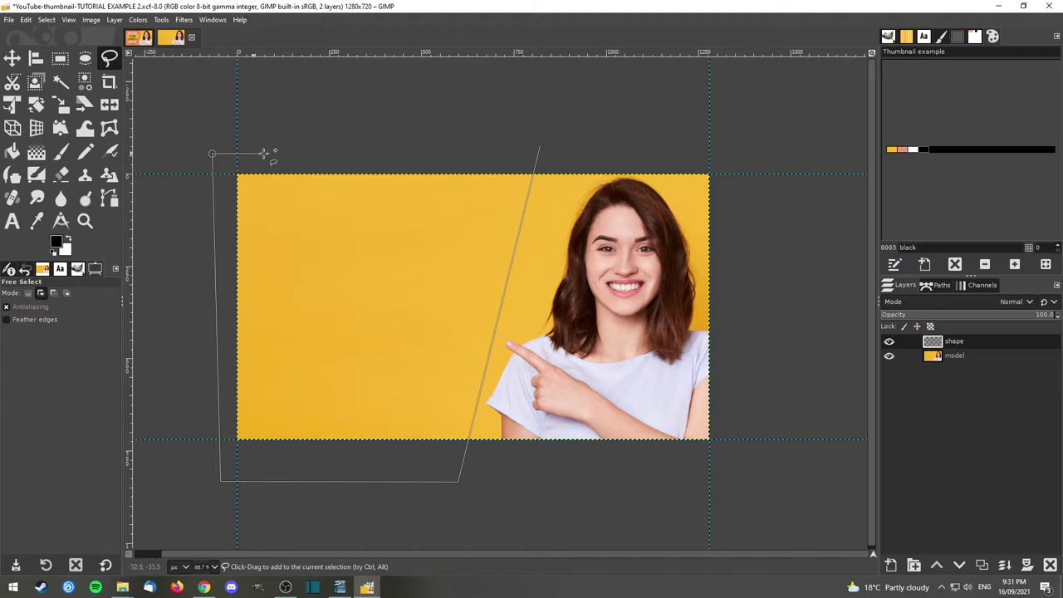
pyautogui.click(539, 146)
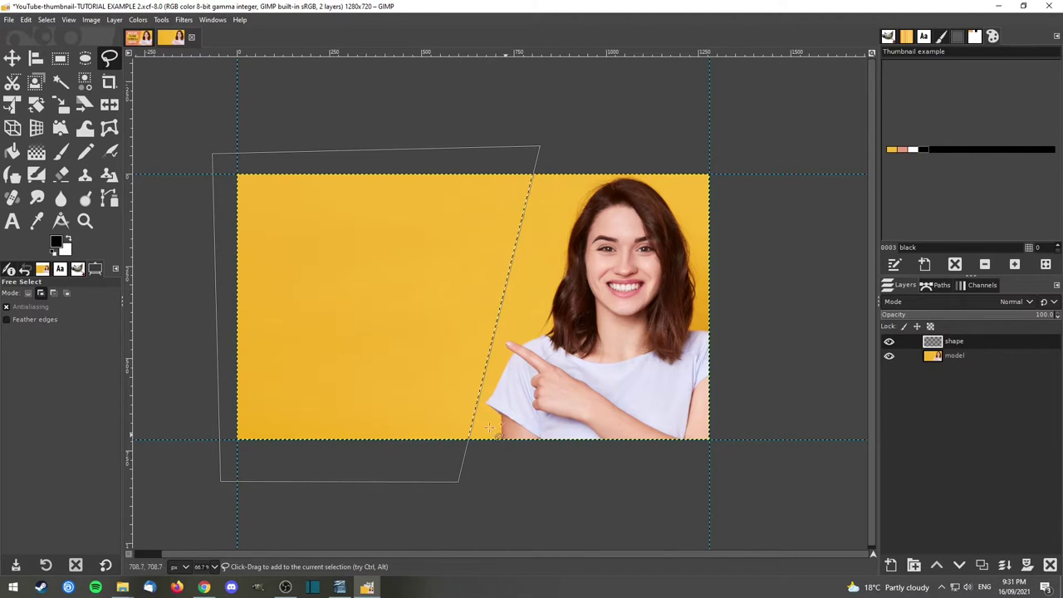
pyautogui.press('Return')
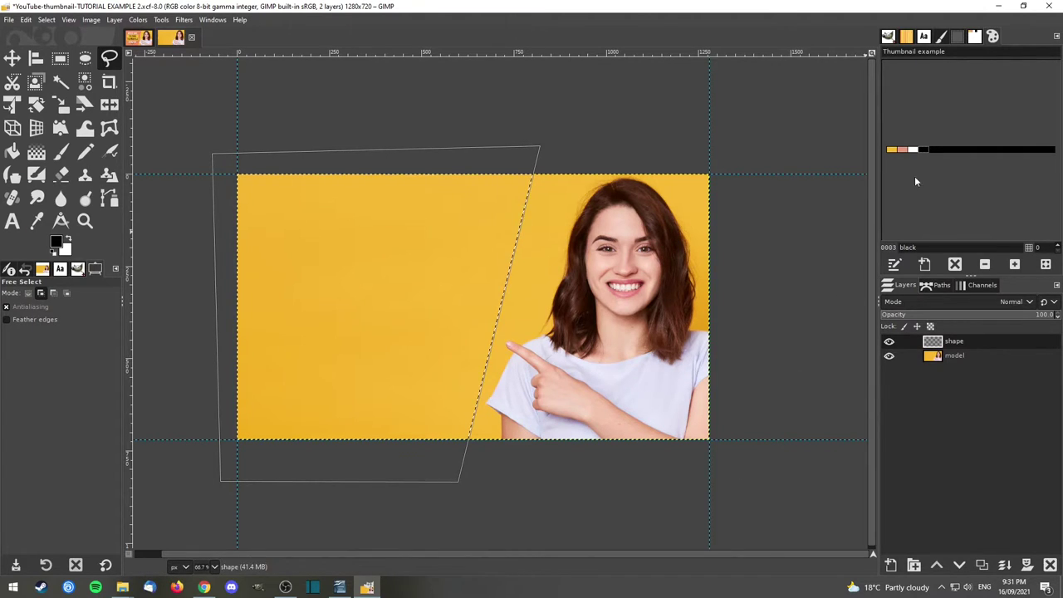
# Fill the slanted selection on the shape layer with the coral palette swatch.
pyautogui.moveTo(902, 151); pyautogui.dragTo(417, 240)
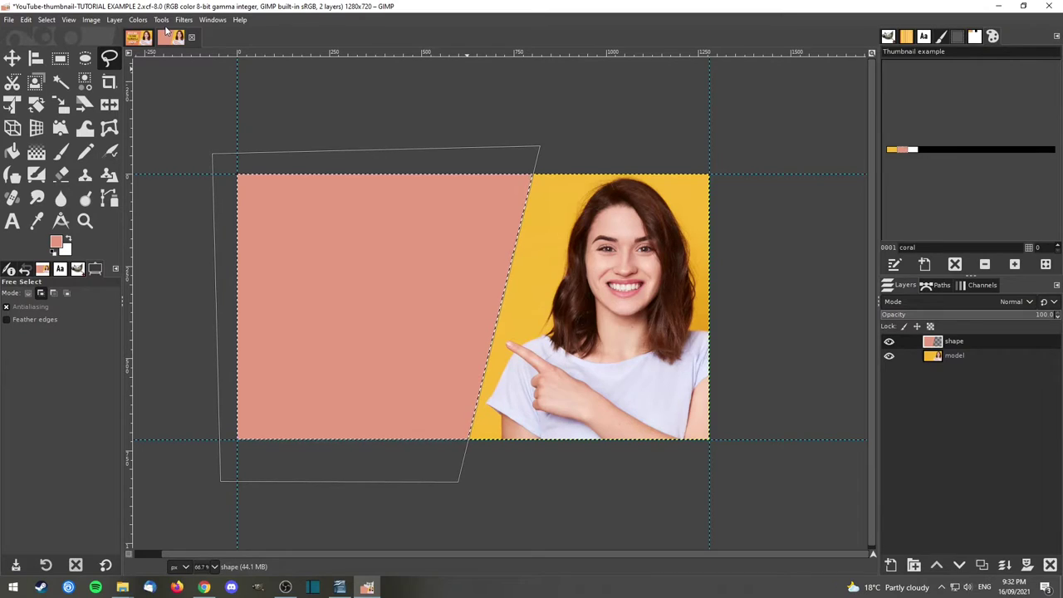
pyautogui.click(137, 20)
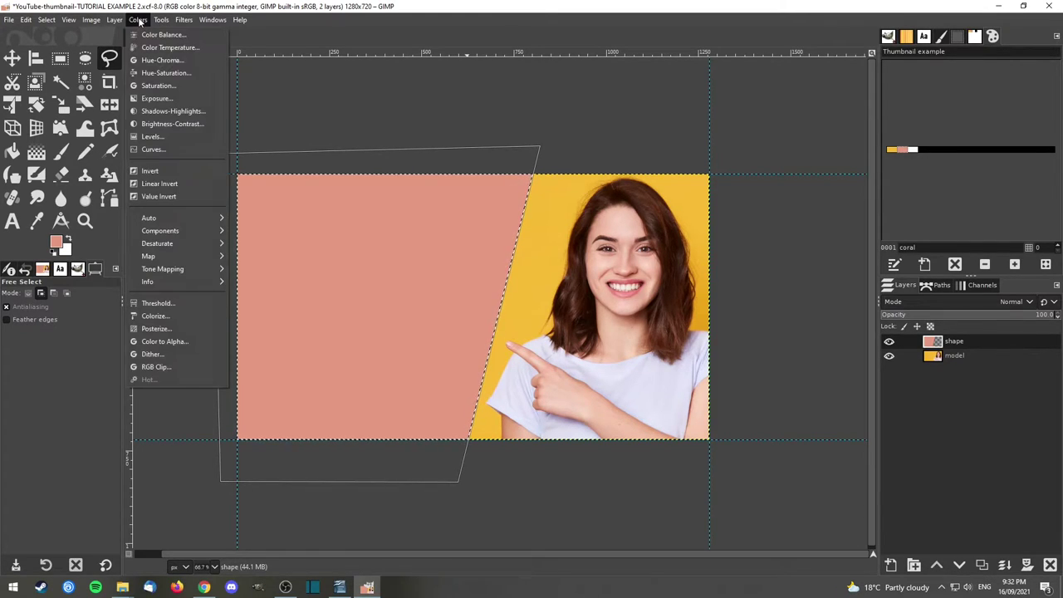
pyautogui.click(158, 61)
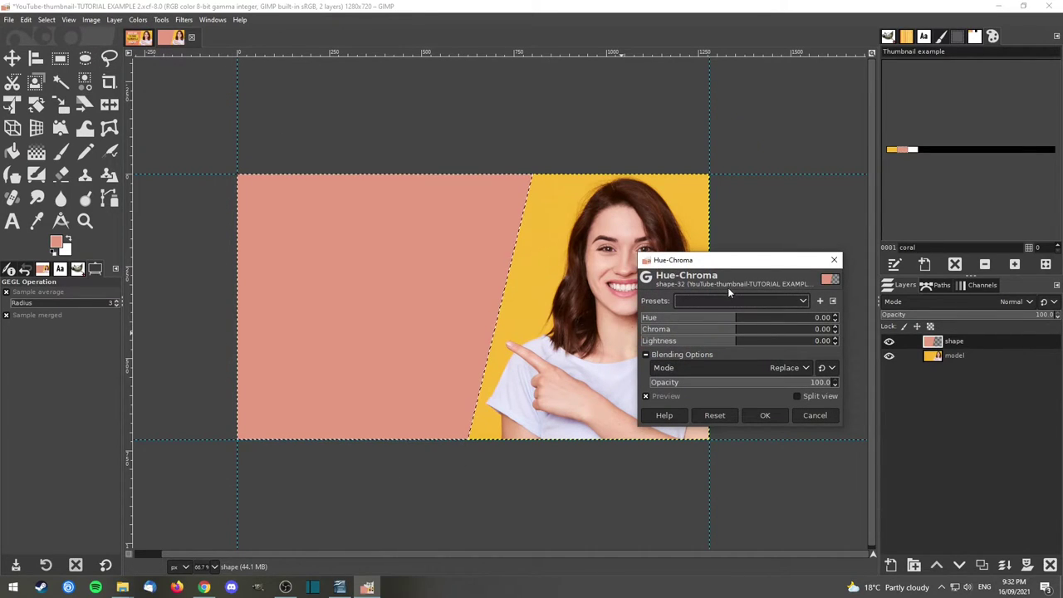
# Adjust the coral panel to Hue −4.19 and Chroma 12.79.
pyautogui.moveTo(751, 264); pyautogui.dragTo(827, 321)
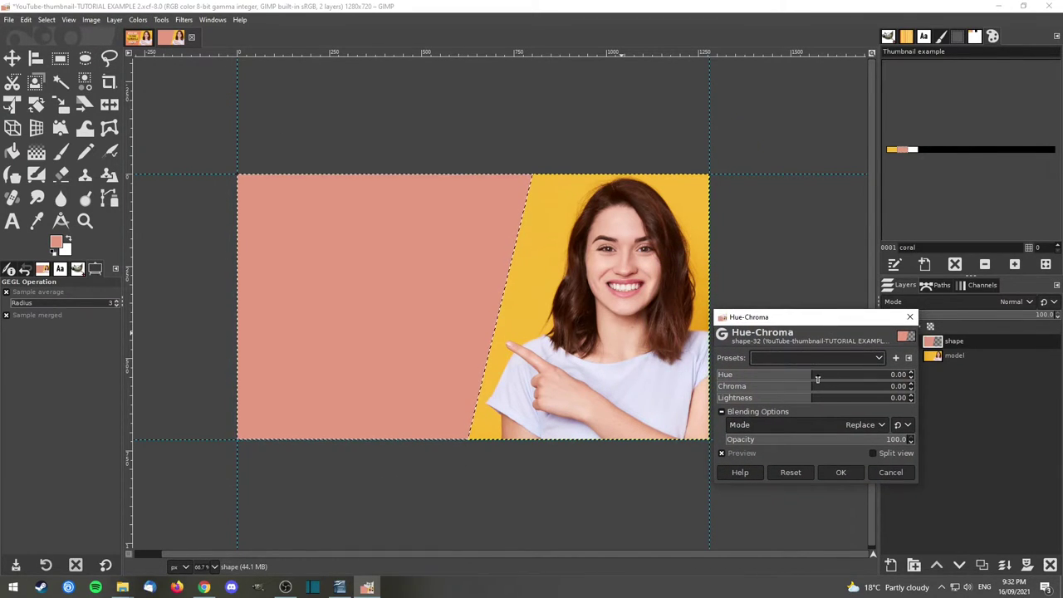
pyautogui.moveTo(811, 377)
pyautogui.mouseDown()
pyautogui.moveTo(832, 378)
pyautogui.moveTo(806, 380)
pyautogui.mouseUp()
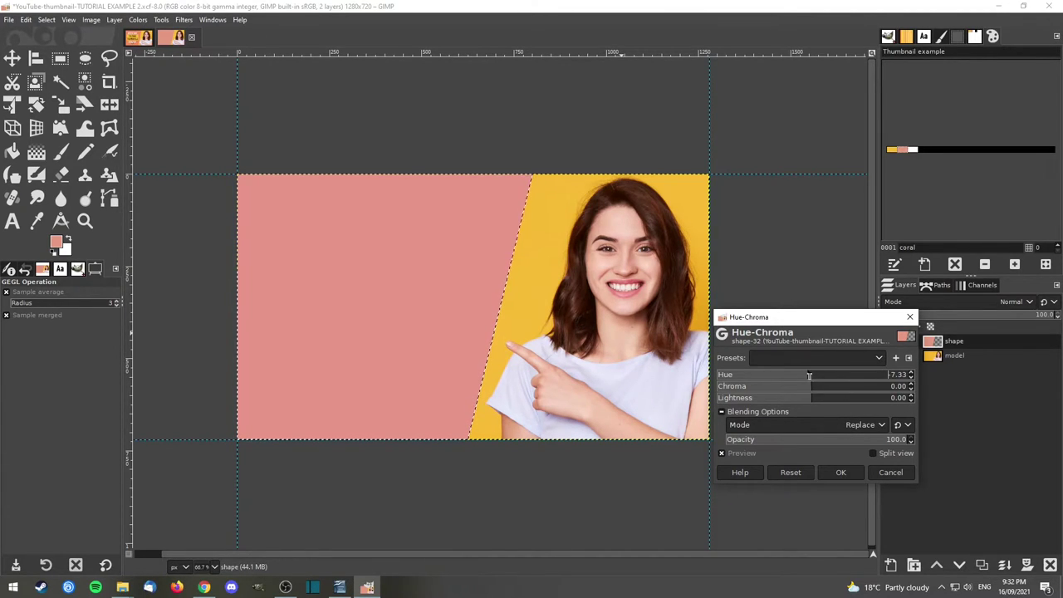
pyautogui.moveTo(811, 375); pyautogui.dragTo(808, 376)
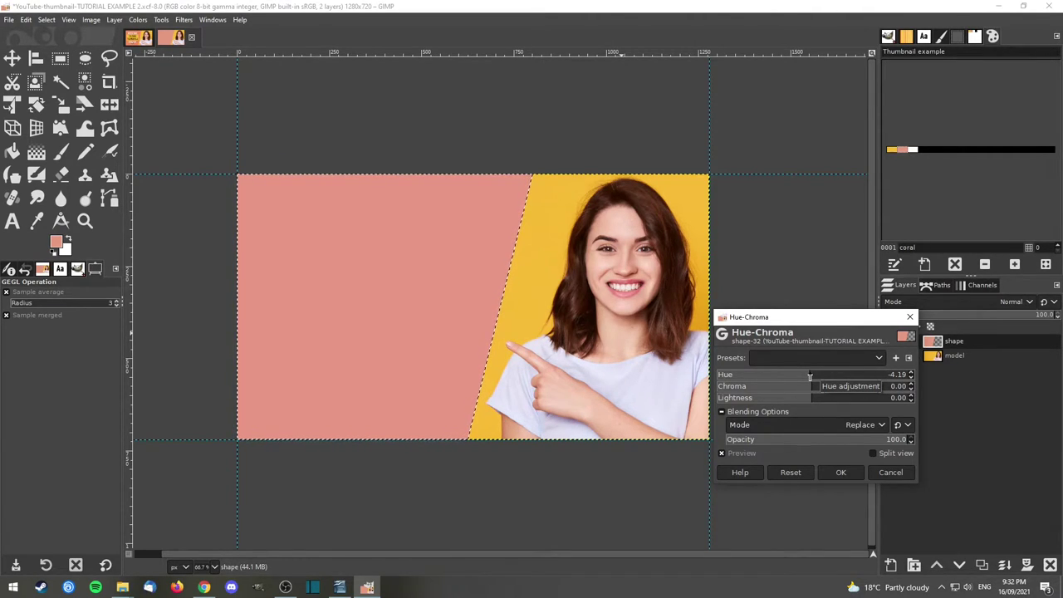
pyautogui.moveTo(810, 386)
pyautogui.mouseDown()
pyautogui.moveTo(836, 386)
pyautogui.moveTo(823, 388)
pyautogui.mouseUp()
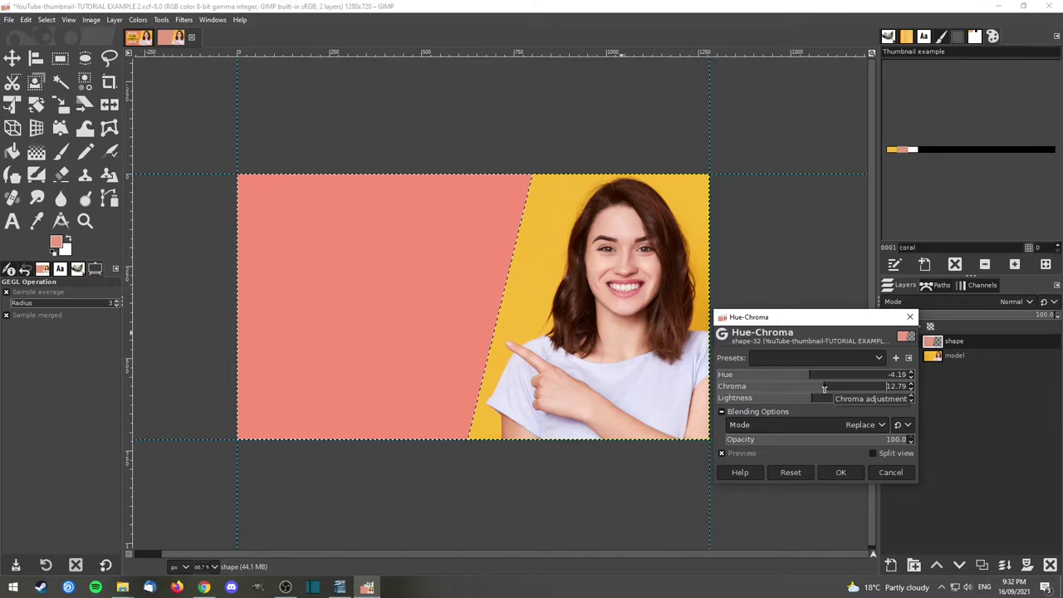
pyautogui.click(840, 472)
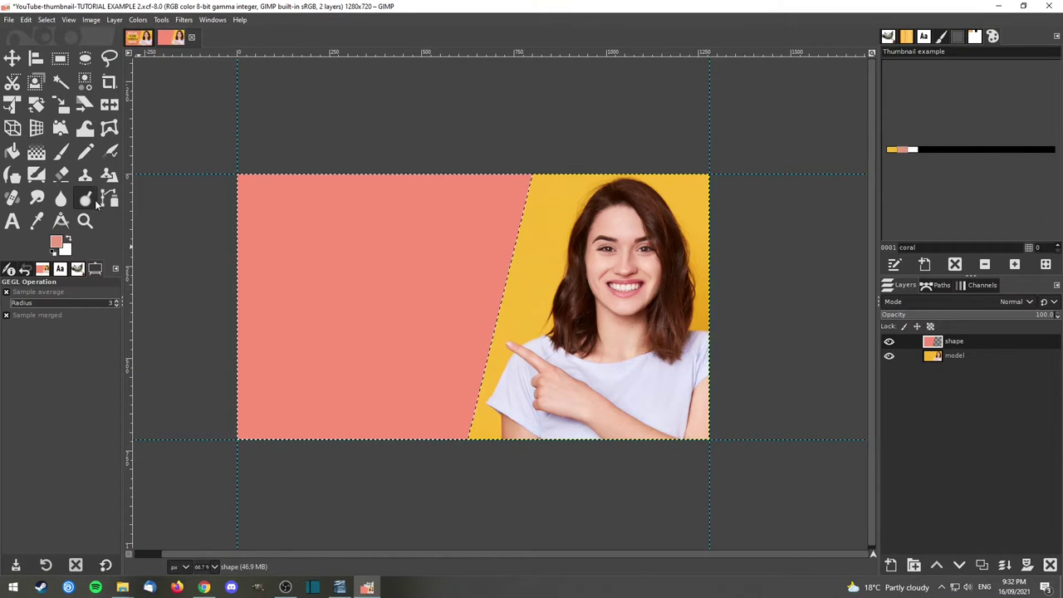
# Replace the old coral palette swatch with the picked panel colour, named 'coral'.
pyautogui.click(37, 220)
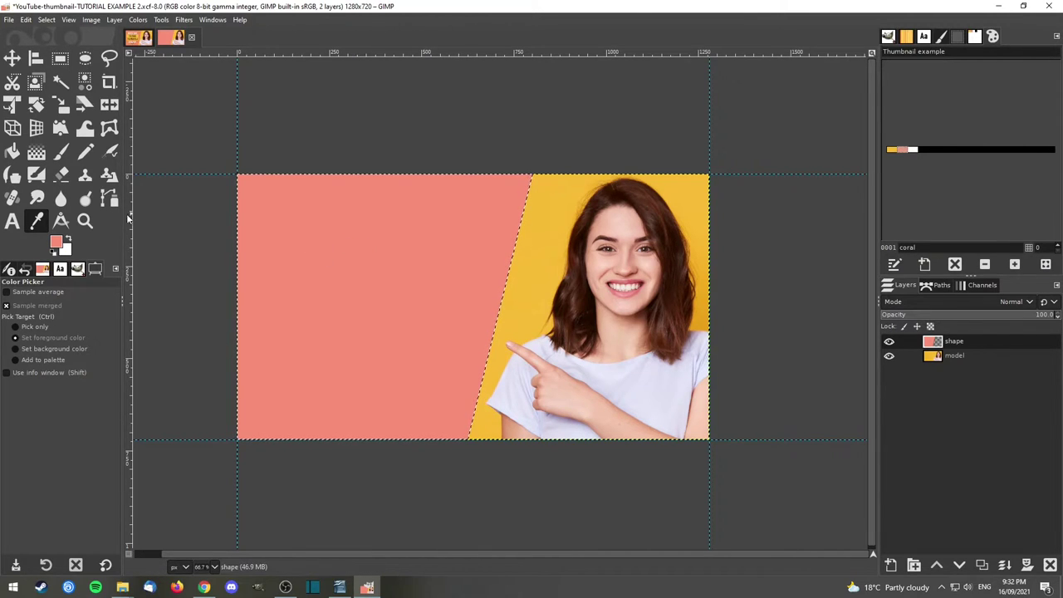
pyautogui.click(925, 264)
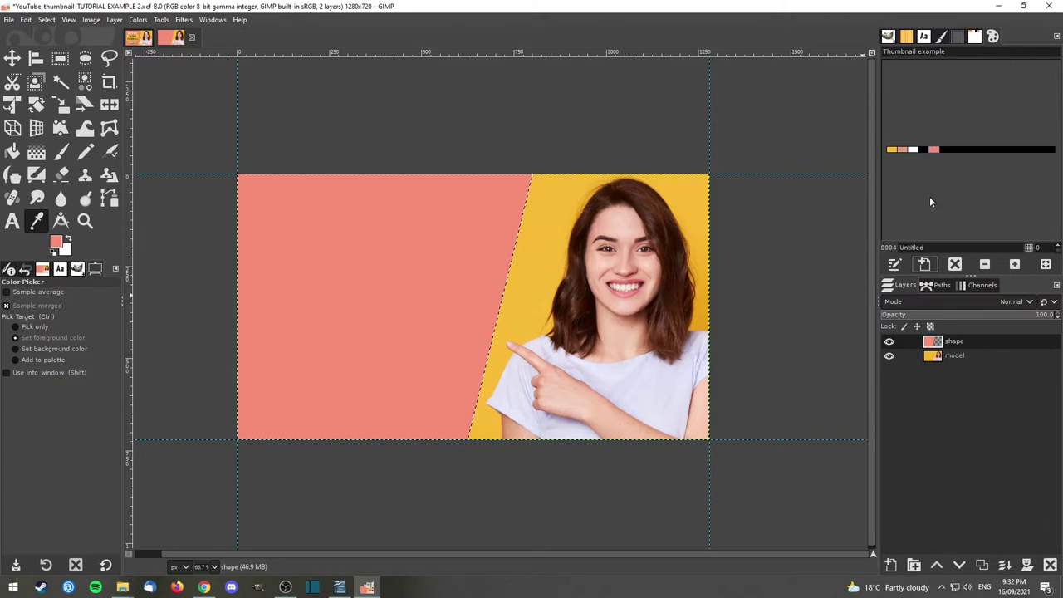
pyautogui.rightClick(903, 153)
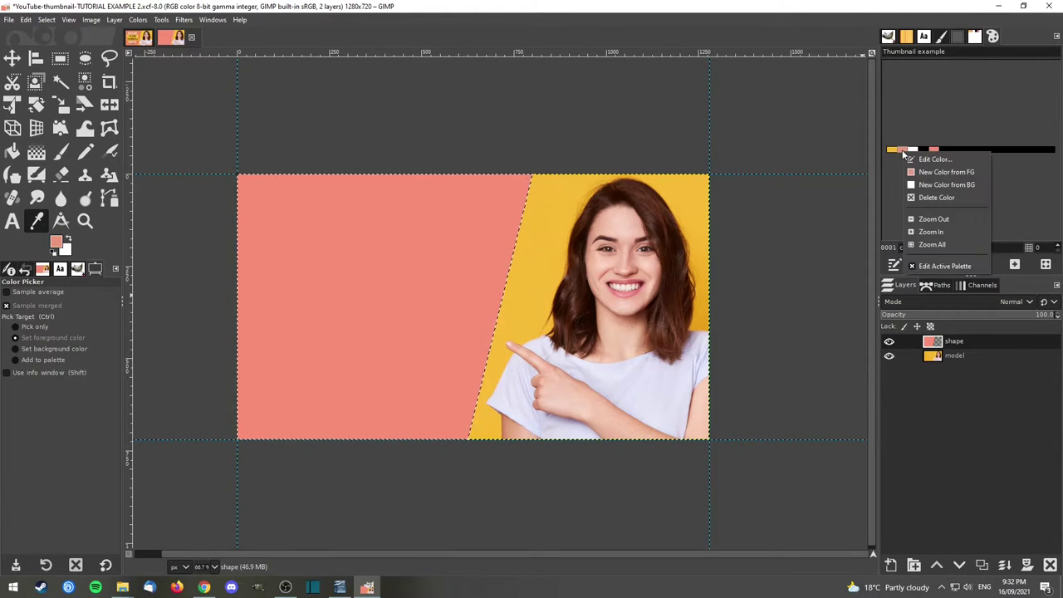
pyautogui.click(931, 197)
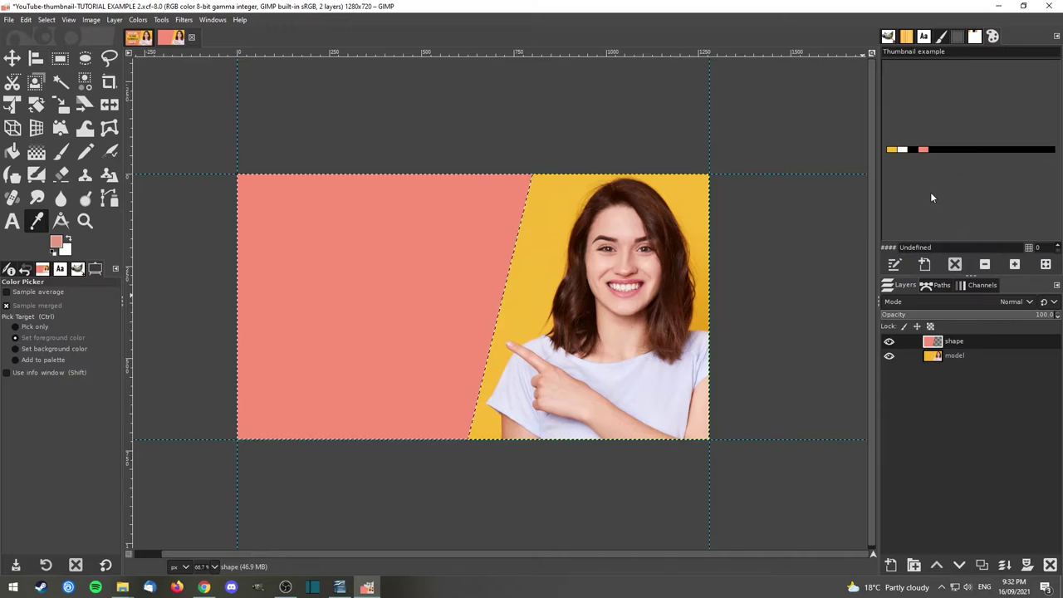
pyautogui.click(923, 152)
pyautogui.click(911, 247)
pyautogui.write('coral')
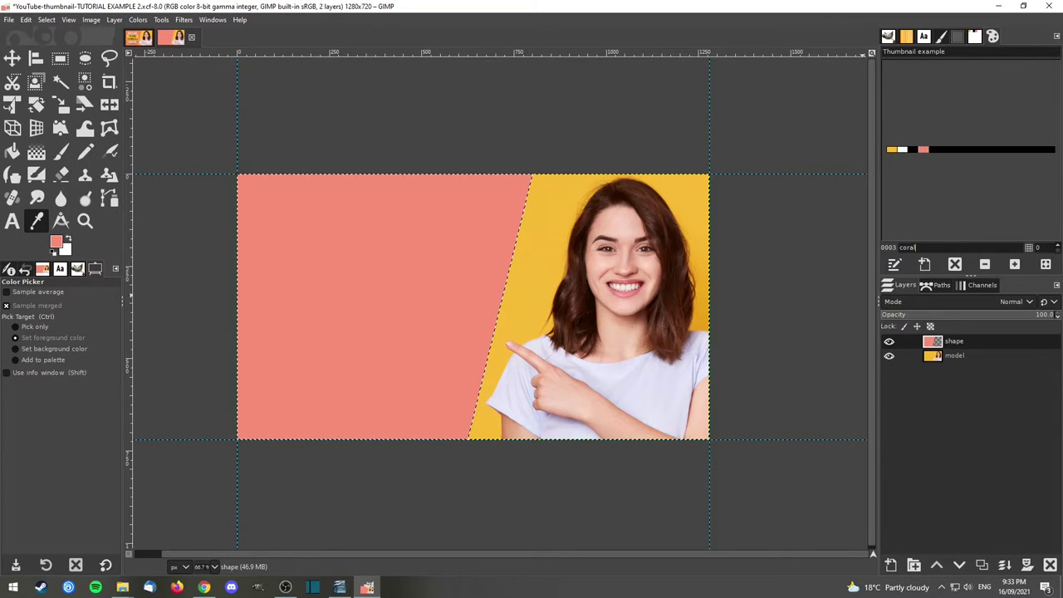
pyautogui.click(12, 58)
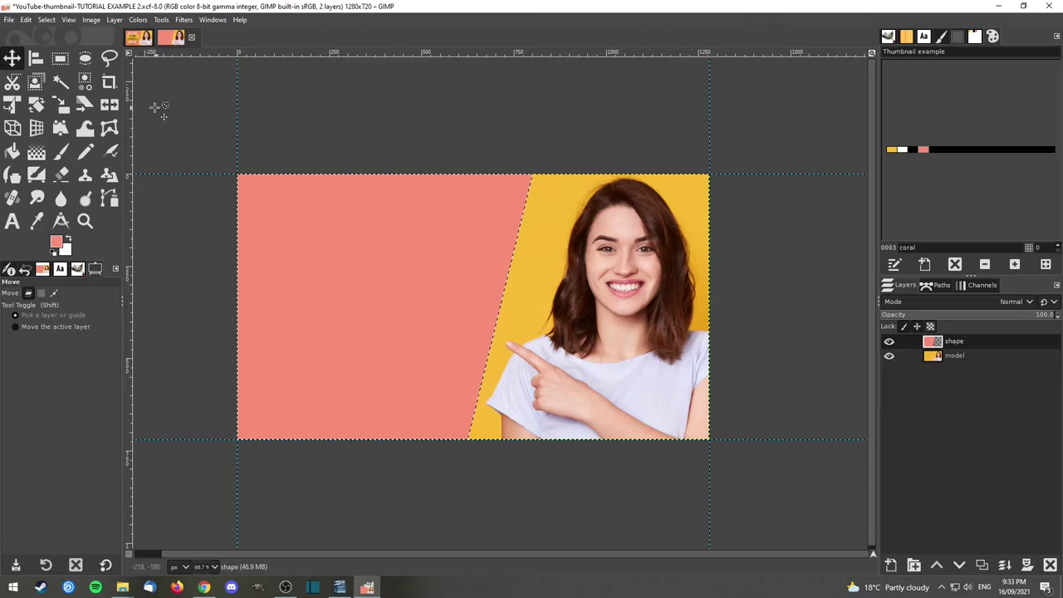
# Deselect, add a vertical guide about 350 px from the left, and make white the foreground.
pyautogui.click(47, 20)
pyautogui.click(59, 47)
pyautogui.moveTo(128, 304); pyautogui.dragTo(372, 308)
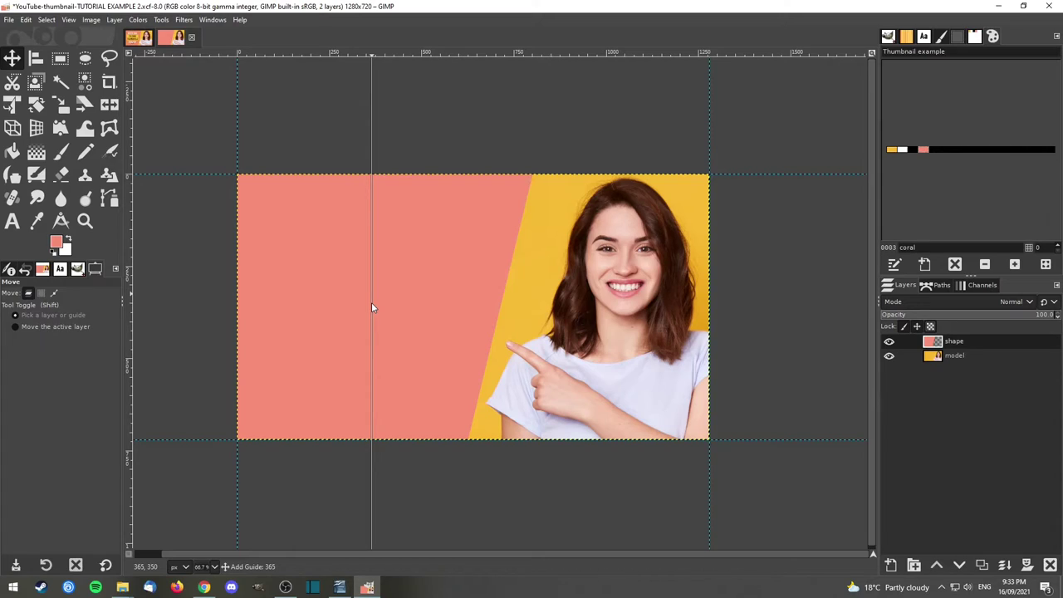
pyautogui.moveTo(372, 303); pyautogui.dragTo(369, 303)
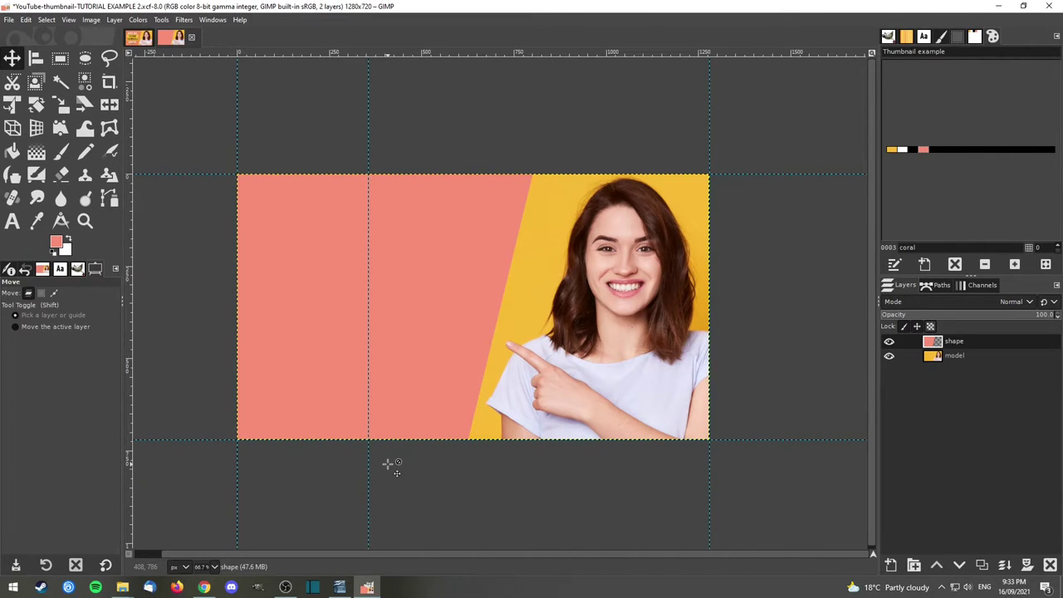
pyautogui.click(69, 239)
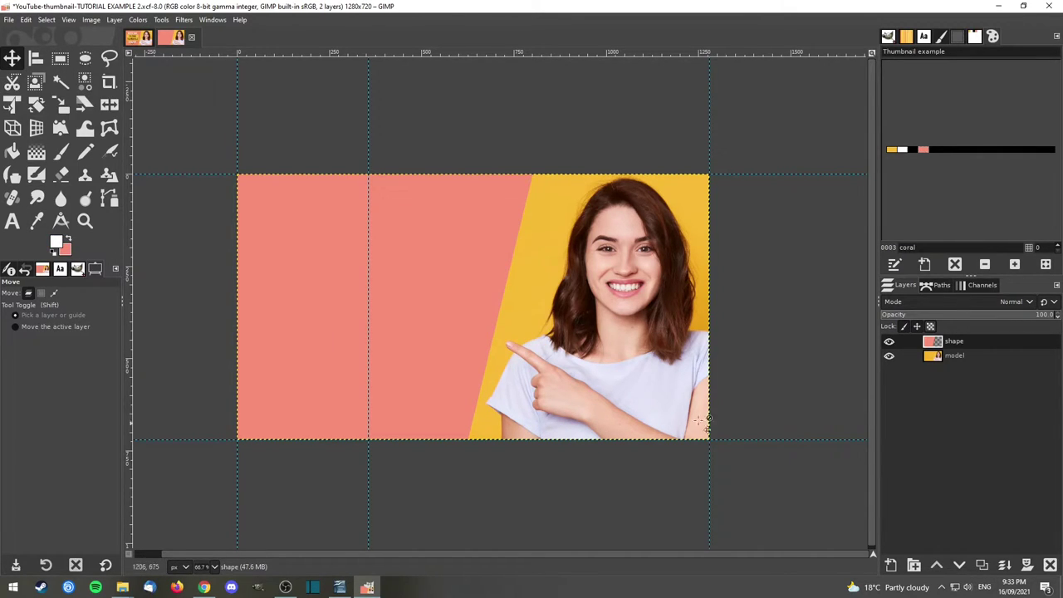
# Add a 'text' layer above shape and set the Text tool to centred justification.
pyautogui.click(889, 566)
pyautogui.write('text')
pyautogui.press('Return')
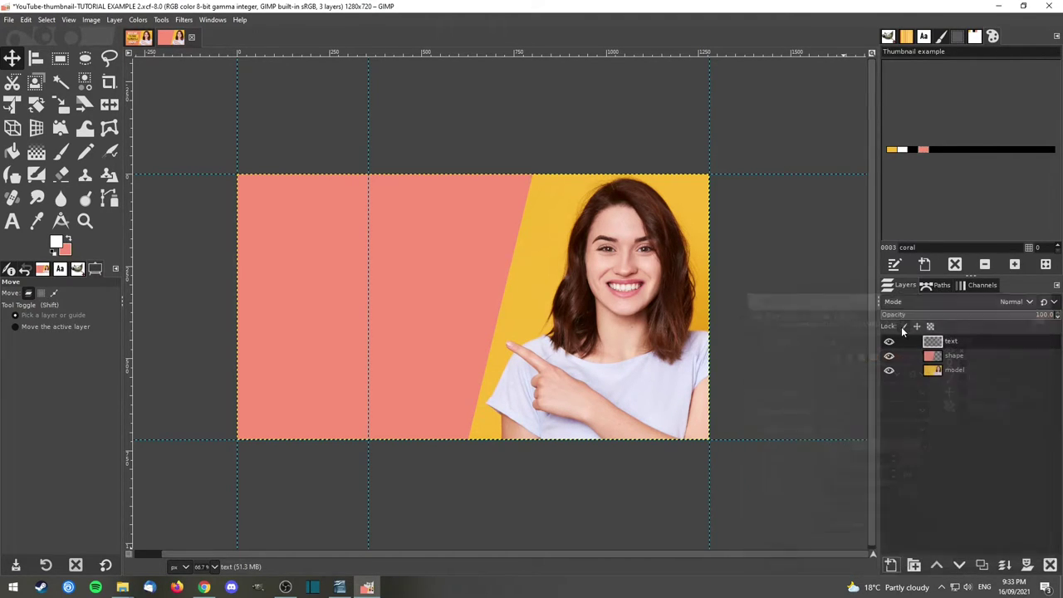
pyautogui.click(963, 341)
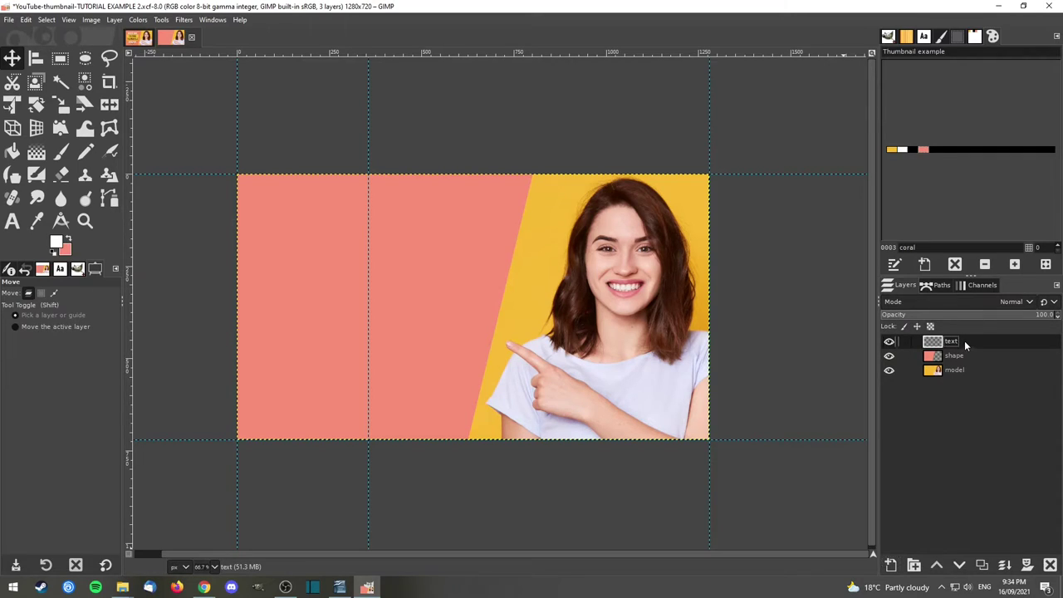
pyautogui.click(11, 221)
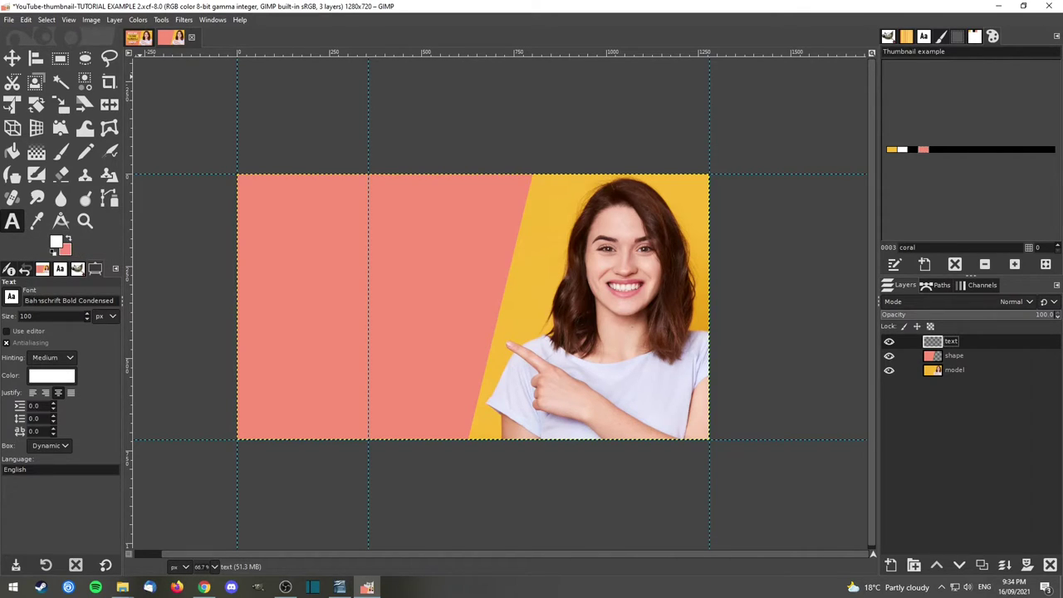
pyautogui.click(58, 394)
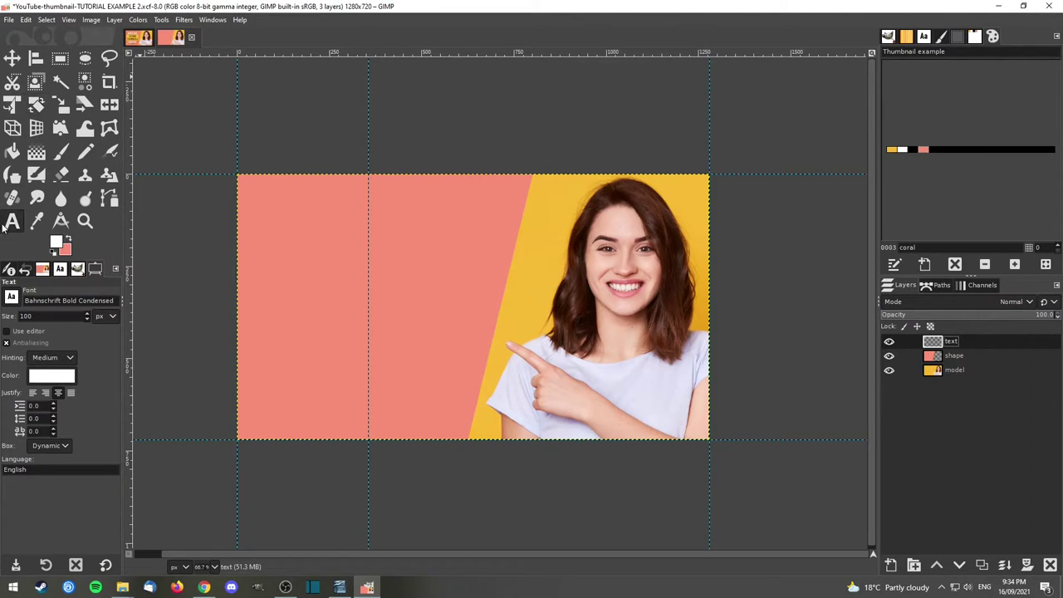
# Type 'HOW TO MAKE' in a text box near the panel's top left.
pyautogui.click(290, 210)
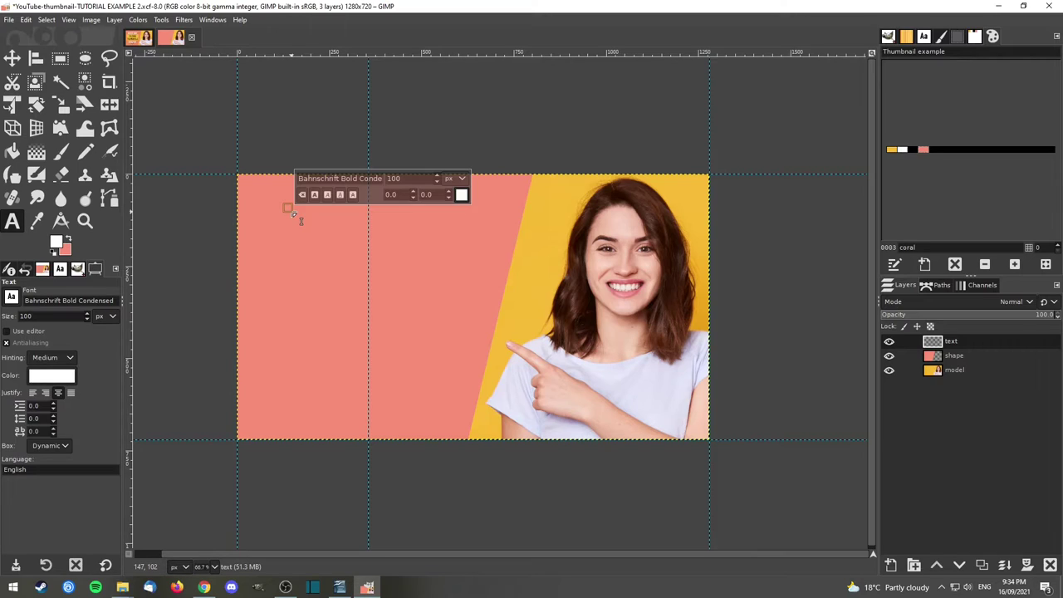
pyautogui.write('HOW TO')
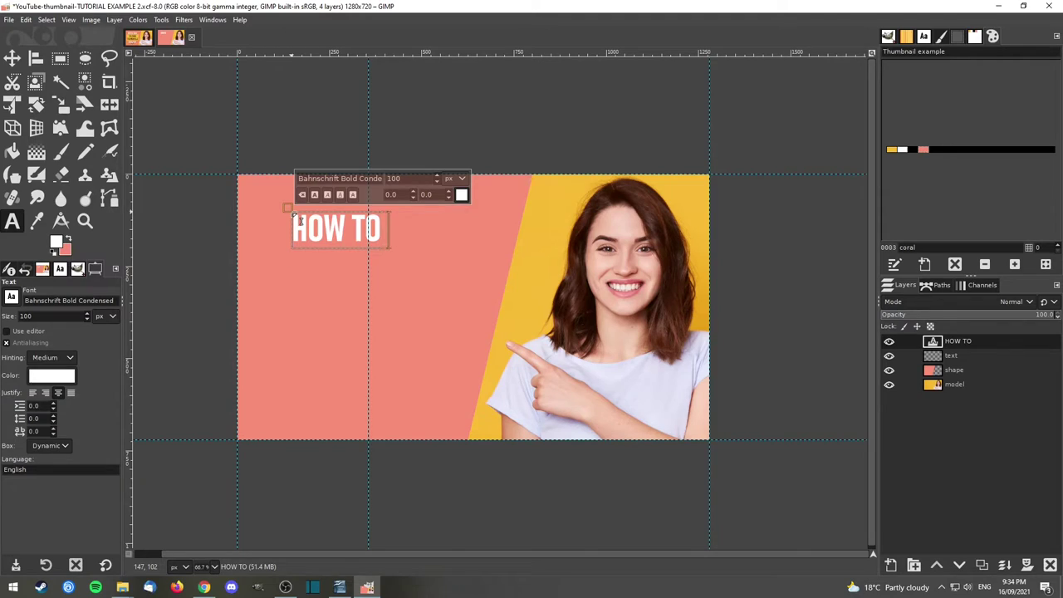
pyautogui.write(' MAKE')
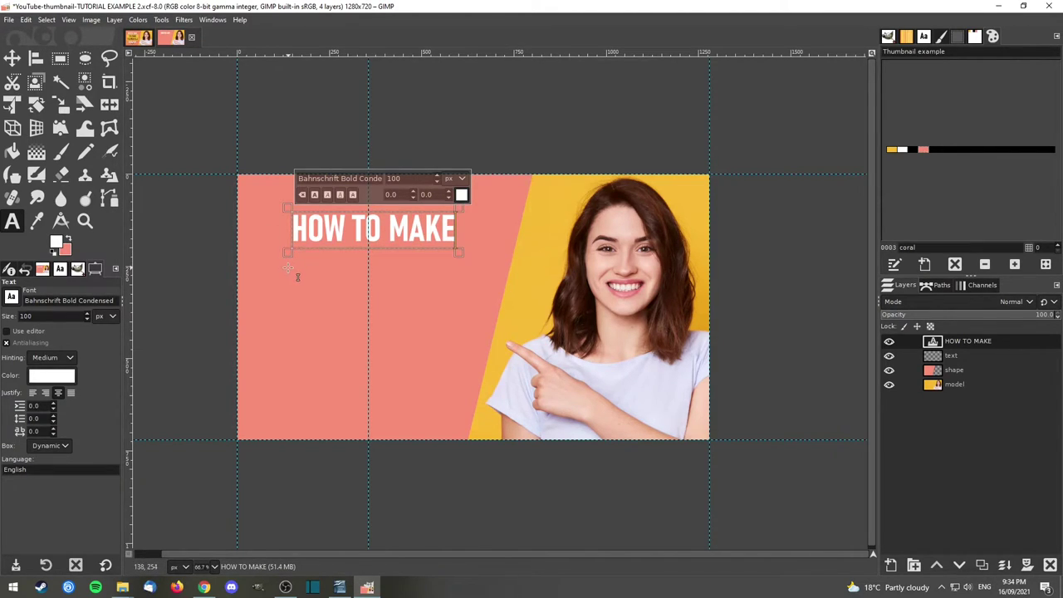
pyautogui.hotkey('ctrl', 'a')
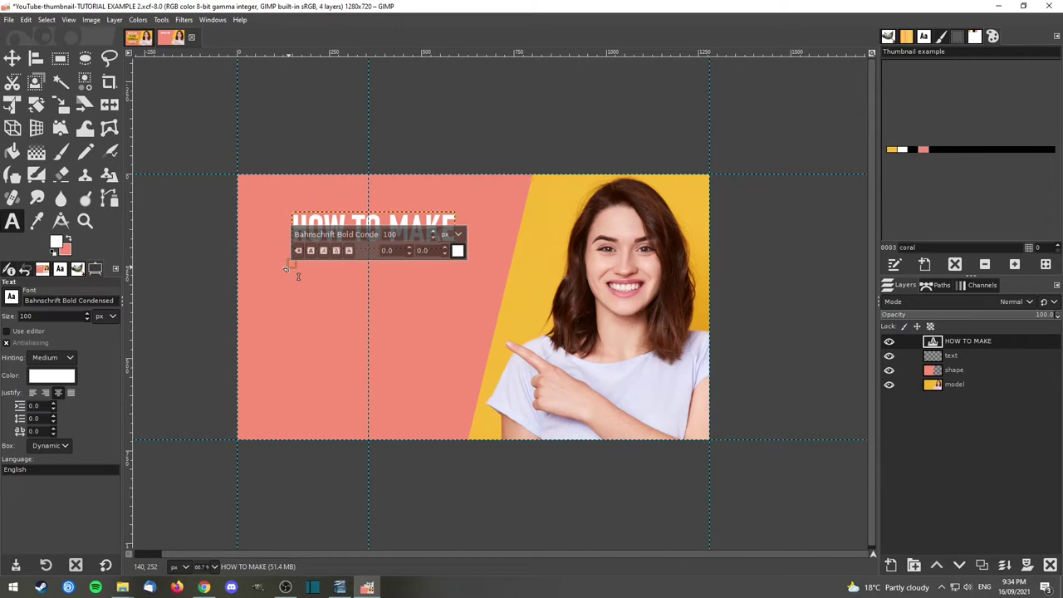
# Add 'YOUTUBE THUMBNAILS' below, split onto two lines after YOUTUBE.
pyautogui.click(286, 269)
pyautogui.write('YO')
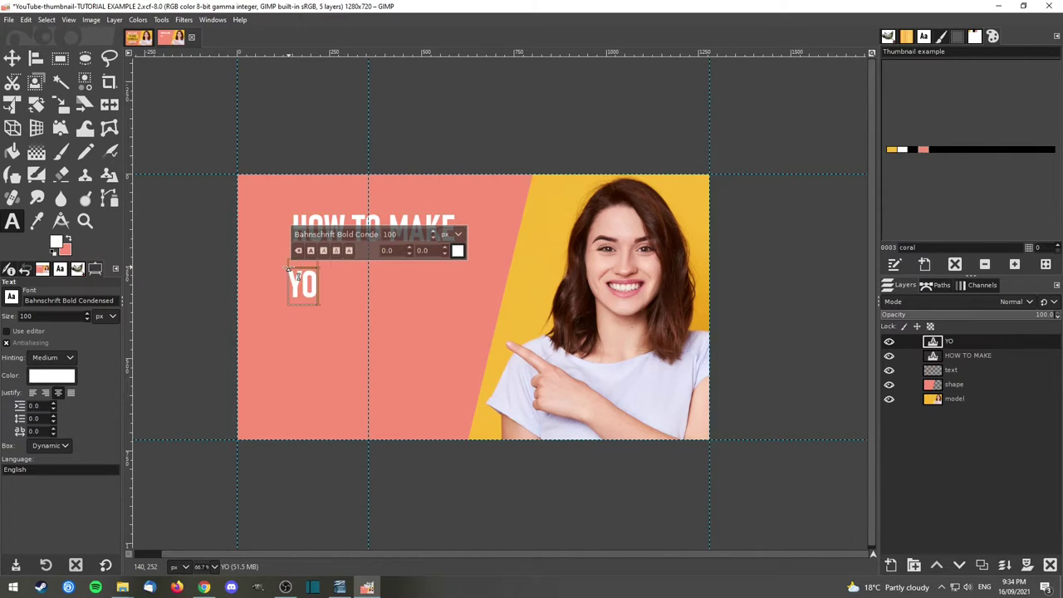
pyautogui.write('UTUBE THU')
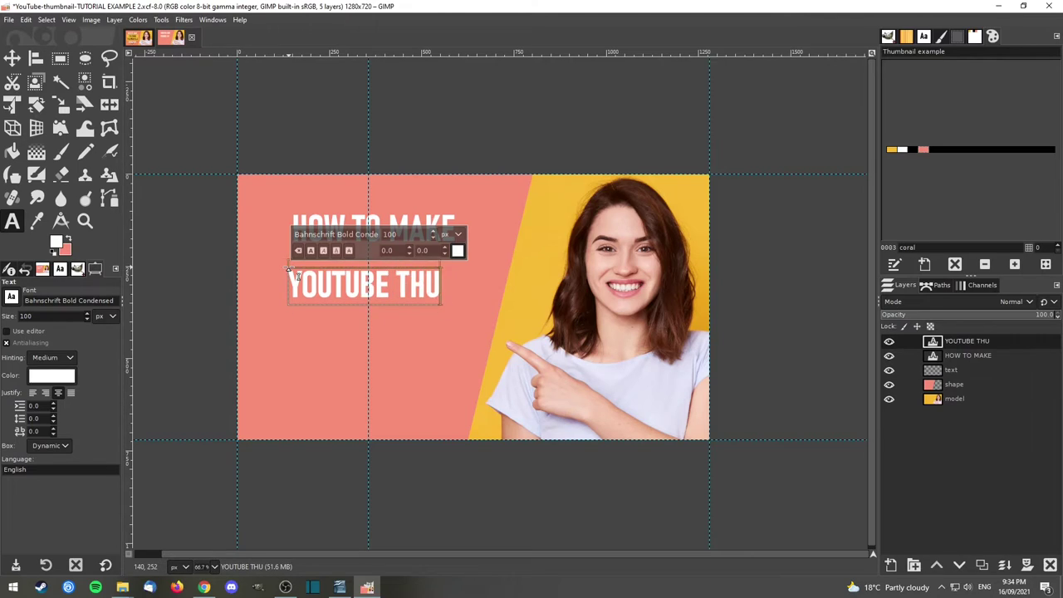
pyautogui.write('MBNAILS')
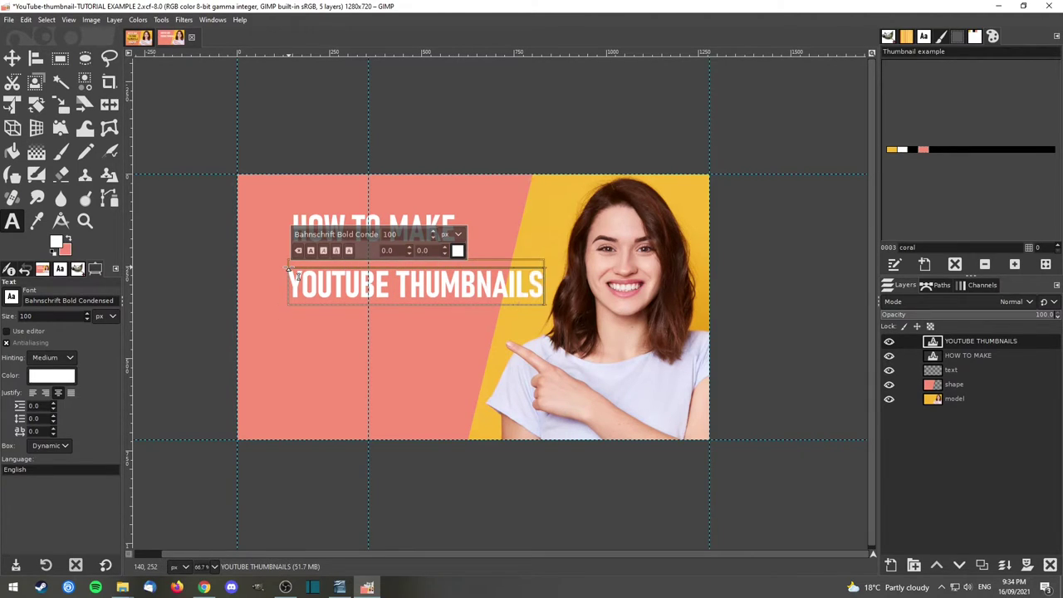
pyautogui.click(400, 292)
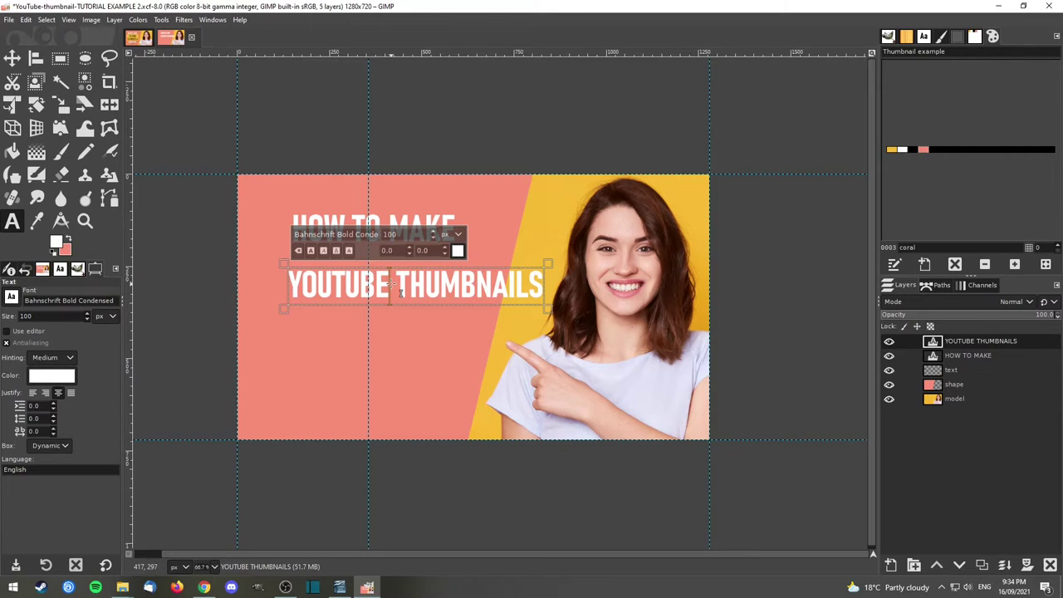
pyautogui.press('Return')
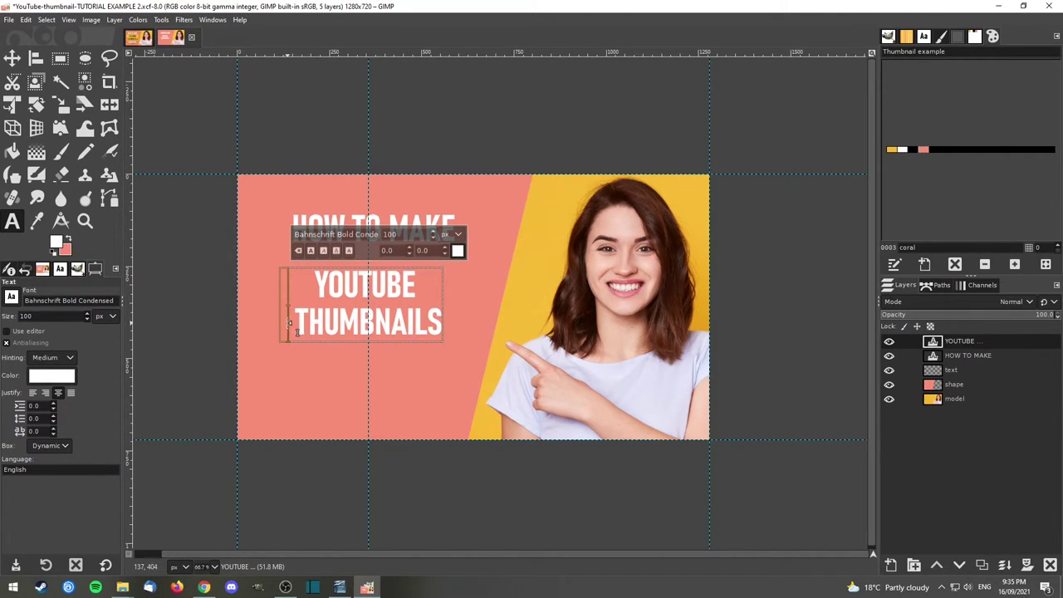
pyautogui.press('Delete')
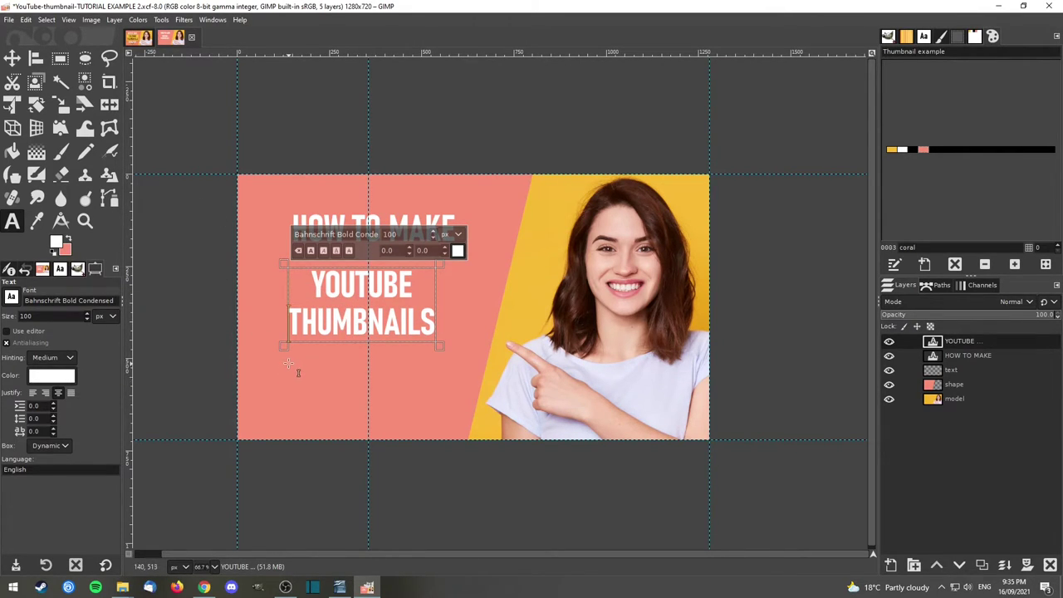
# Add a 'USING GIMP' text line below the headline.
pyautogui.moveTo(288, 365); pyautogui.dragTo(291, 366)
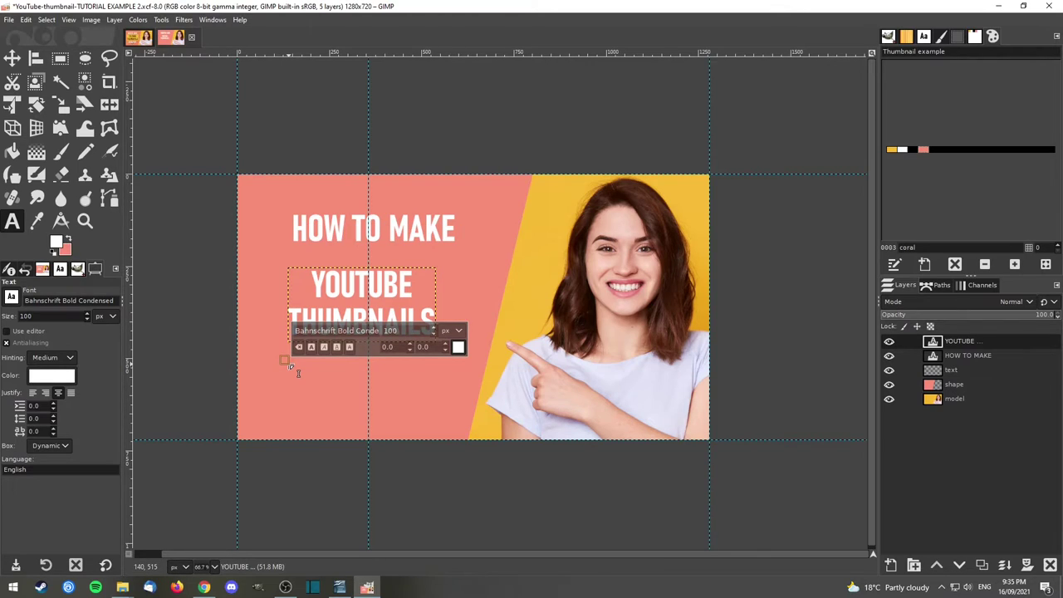
pyautogui.write('USIN')
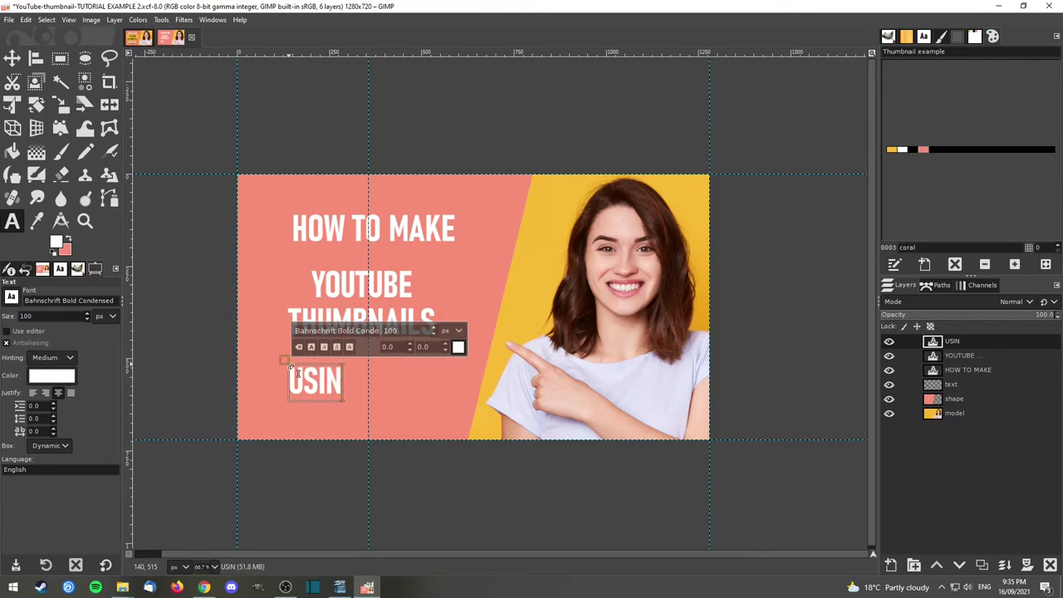
pyautogui.write('G GIMP')
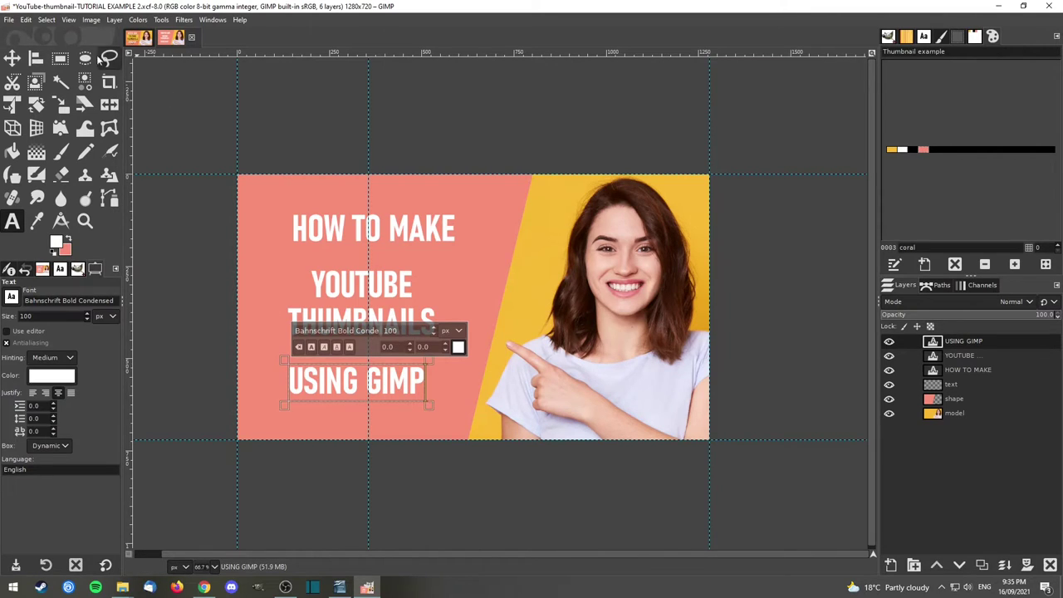
pyautogui.click(12, 59)
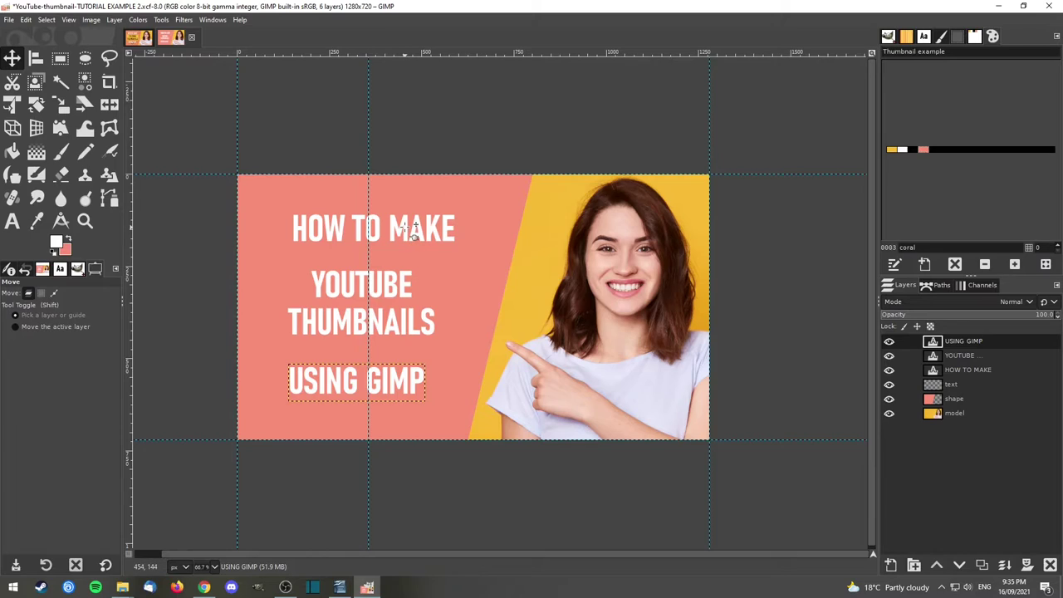
# Nudge HOW TO MAKE, YOUTUBE THUMBNAILS and USING GIMP into a stack centred on the guide.
pyautogui.moveTo(412, 226)
pyautogui.mouseDown()
pyautogui.moveTo(403, 216)
pyautogui.moveTo(412, 226)
pyautogui.moveTo(395, 226)
pyautogui.moveTo(406, 222)
pyautogui.mouseUp()
pyautogui.moveTo(395, 282); pyautogui.dragTo(396, 276)
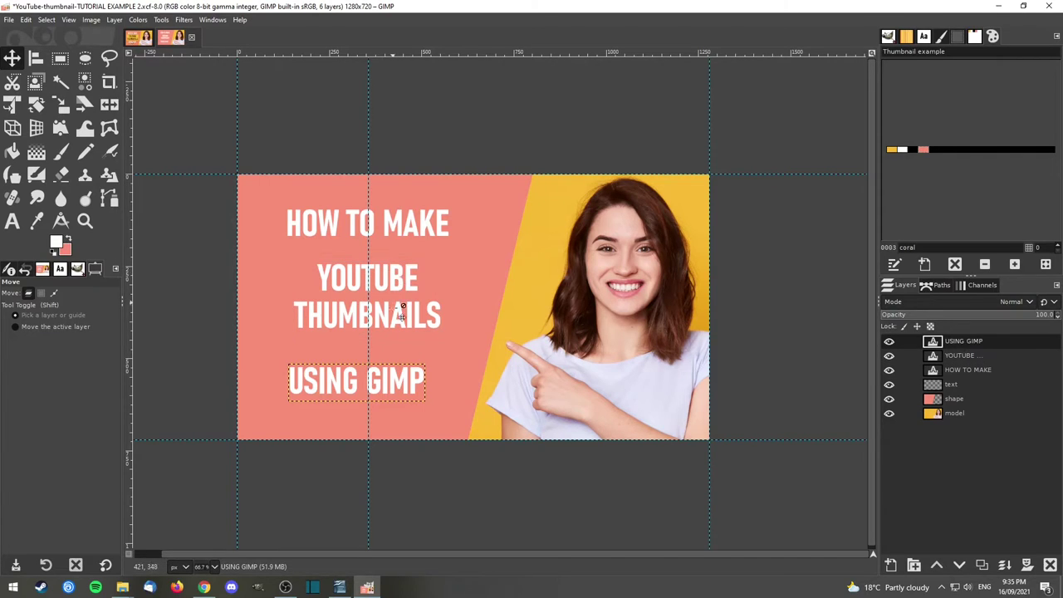
pyautogui.moveTo(389, 385); pyautogui.dragTo(404, 396)
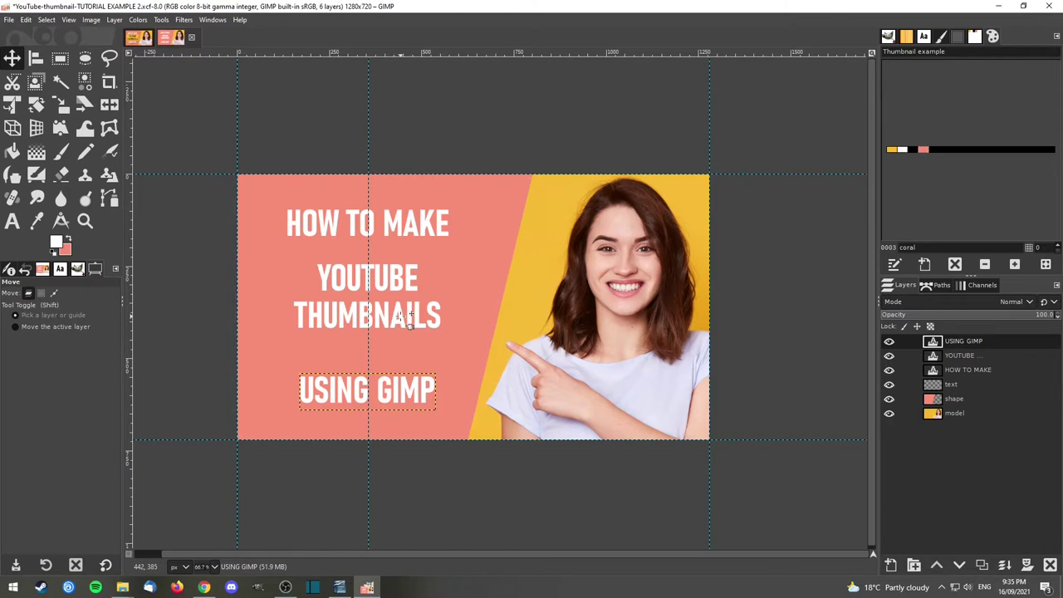
pyautogui.click(14, 224)
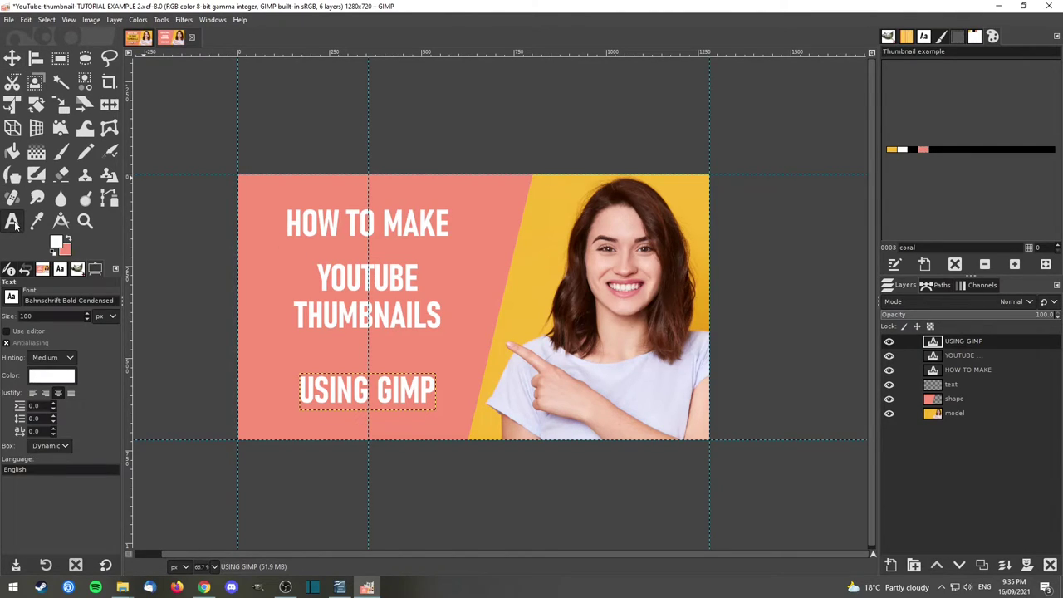
# Enlarge the YOUTUBE THUMBNAILS headline text to 130 px.
pyautogui.click(360, 320)
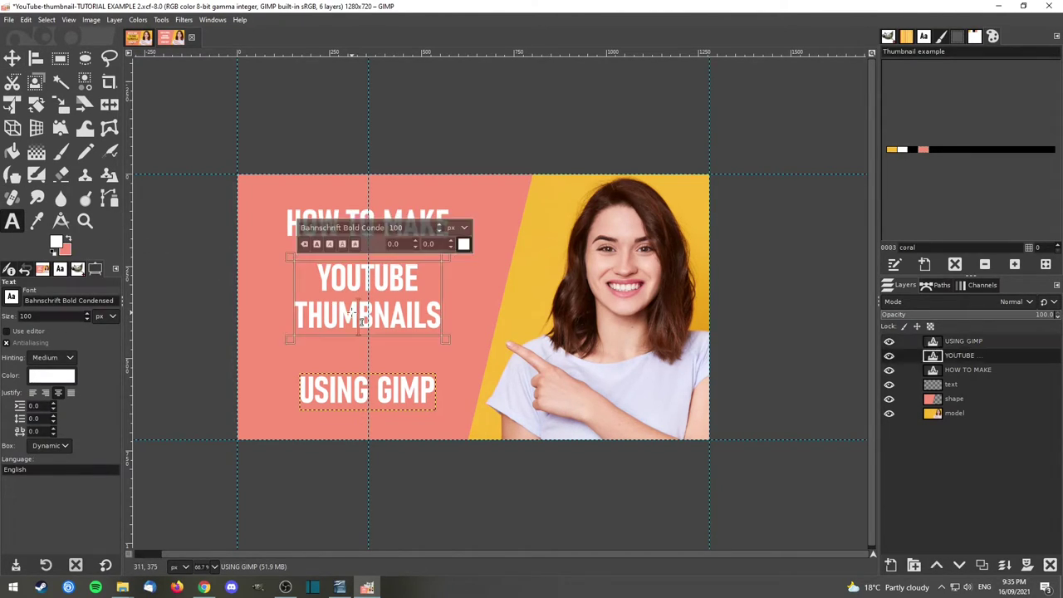
pyautogui.hotkey('ctrl', 'a')
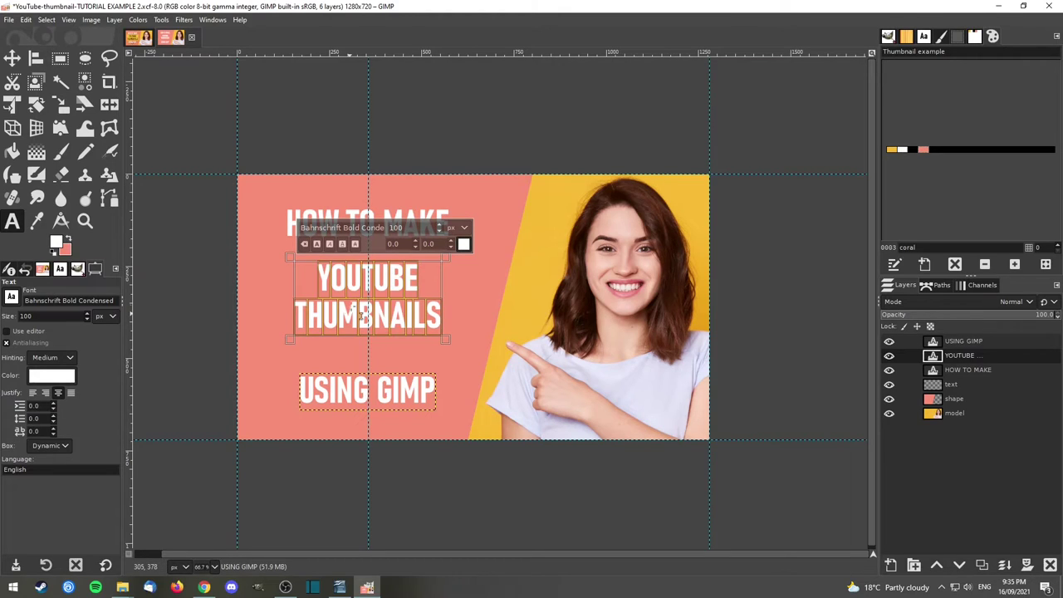
pyautogui.doubleClick(406, 227)
pyautogui.write('13')
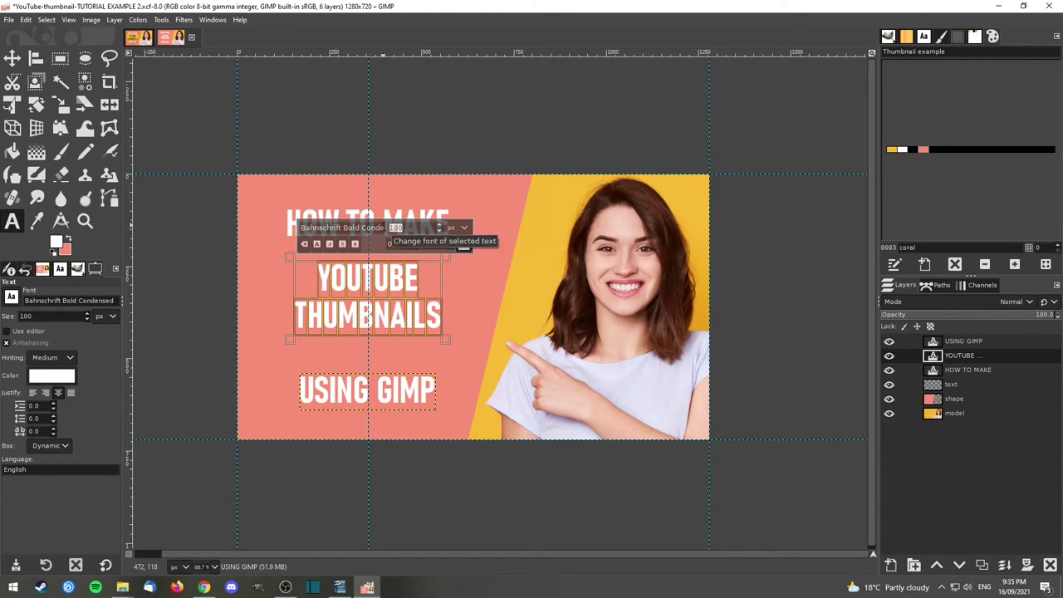
pyautogui.write('0')
pyautogui.press('Return')
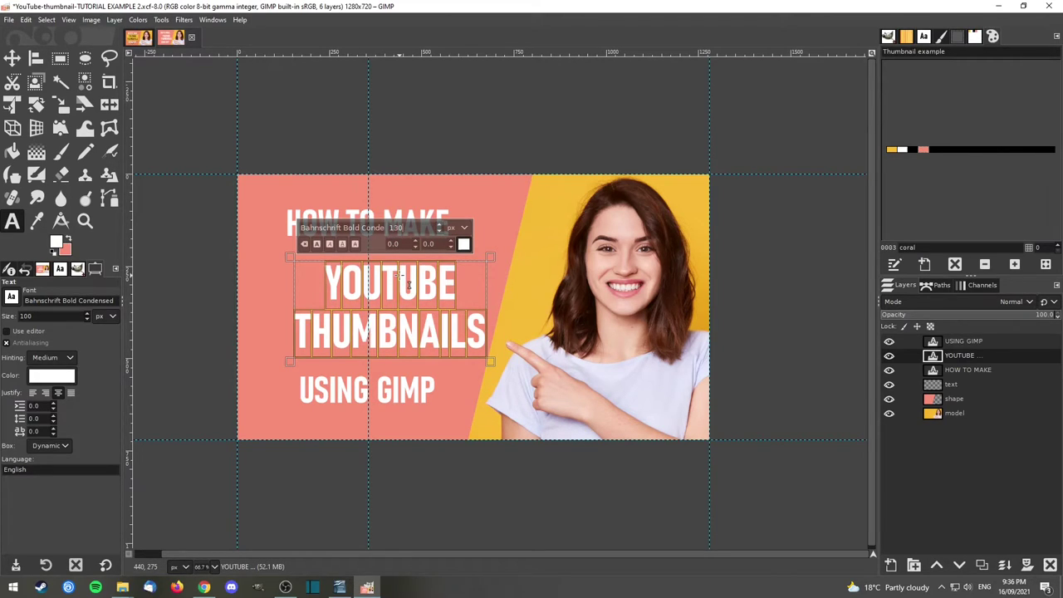
# Make the headline black and shift it left to centre on the vertical guide.
pyautogui.click(463, 244)
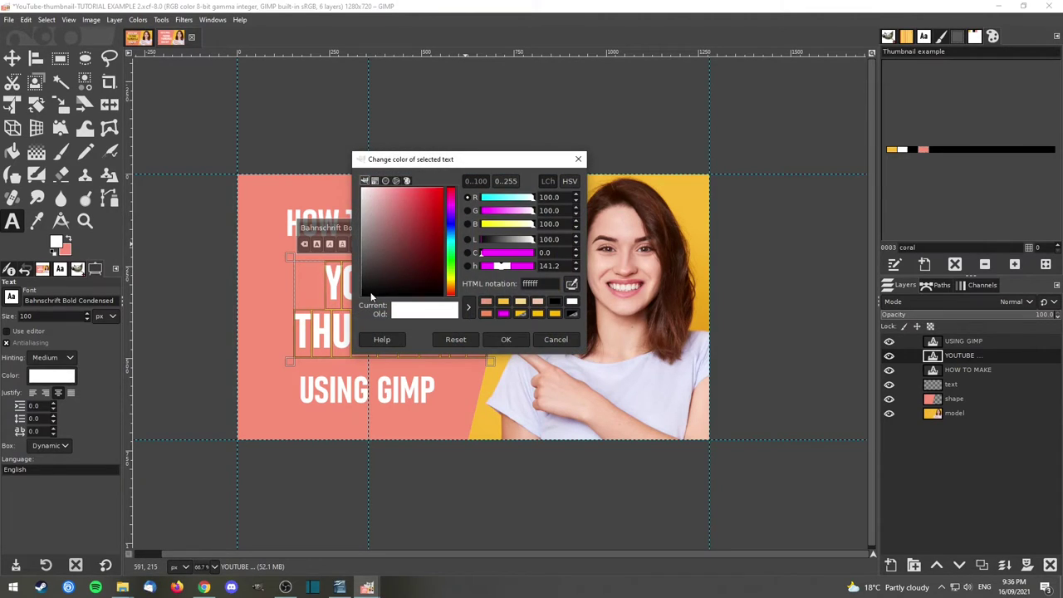
pyautogui.moveTo(373, 291); pyautogui.dragTo(353, 305)
pyautogui.click(506, 339)
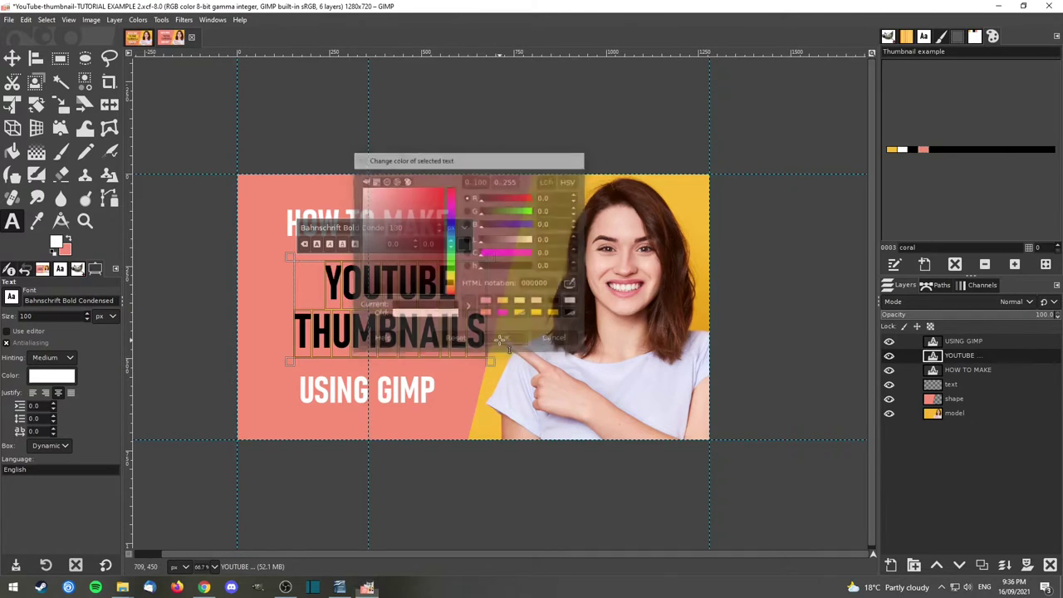
pyautogui.click(12, 58)
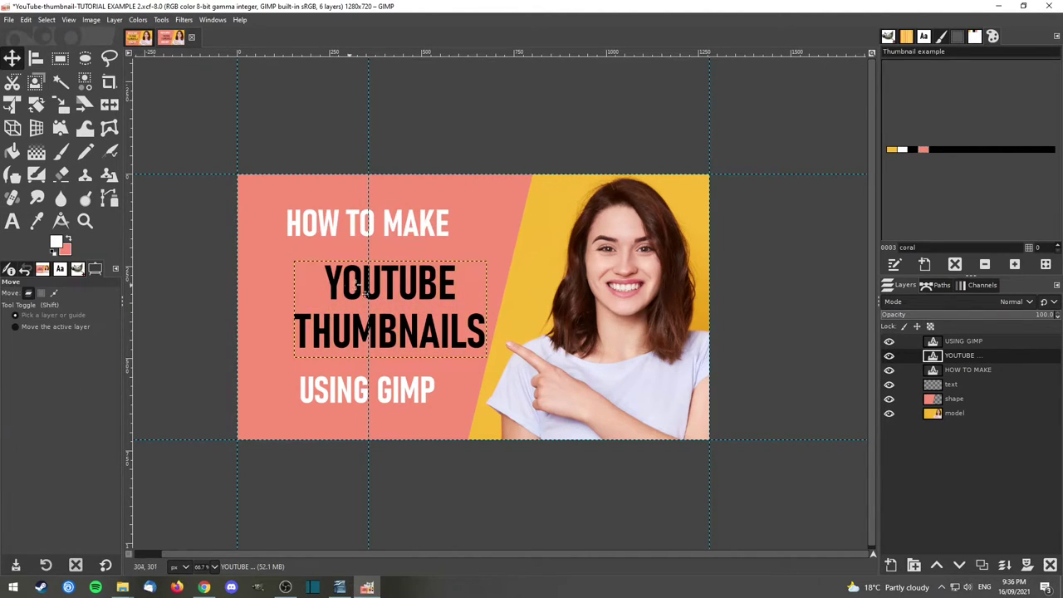
pyautogui.moveTo(417, 288); pyautogui.dragTo(401, 288)
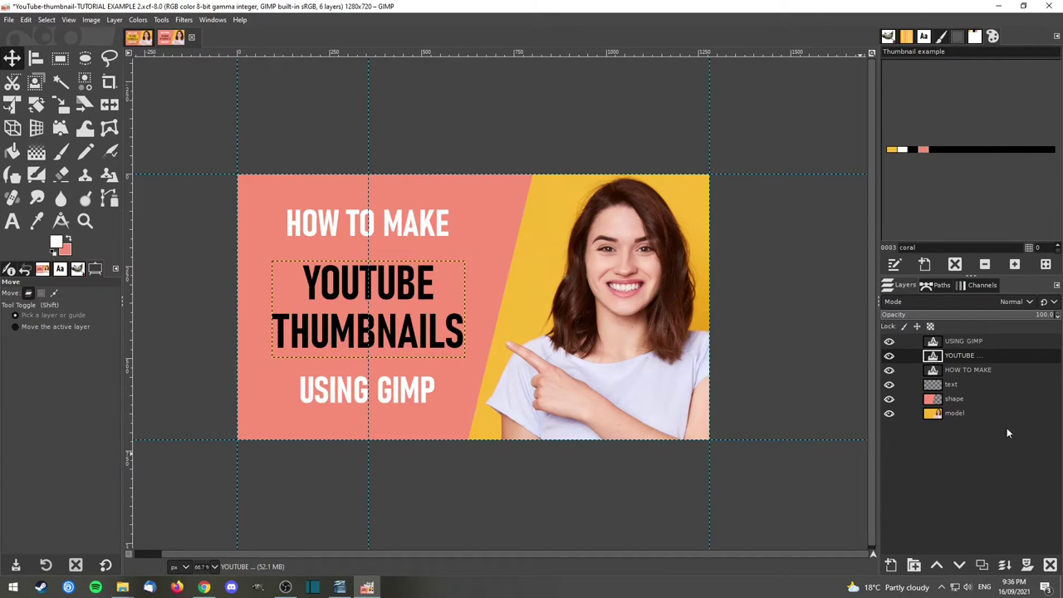
# Add a 1280×720 transparent layer named 'TEXT BOX' above the HOW TO MAKE layer.
pyautogui.click(984, 342)
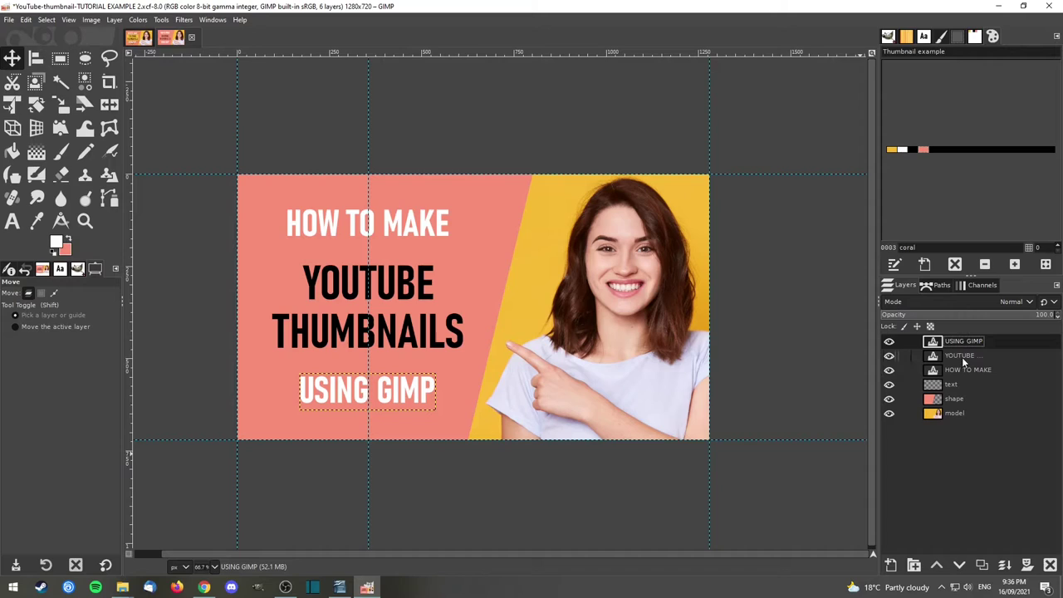
pyautogui.click(964, 369)
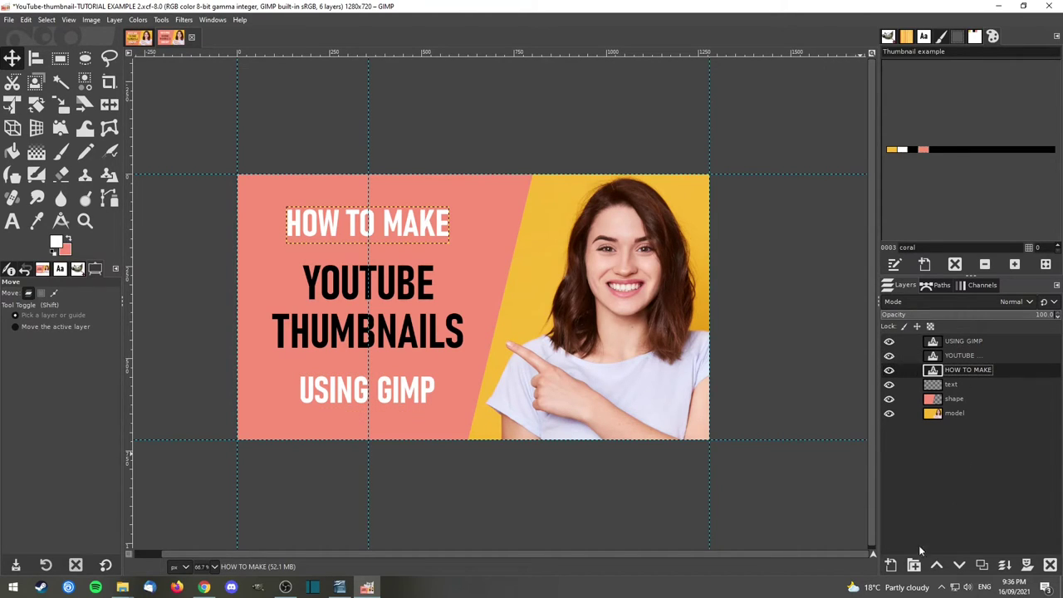
pyautogui.click(890, 565)
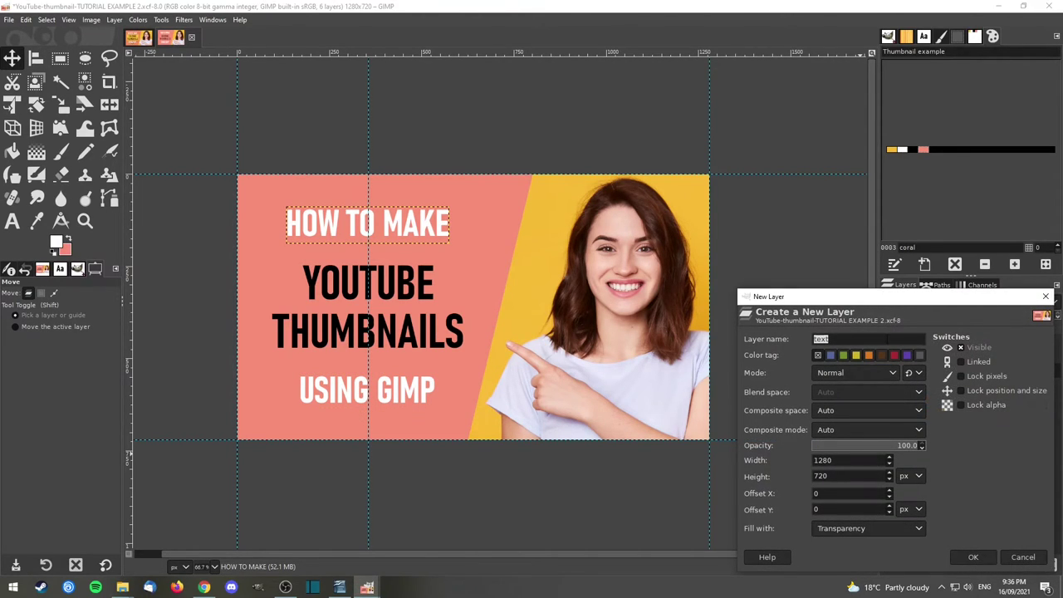
pyautogui.write('TEXT BOX')
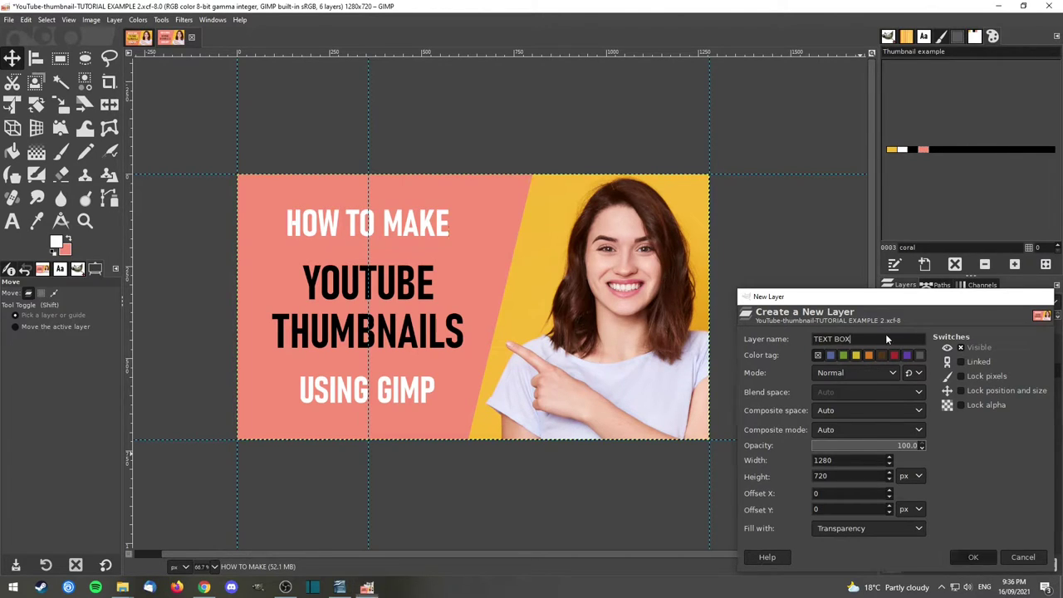
pyautogui.click(973, 556)
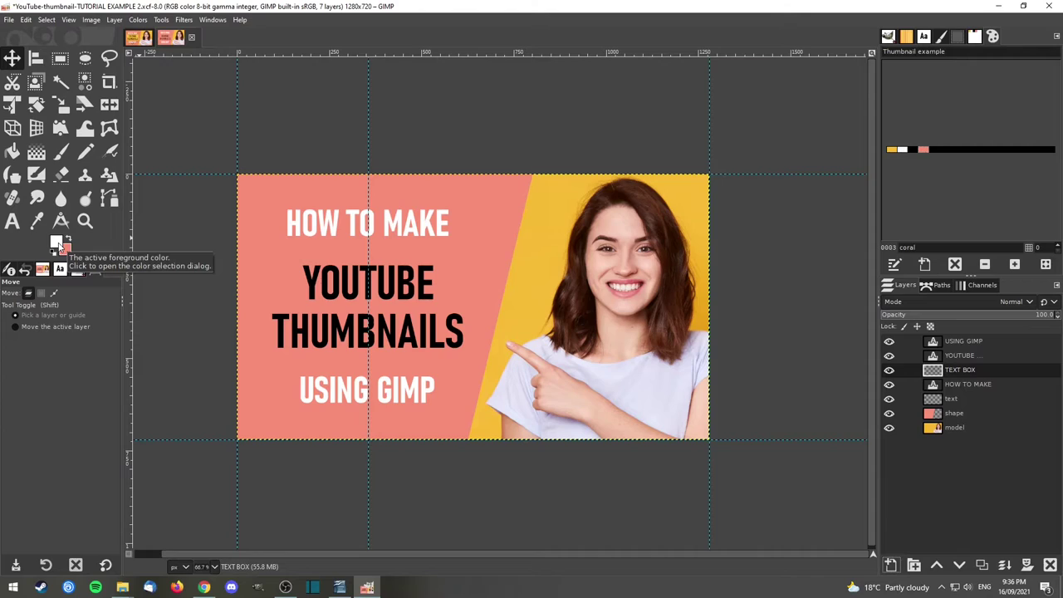
# Set the foreground colour to the palette's yellow with the Color Picker.
pyautogui.click(36, 220)
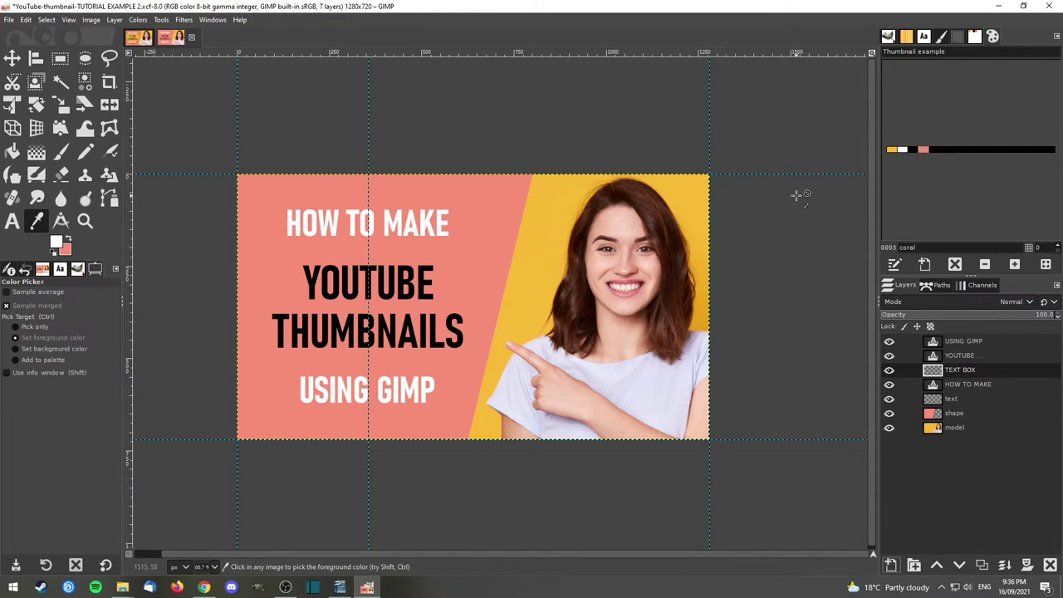
pyautogui.click(892, 151)
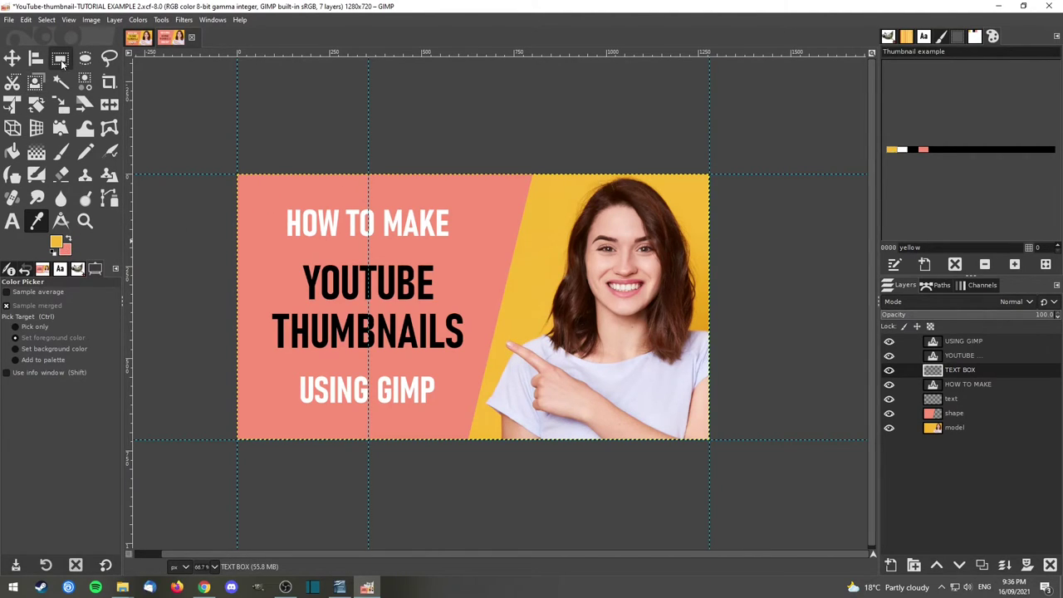
# Fill a 569×289 rectangle selection behind the YOUTUBE THUMBNAILS headline with yellow.
pyautogui.click(61, 62)
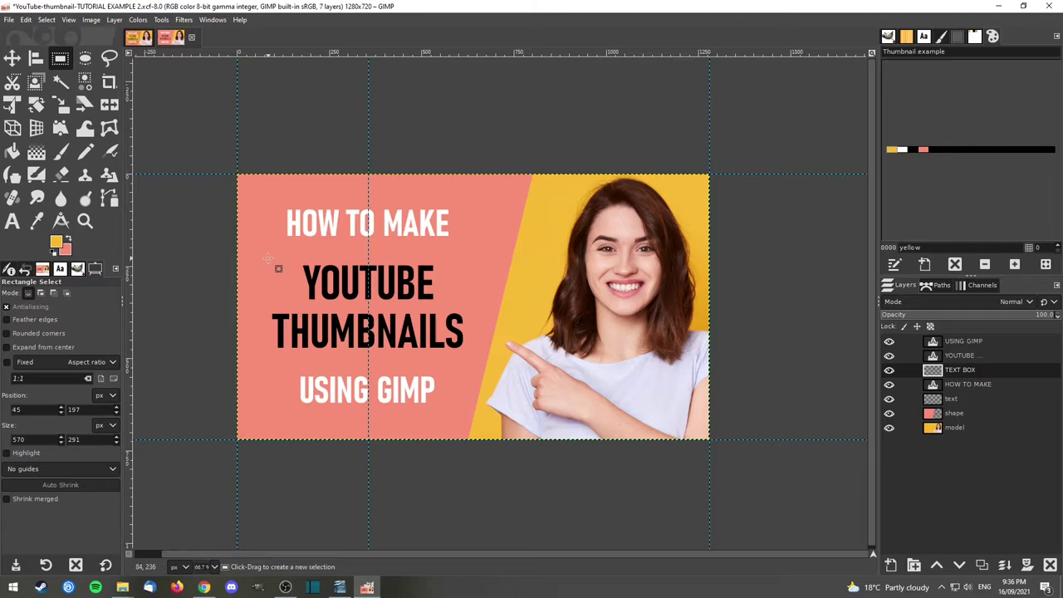
pyautogui.moveTo(267, 256); pyautogui.dragTo(473, 359)
pyautogui.moveTo(383, 353); pyautogui.dragTo(385, 353)
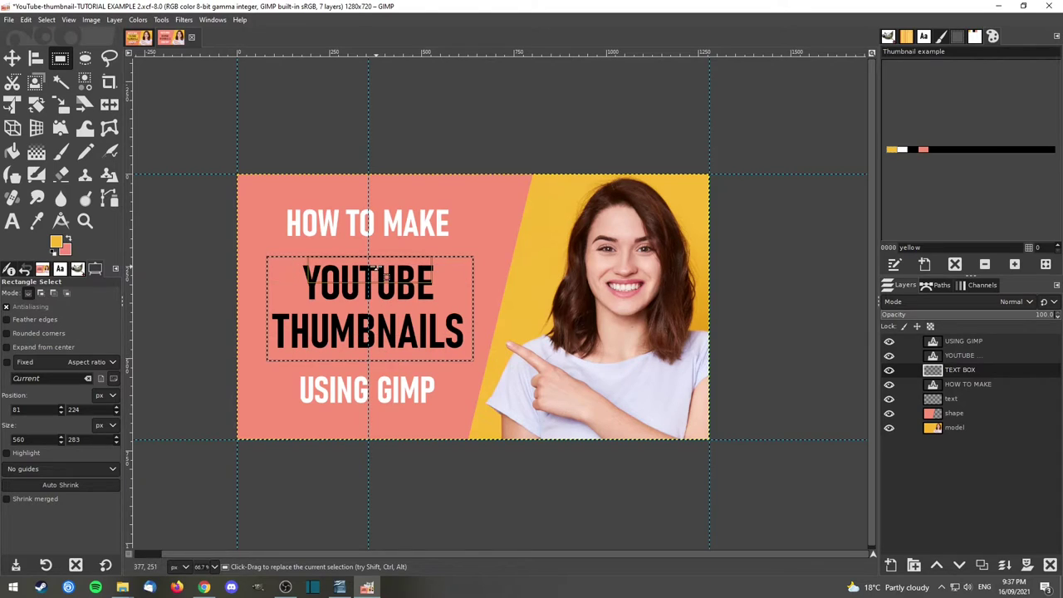
pyautogui.moveTo(379, 267); pyautogui.dragTo(382, 266)
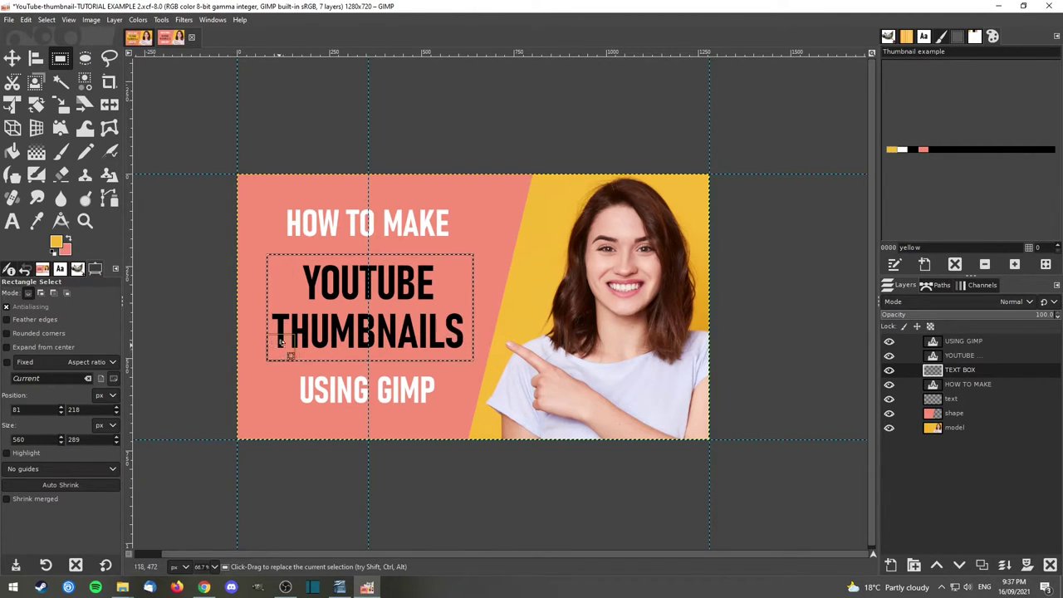
pyautogui.moveTo(277, 317); pyautogui.dragTo(274, 318)
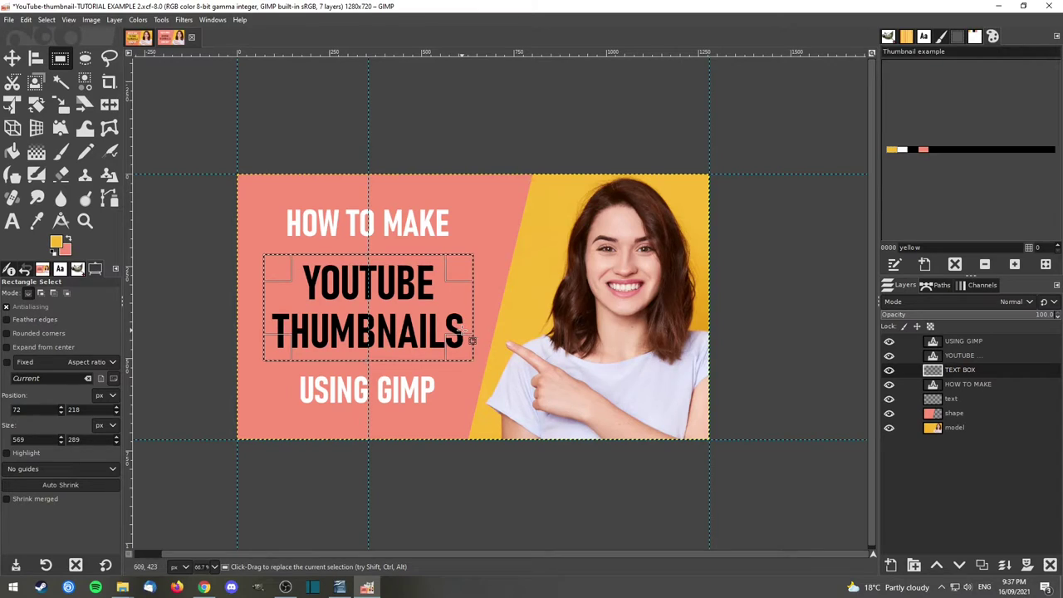
pyautogui.moveTo(57, 243); pyautogui.dragTo(280, 289)
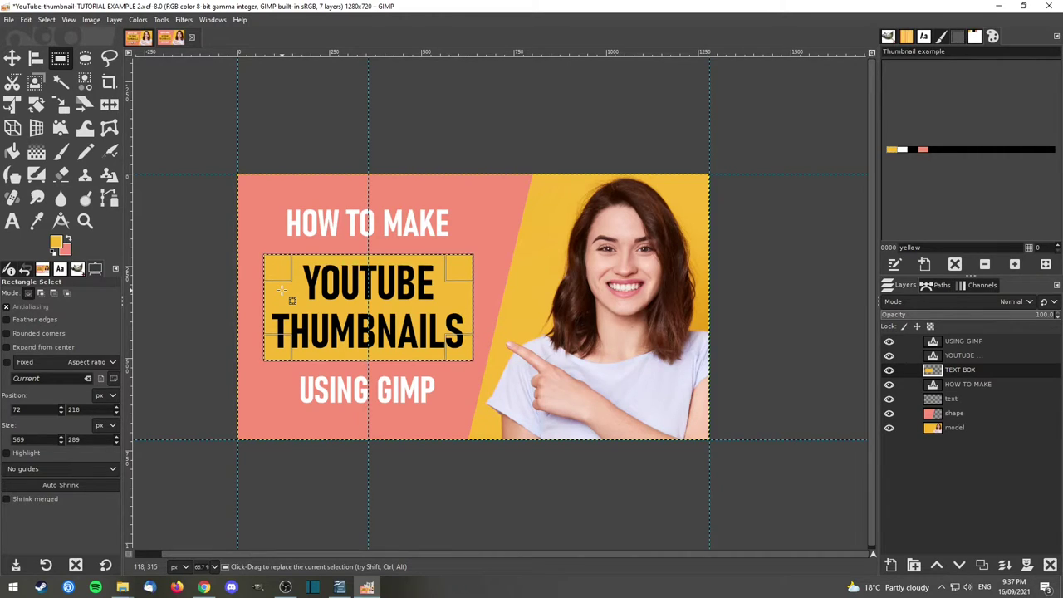
pyautogui.click(11, 58)
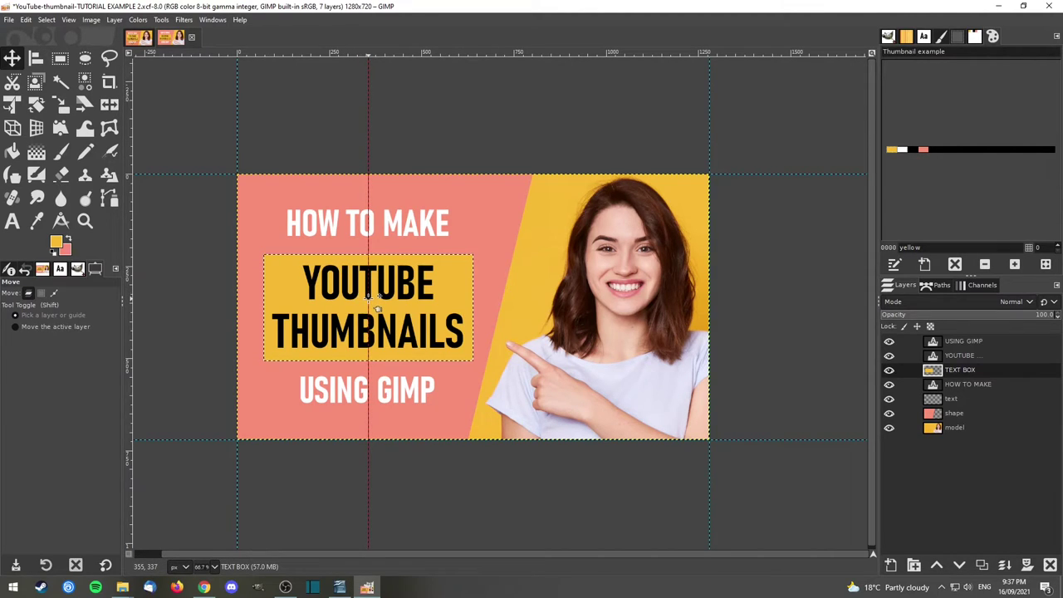
# Clear the selection and try aligning the text box against a canvas-sized layer.
pyautogui.click(46, 19)
pyautogui.click(58, 47)
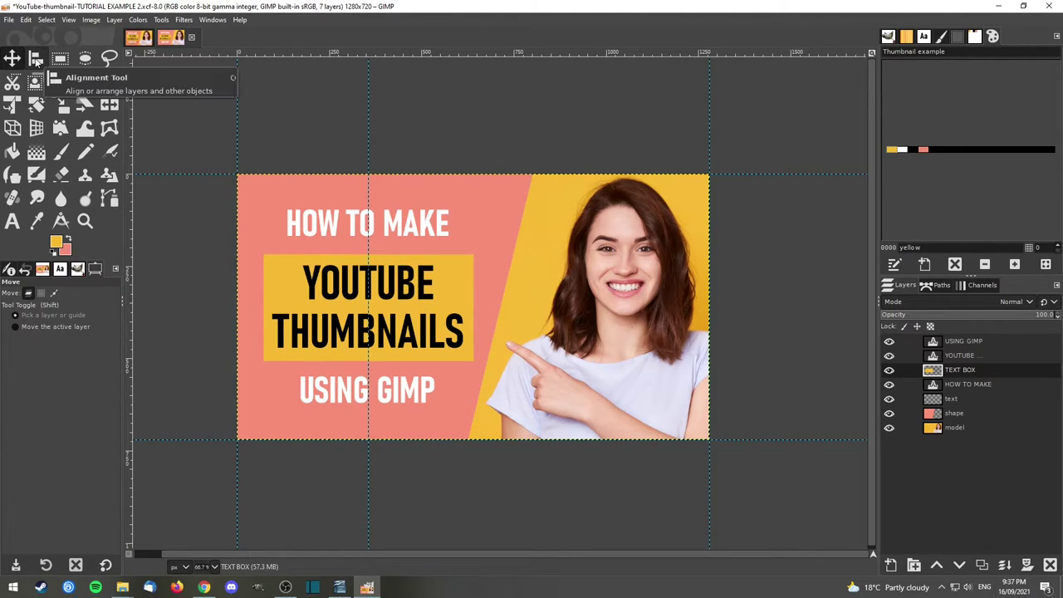
pyautogui.click(35, 58)
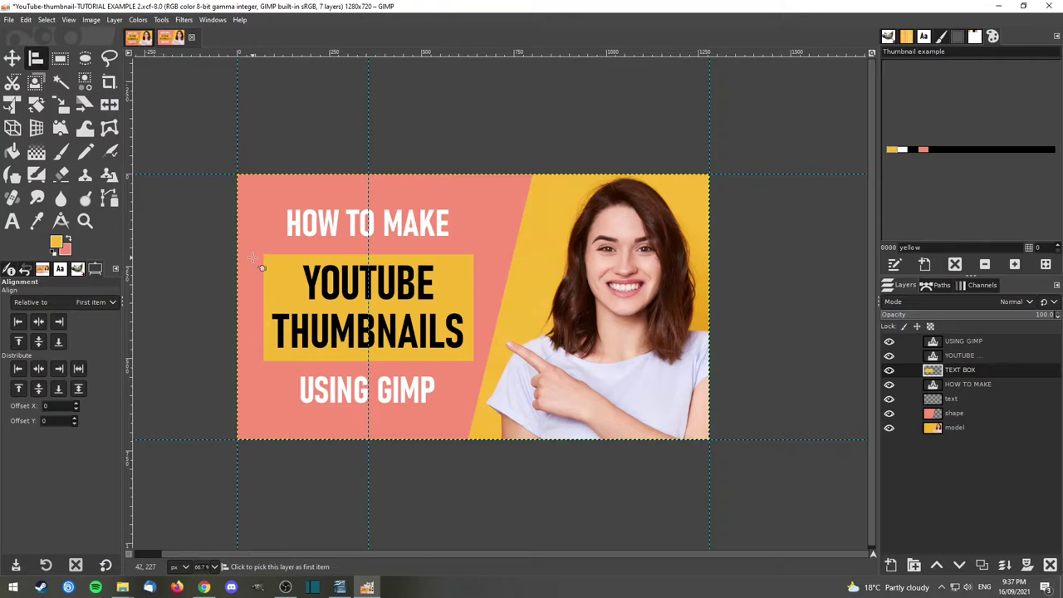
pyautogui.click(360, 291)
pyautogui.keyDown('shift'); pyautogui.click(274, 268); pyautogui.keyUp('shift')
# Select the whole canvas, then select none to remove the marching ants.
pyautogui.click(43, 20)
pyautogui.click(53, 35)
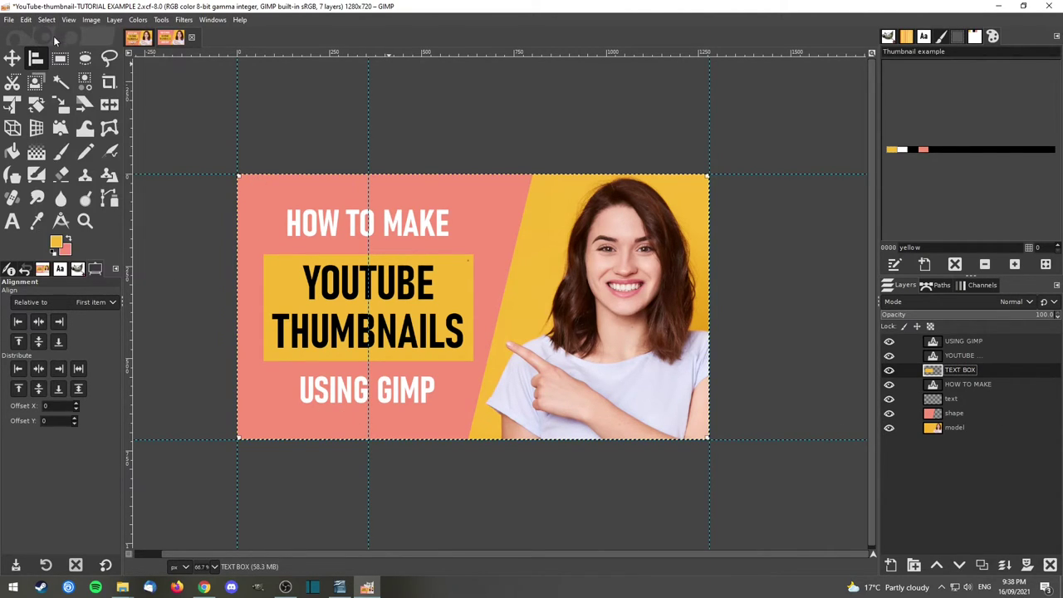
pyautogui.click(43, 20)
pyautogui.click(55, 47)
# Crop TEXT BOX to its content and centre it horizontally on the YOUTUBE THUMBNAILS text.
pyautogui.click(114, 19)
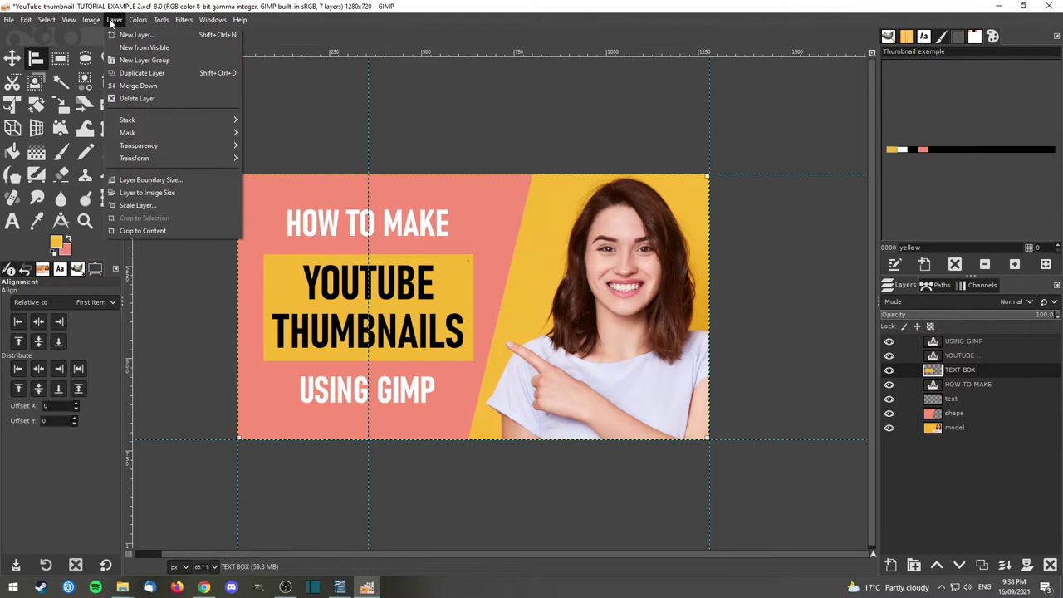
pyautogui.click(160, 231)
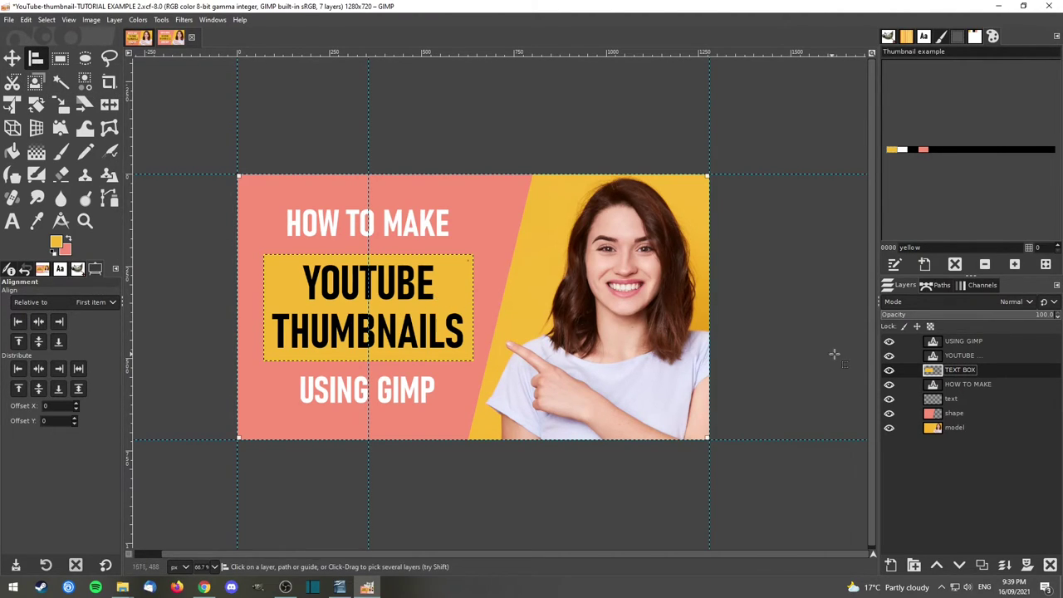
pyautogui.click(471, 282)
pyautogui.click(477, 270)
pyautogui.click(396, 287)
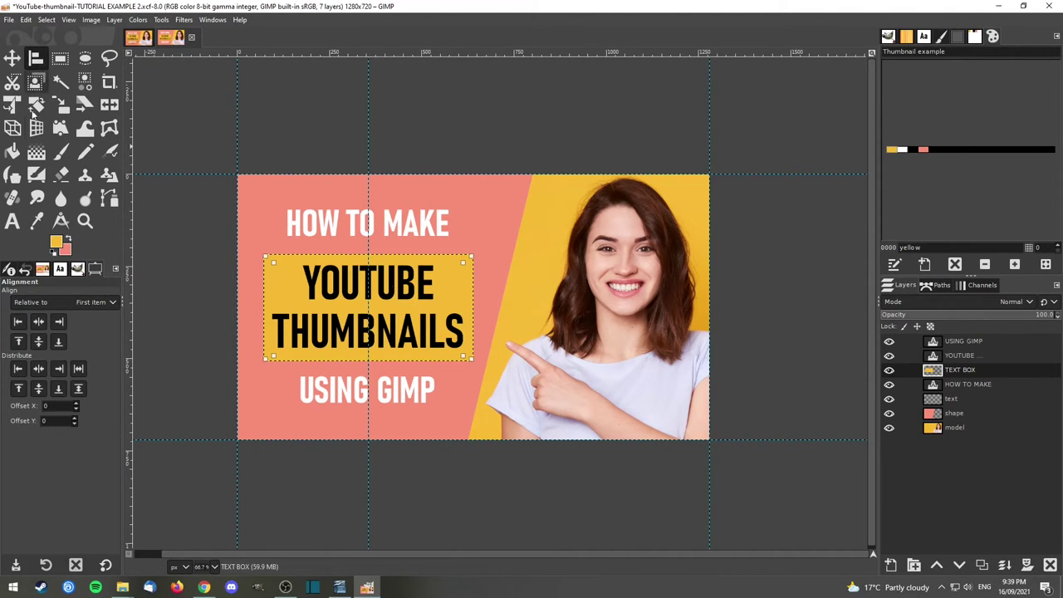
pyautogui.click(38, 341)
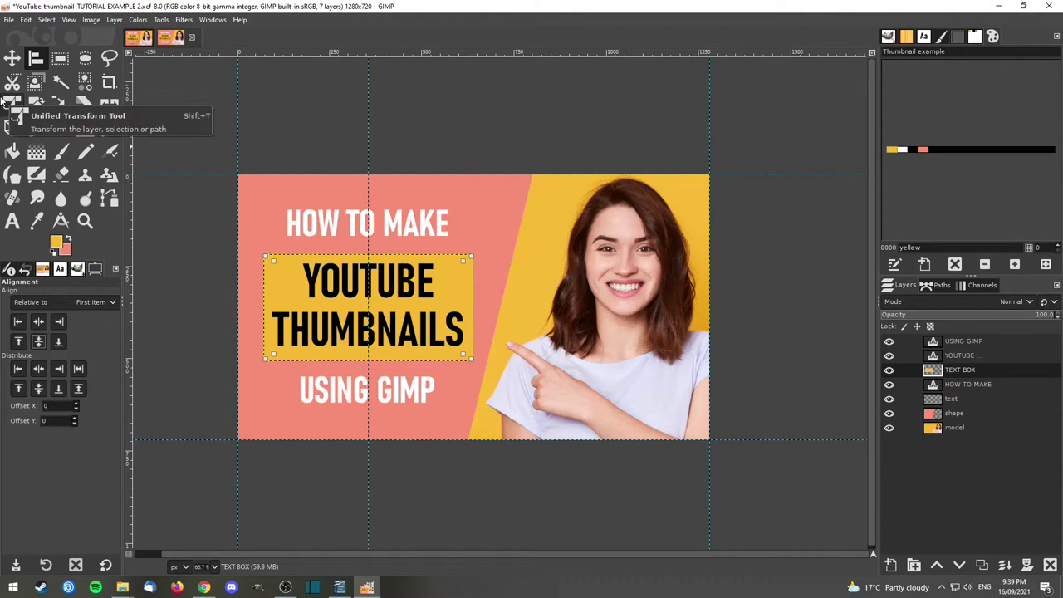
pyautogui.click(12, 59)
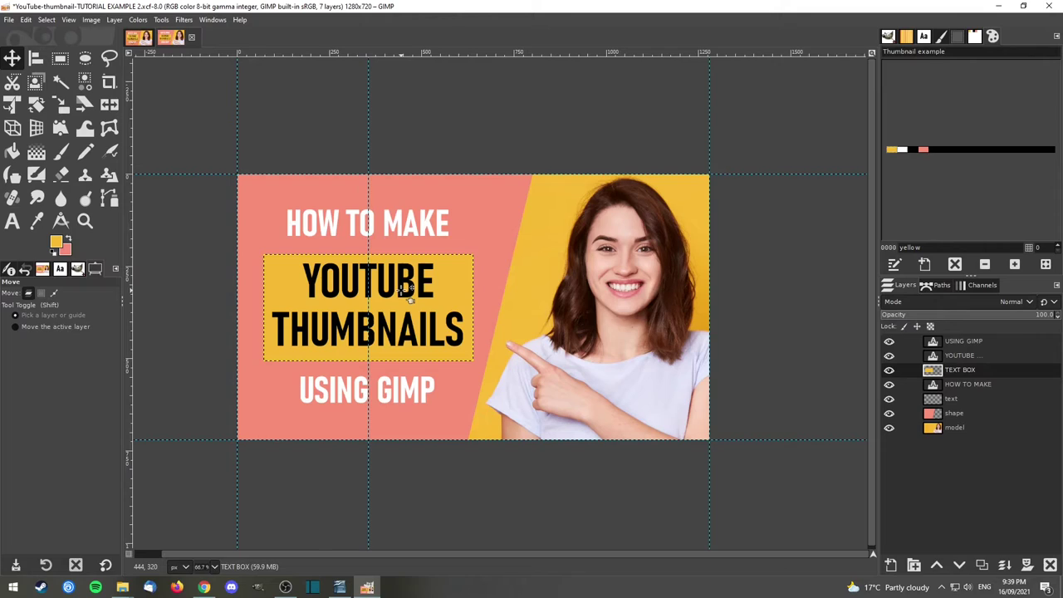
pyautogui.click(968, 356)
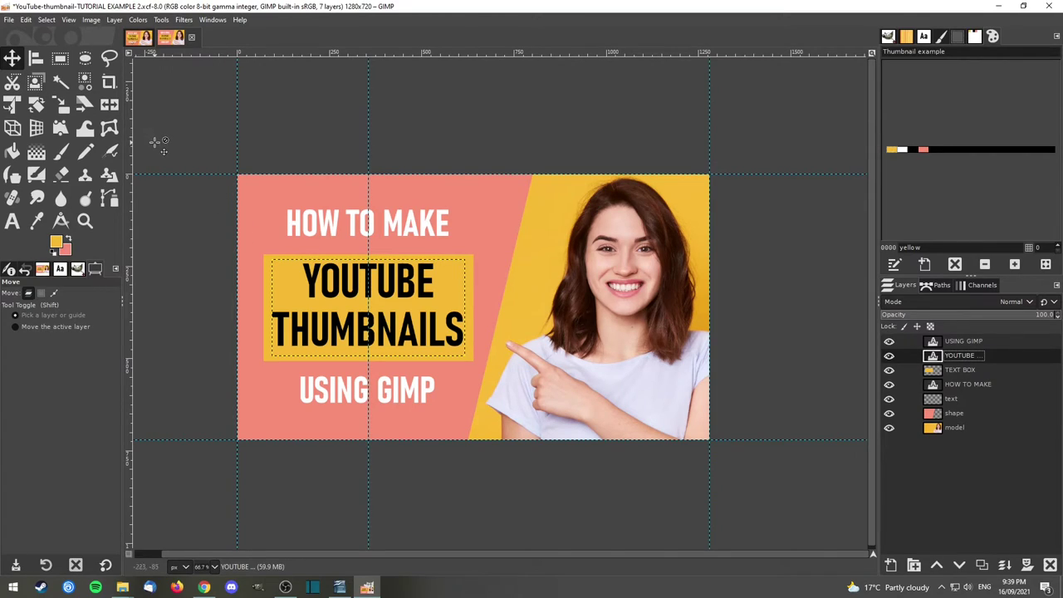
pyautogui.press('pagedown')
pyautogui.press('pagedown')
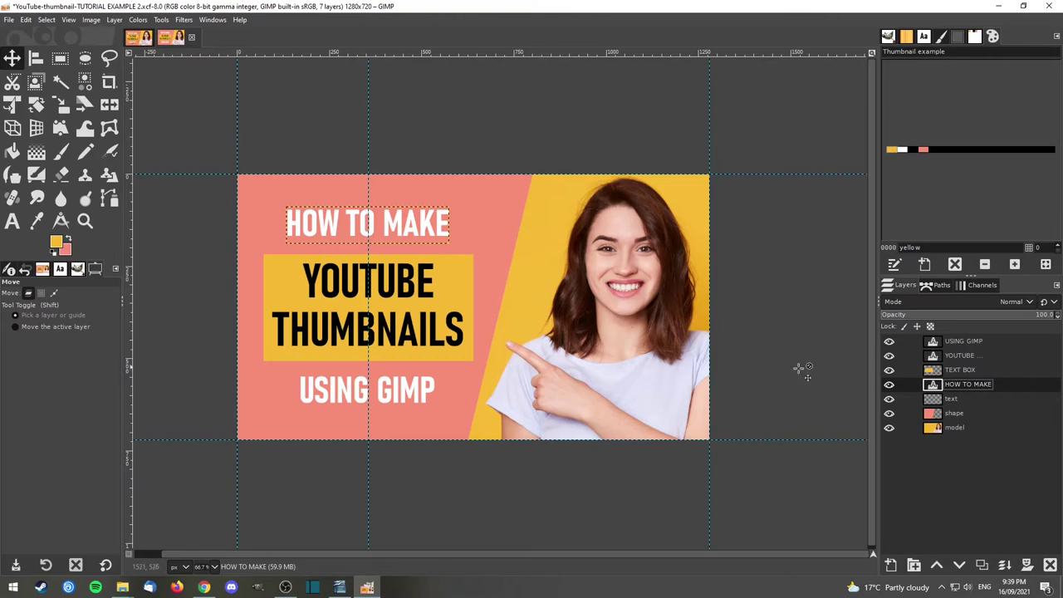
pyautogui.click(971, 357)
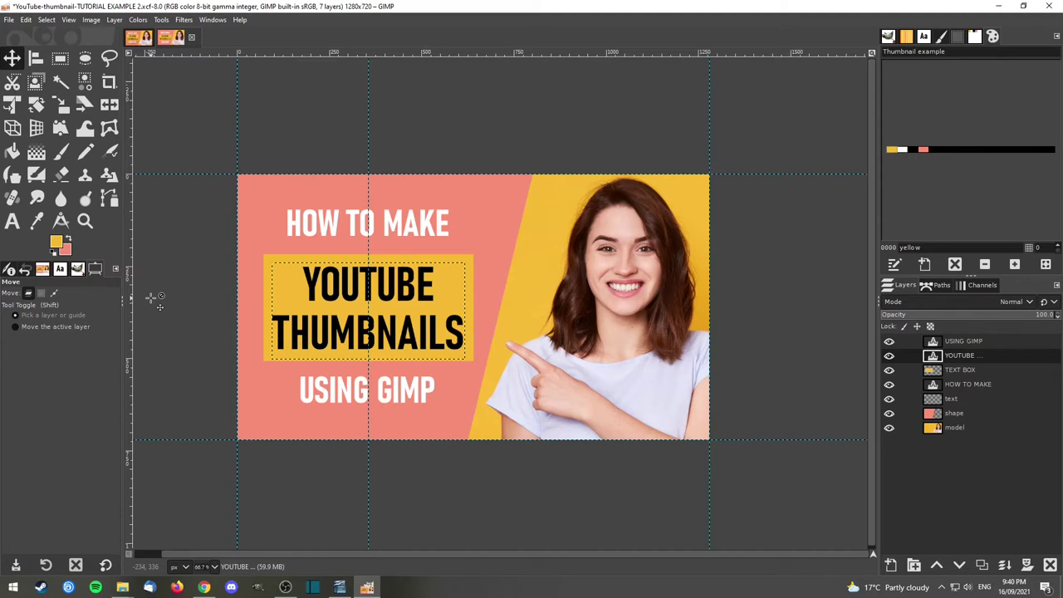
pyautogui.click(48, 21)
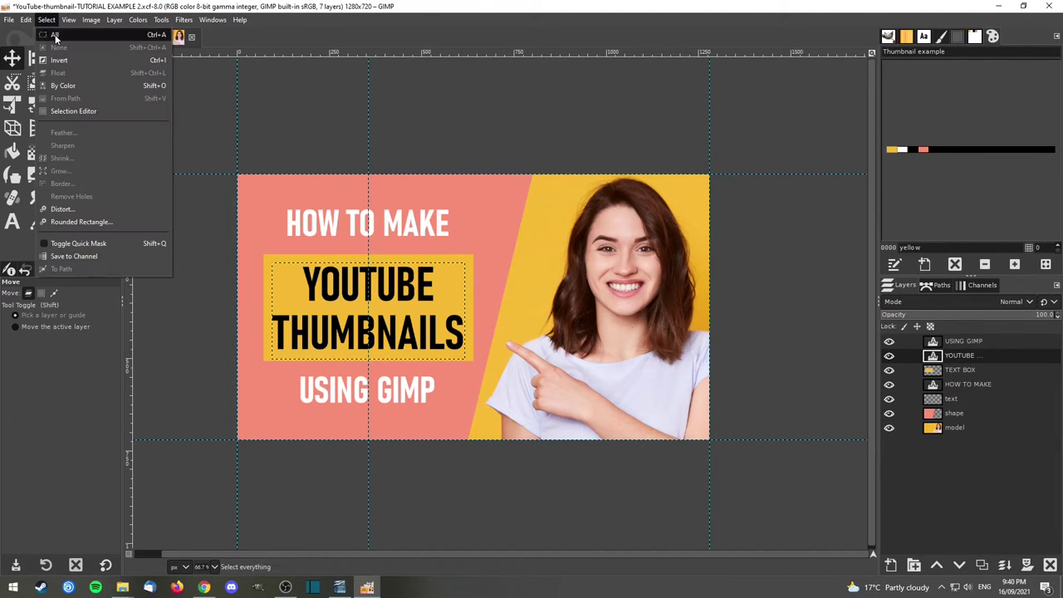
pyautogui.click(957, 430)
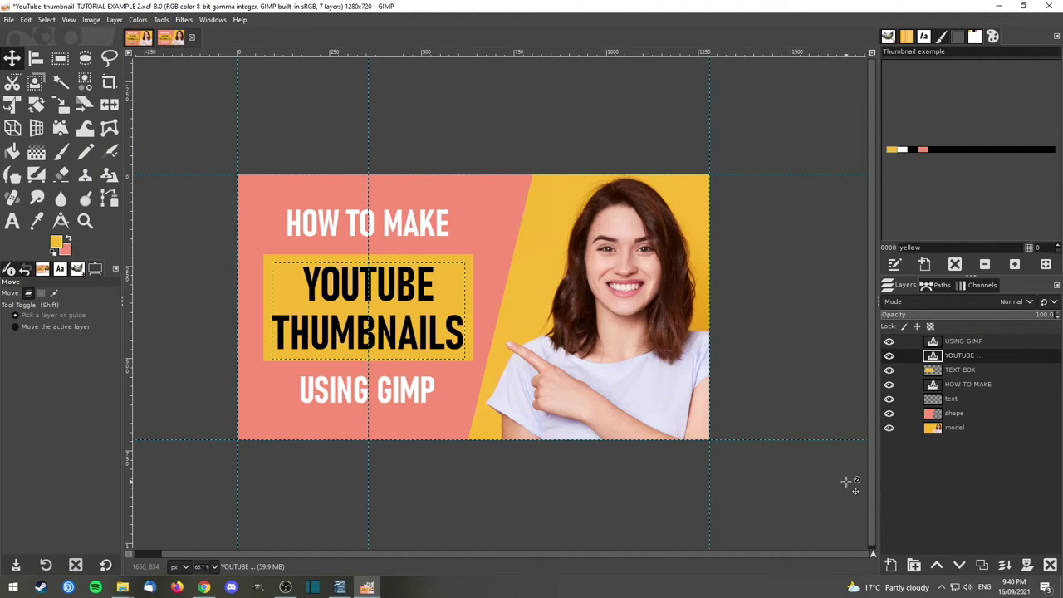
pyautogui.click(955, 427)
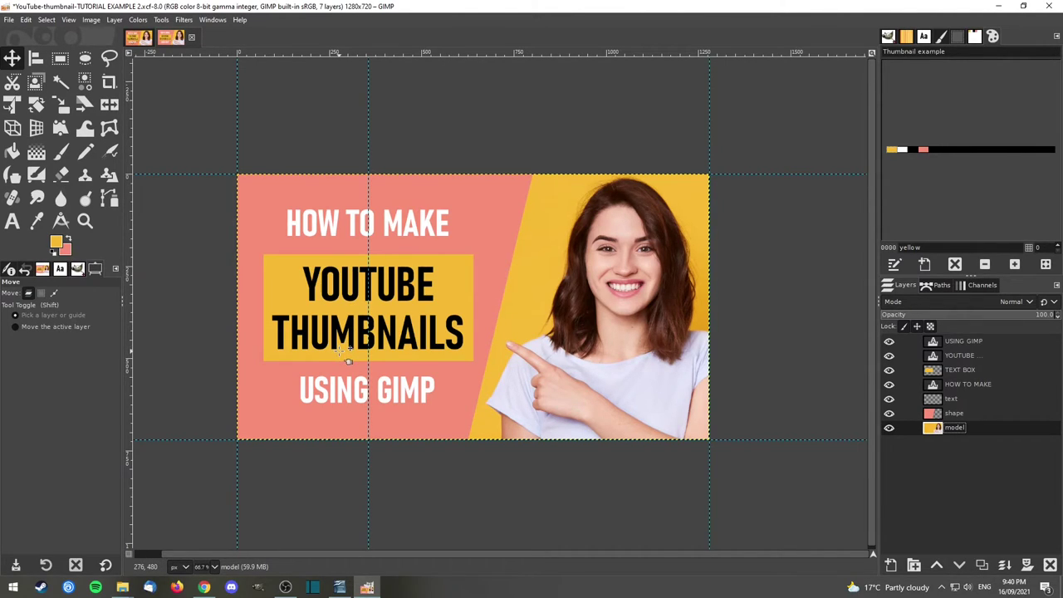
# Link the TEXT BOX and YOUTUBE layers with the chain column.
pyautogui.click(36, 58)
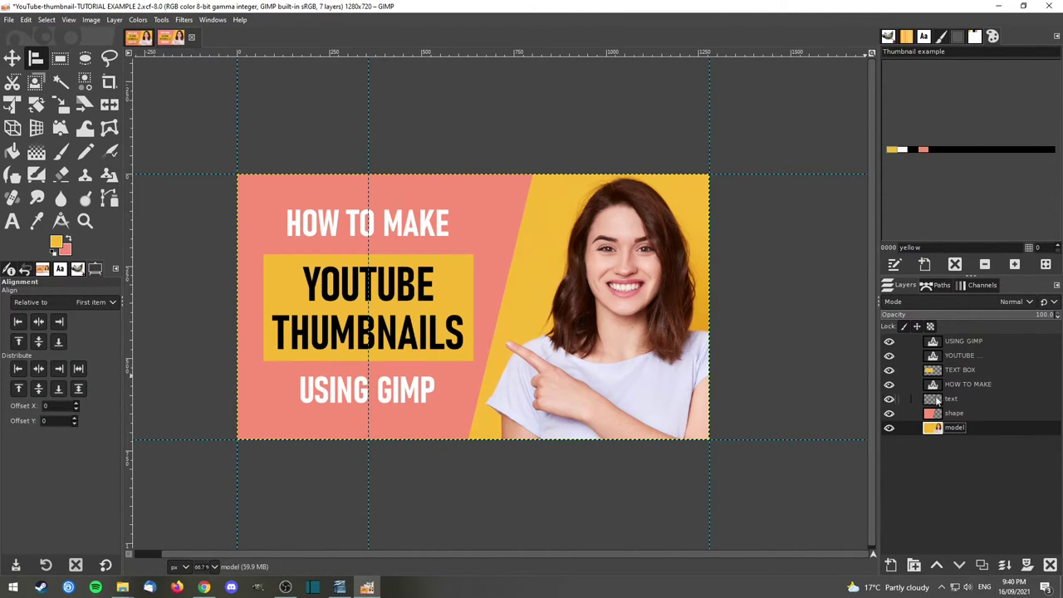
pyautogui.click(963, 370)
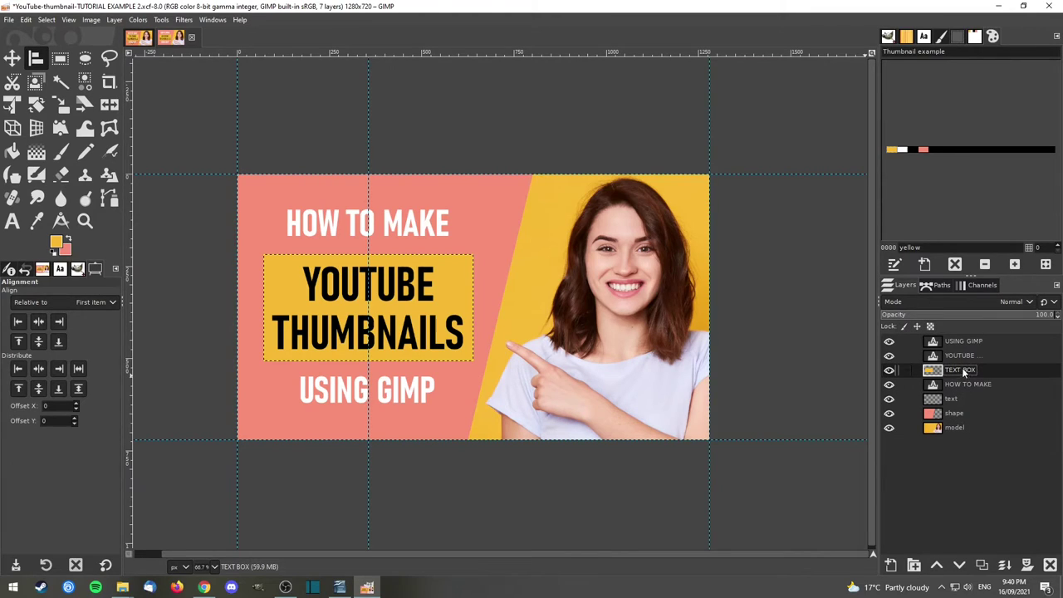
pyautogui.click(904, 370)
pyautogui.click(905, 356)
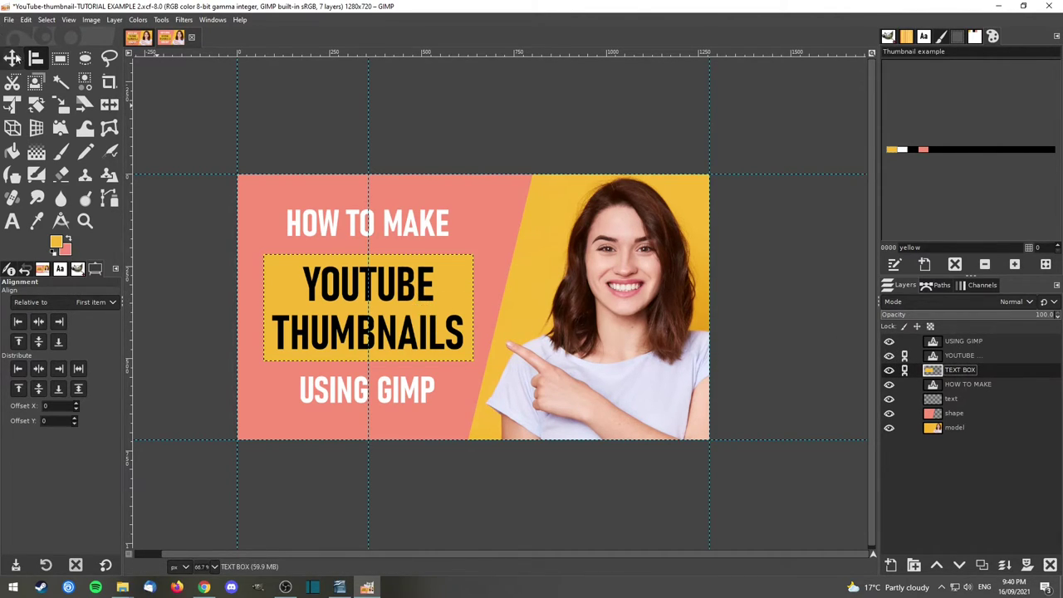
# Centre HOW TO MAKE and USING GIMP horizontally on the yellow text box.
pyautogui.click(452, 274)
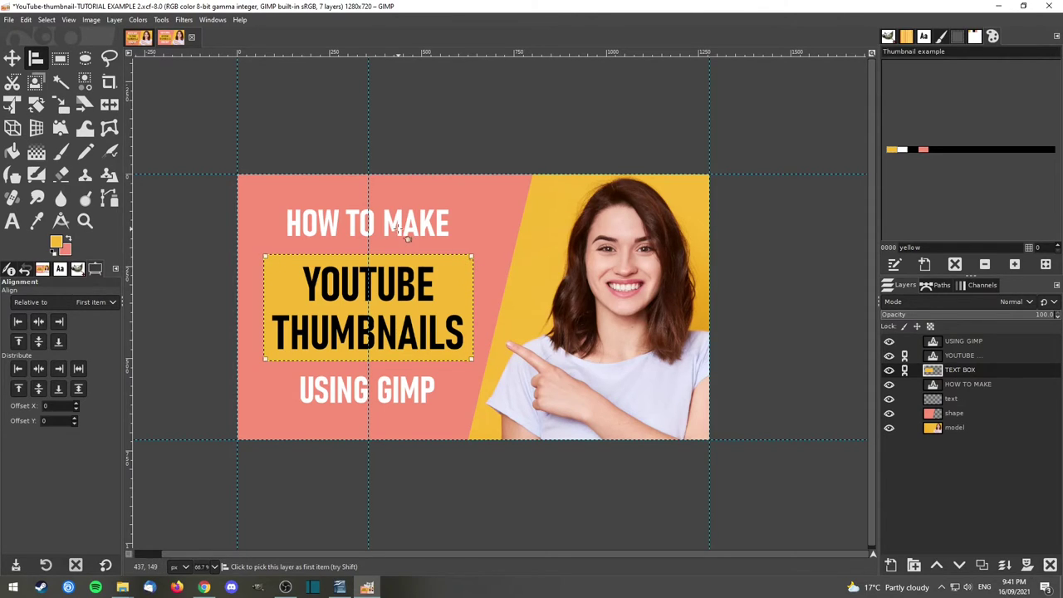
pyautogui.press('shift')
pyautogui.keyDown('shift'); pyautogui.click(403, 393); pyautogui.keyUp('shift')
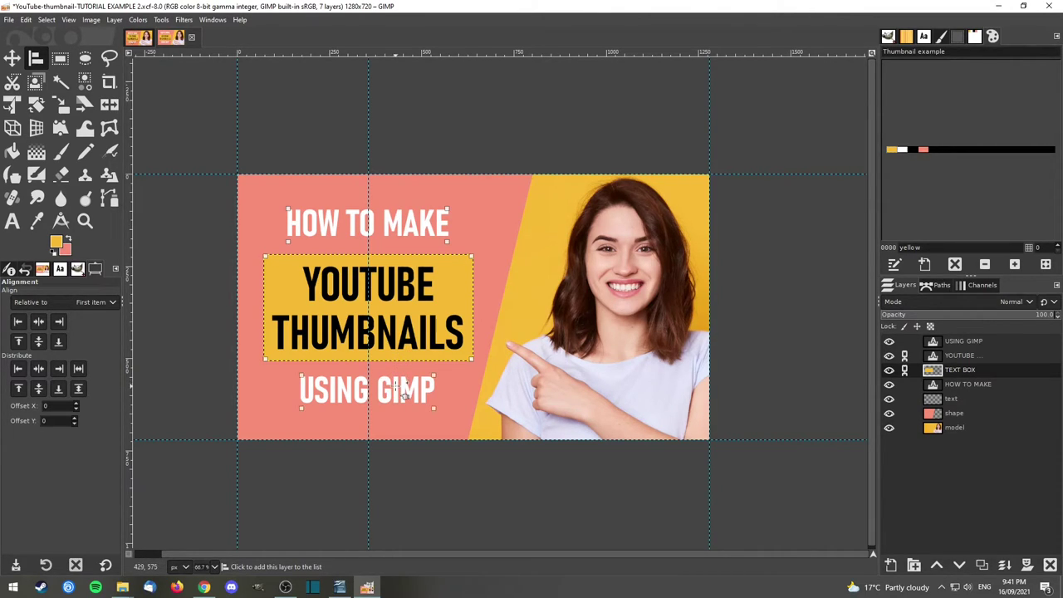
pyautogui.click(39, 322)
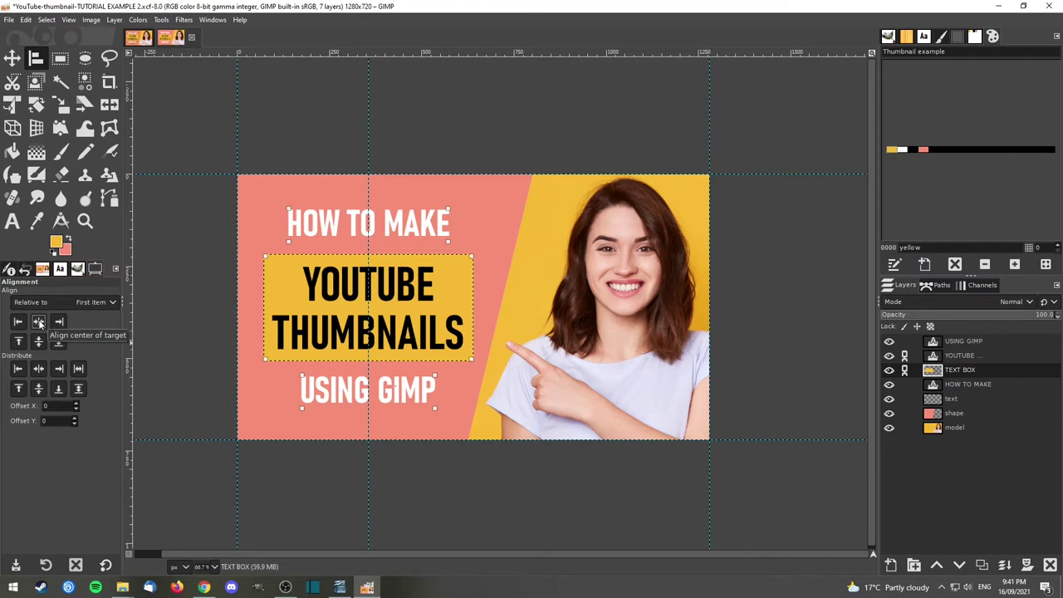
pyautogui.click(12, 57)
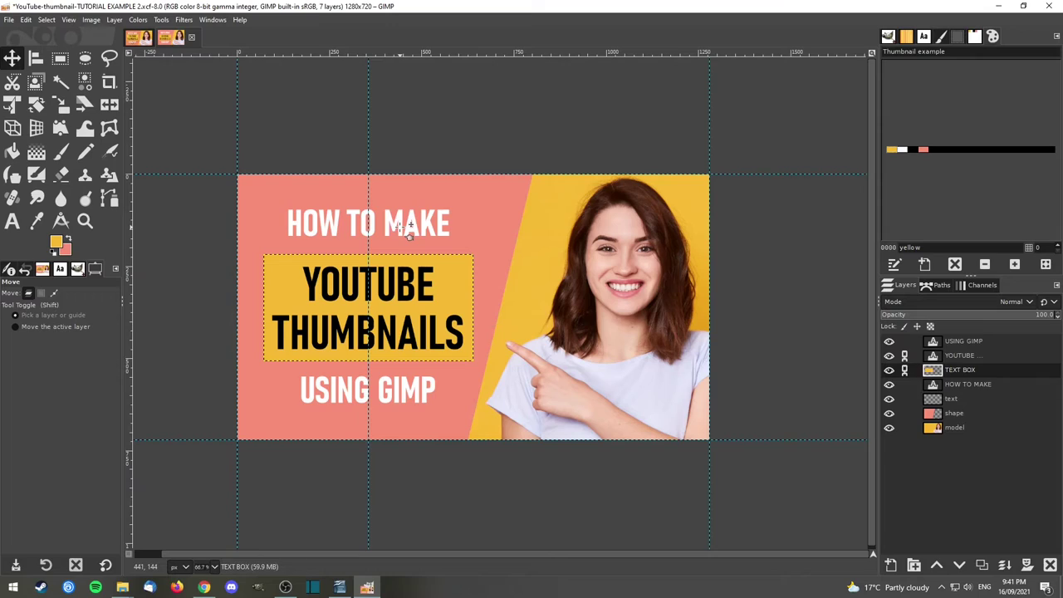
# Move HOW TO MAKE to the top of the layer stack and nudge it down slightly.
pyautogui.click(963, 353)
pyautogui.click(969, 384)
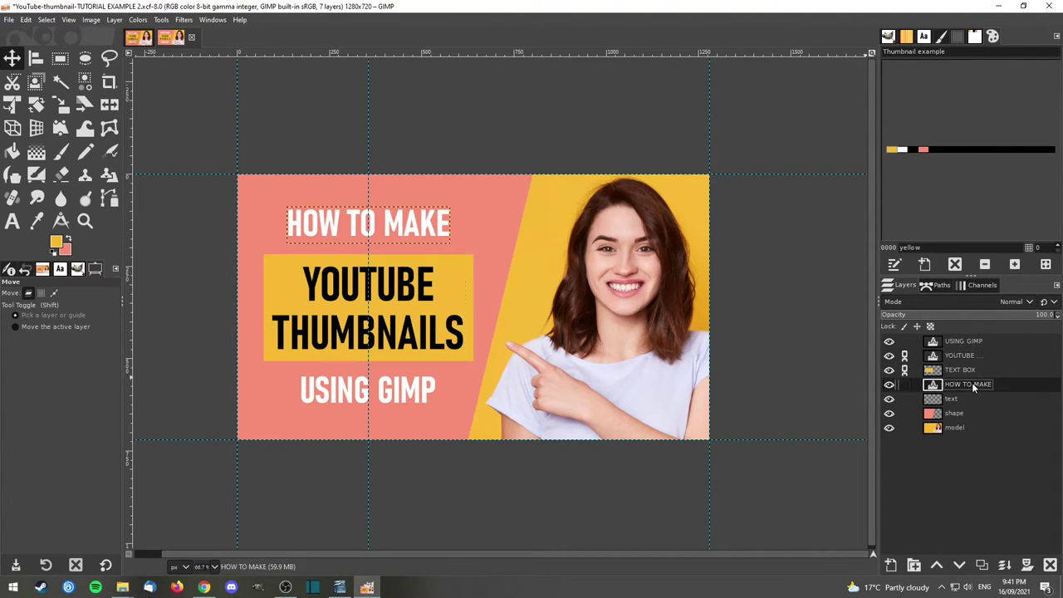
pyautogui.moveTo(980, 382); pyautogui.dragTo(978, 342)
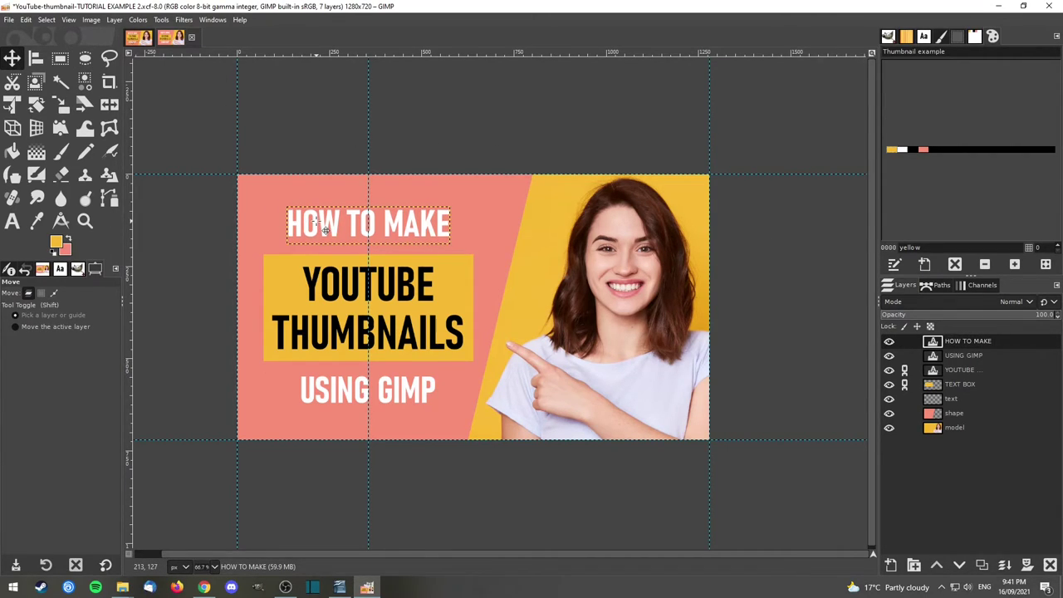
pyautogui.press('Down')
pyautogui.press('Down')
pyautogui.press('Down')
pyautogui.press('Down')
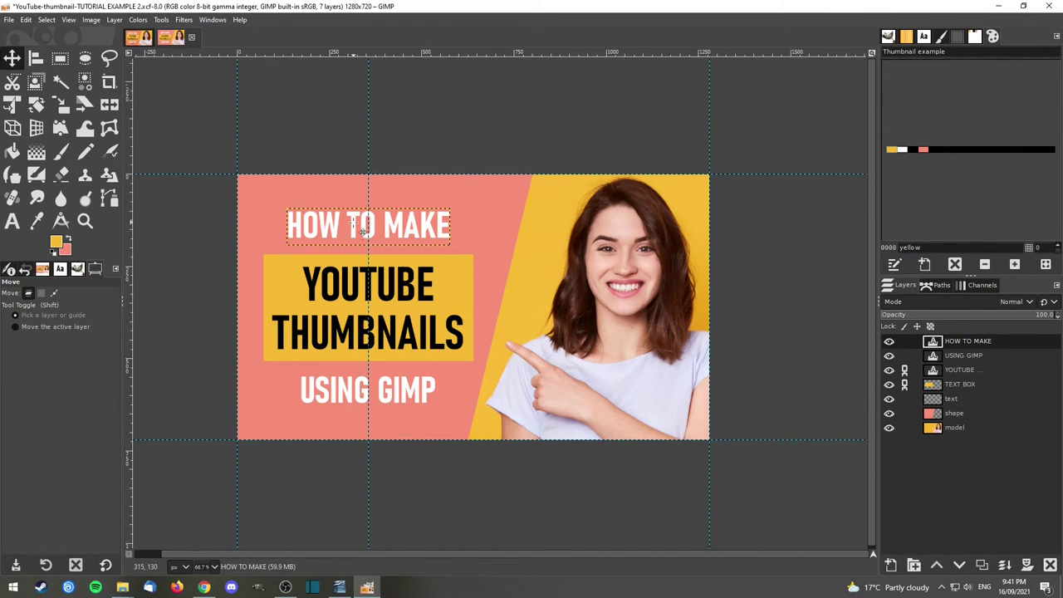
# Open the Long Shadow filter on HOW TO MAKE with a black shadow colour.
pyautogui.click(185, 20)
pyautogui.moveTo(240, 135)
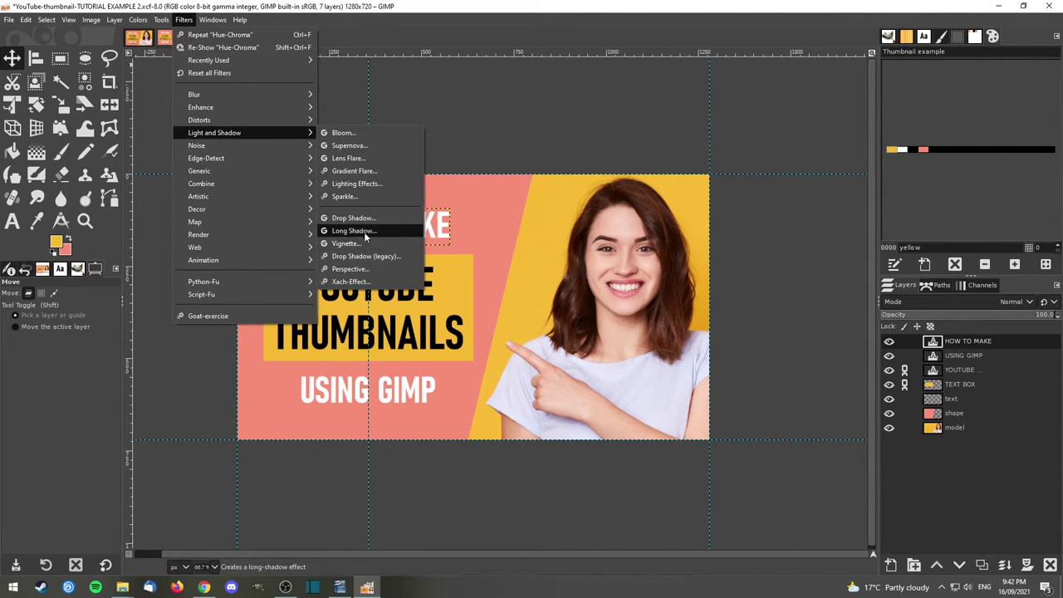
pyautogui.click(359, 230)
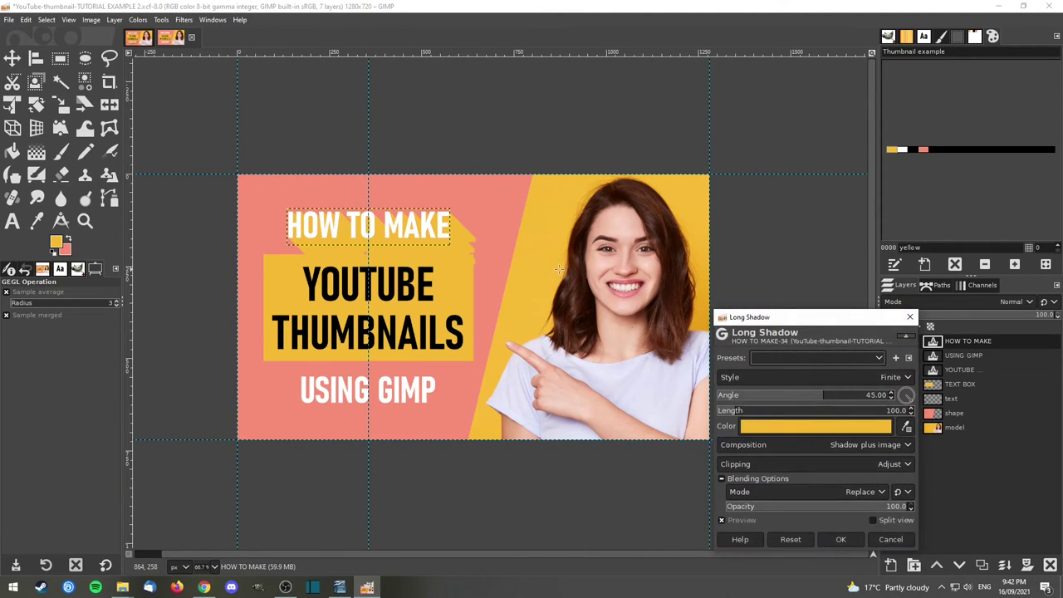
pyautogui.click(820, 427)
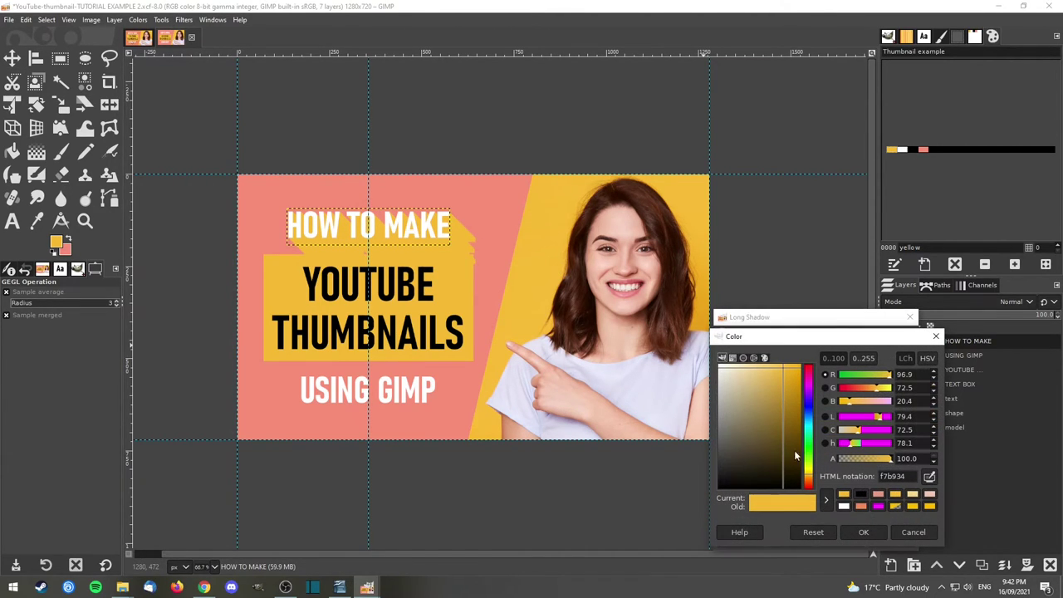
pyautogui.moveTo(740, 473); pyautogui.dragTo(712, 498)
pyautogui.click(864, 531)
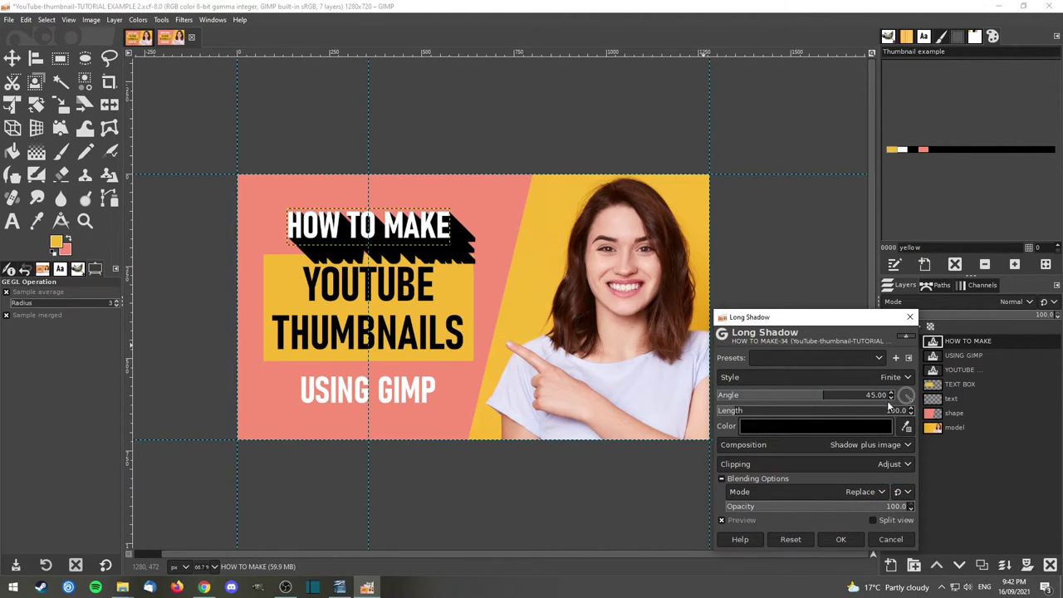
# Apply a Fading (fixed length) long shadow with Length 30 and Opacity 50.
pyautogui.click(908, 378)
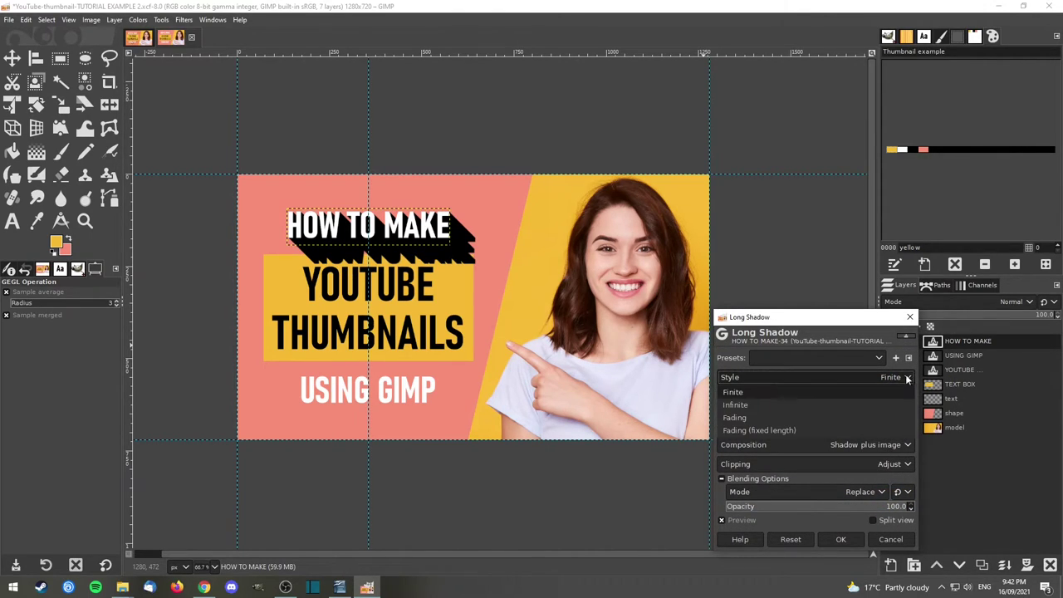
pyautogui.click(779, 430)
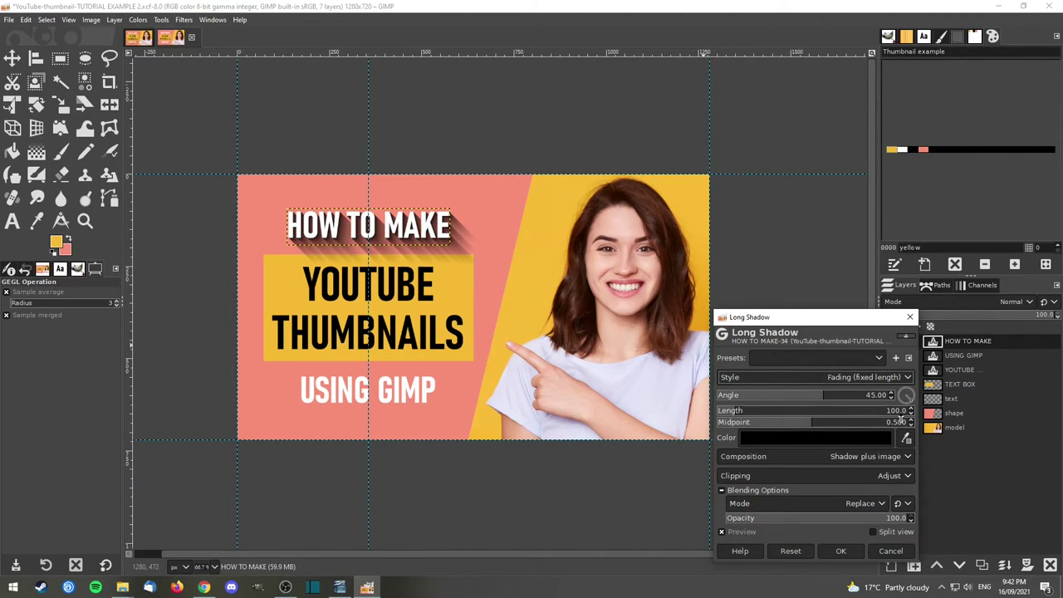
pyautogui.click(903, 411)
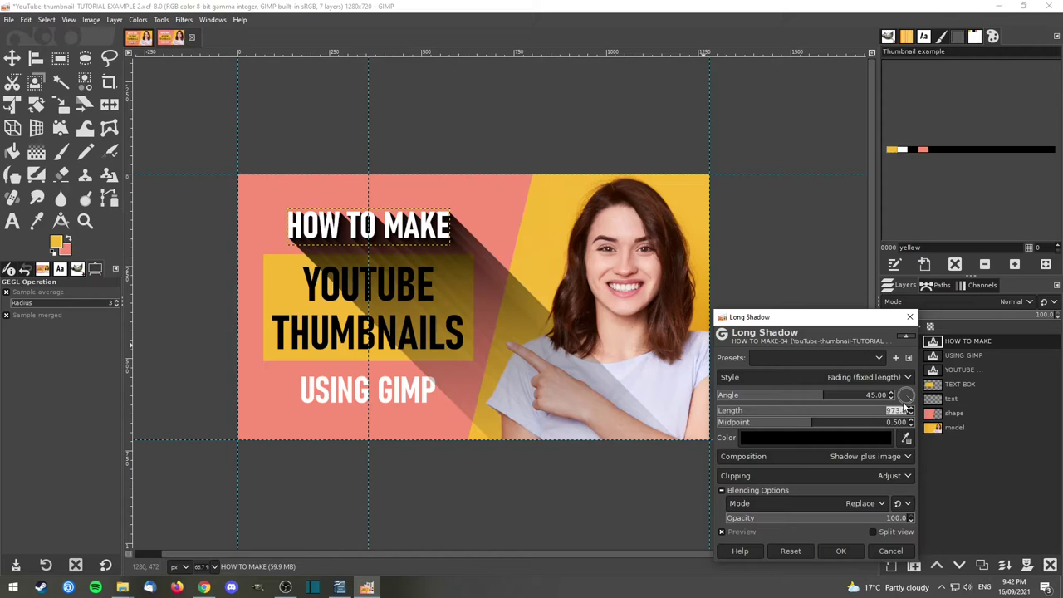
pyautogui.click(905, 407)
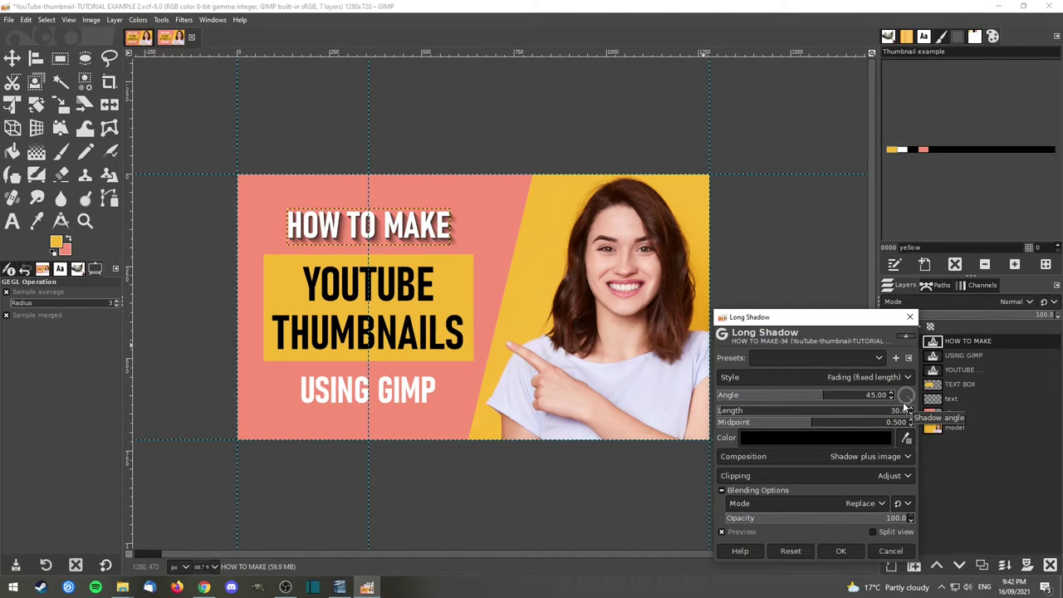
pyautogui.click(901, 517)
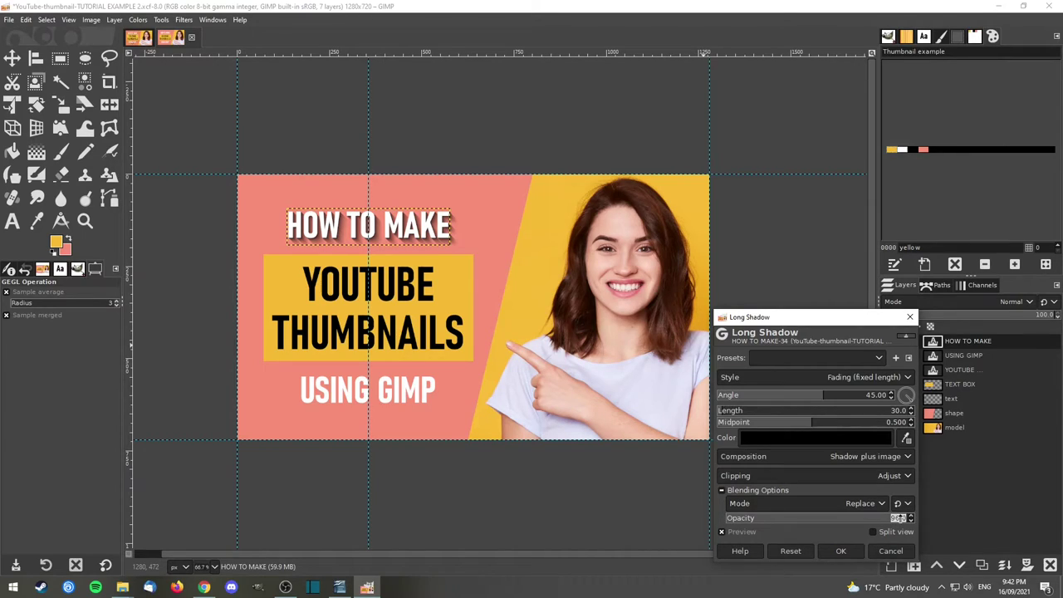
pyautogui.write('50')
pyautogui.press('Return')
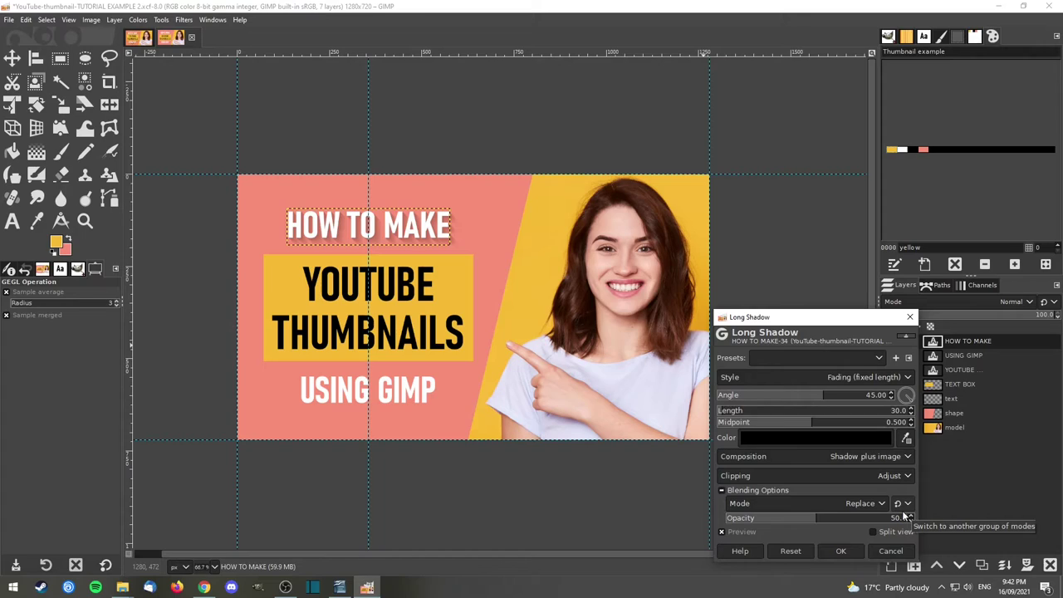
pyautogui.click(840, 551)
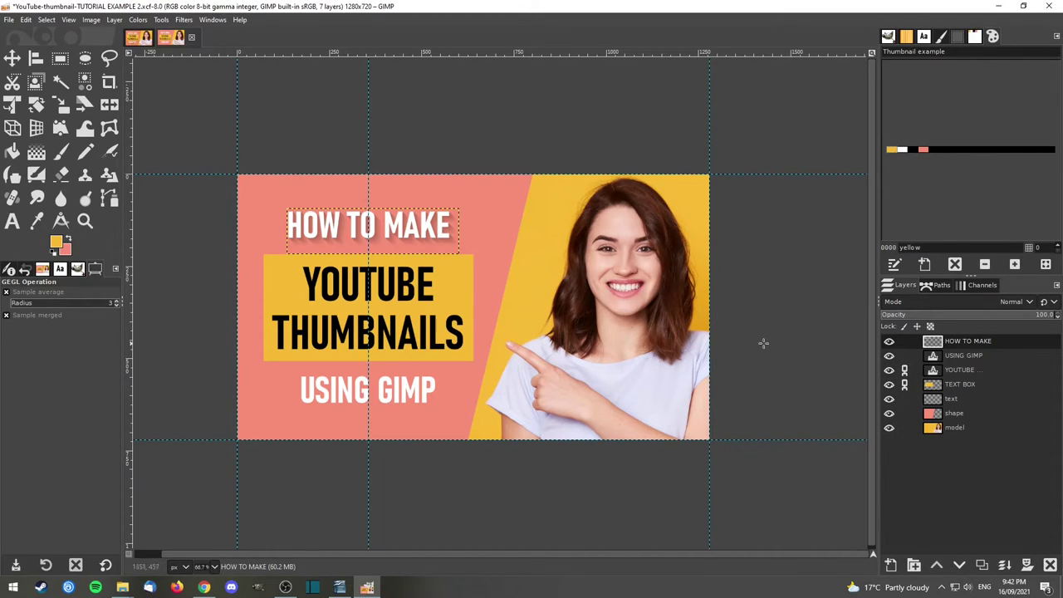
# Repeat the Long Shadow filter on the USING GIMP layer.
pyautogui.click(971, 355)
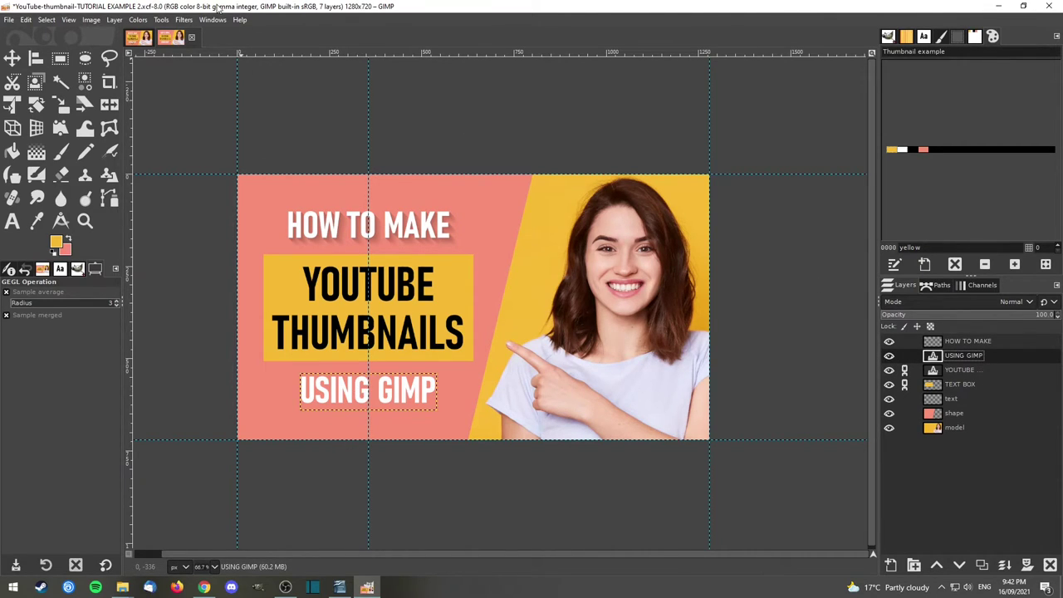
pyautogui.click(184, 20)
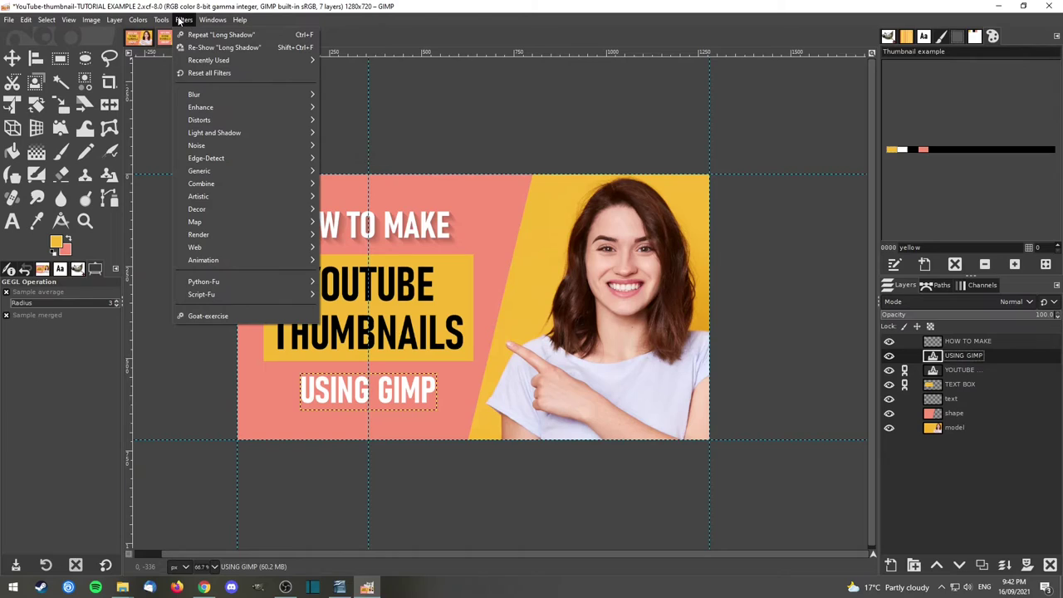
pyautogui.click(206, 33)
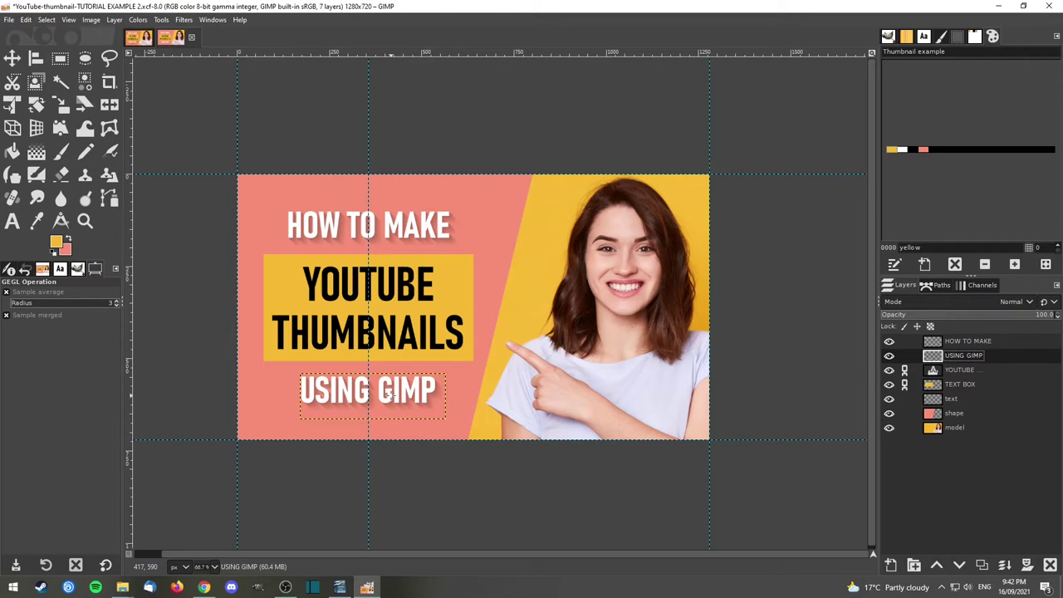
# Repeat the Long Shadow filter on the TEXT BOX layer.
pyautogui.click(968, 384)
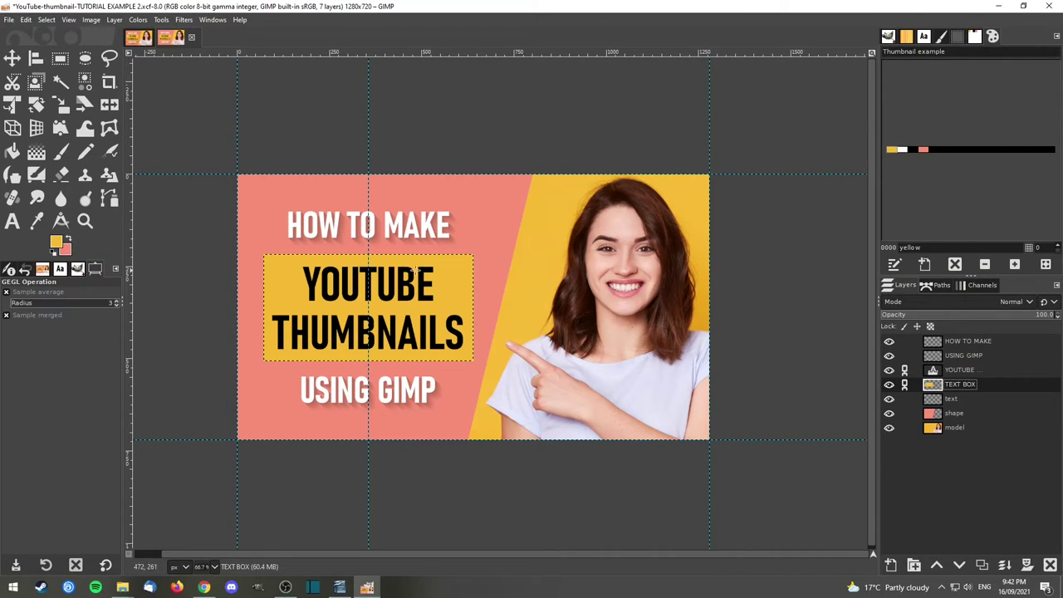
pyautogui.click(184, 20)
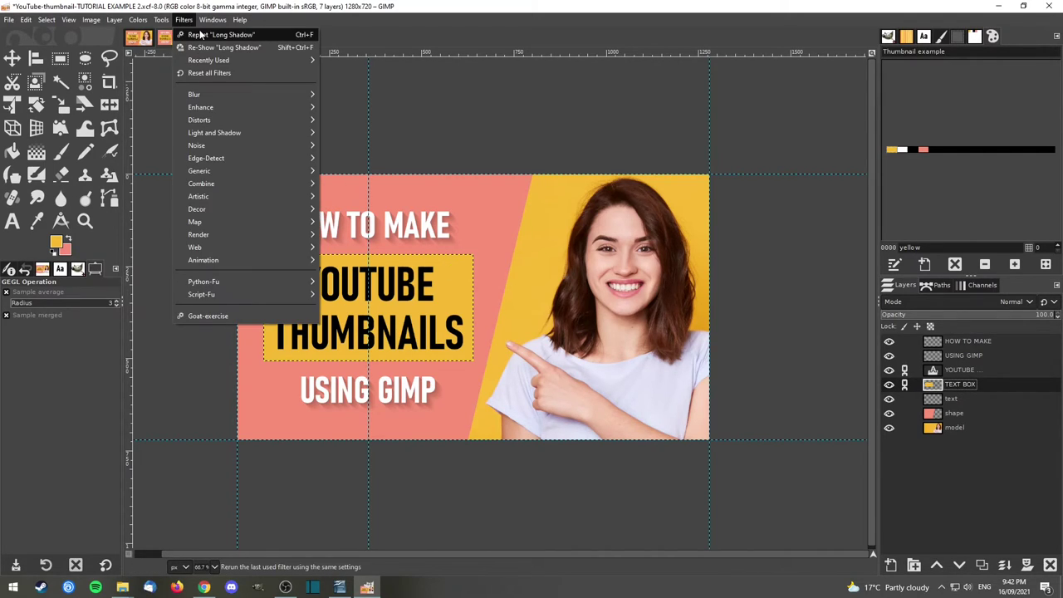
pyautogui.click(201, 37)
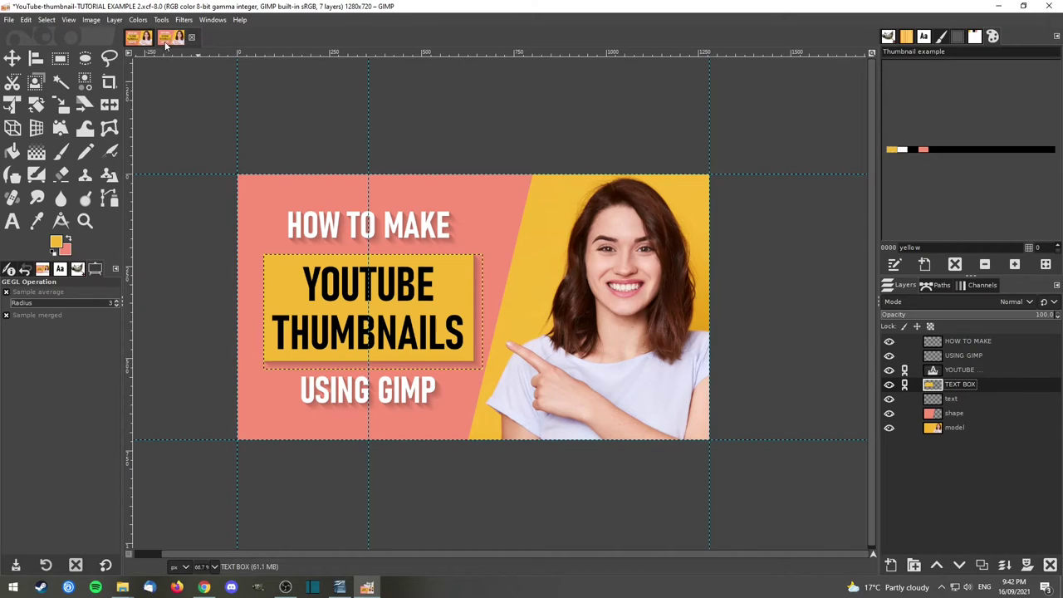
pyautogui.click(12, 58)
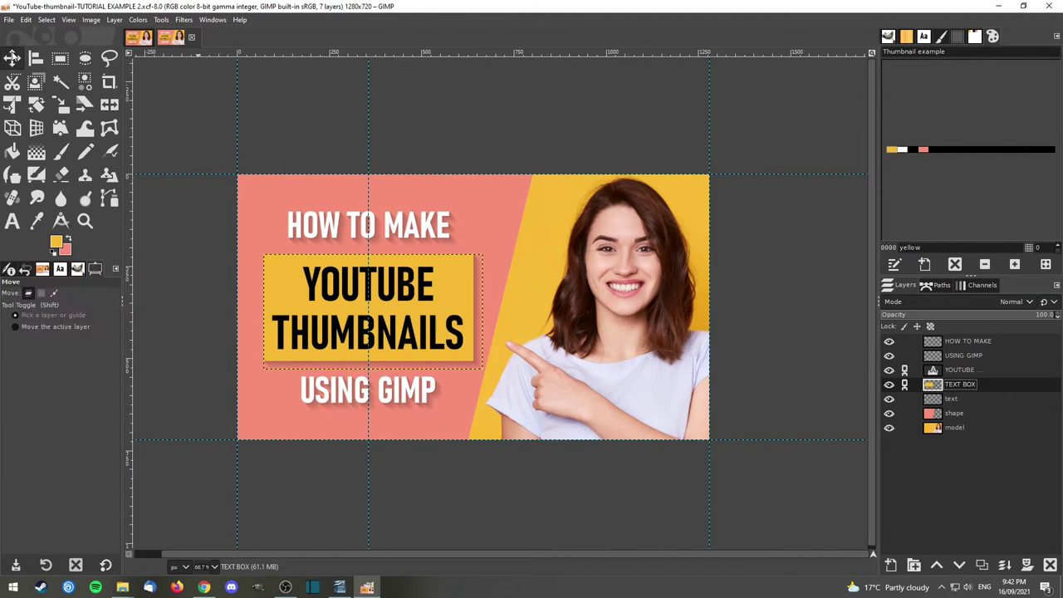
pyautogui.click(946, 427)
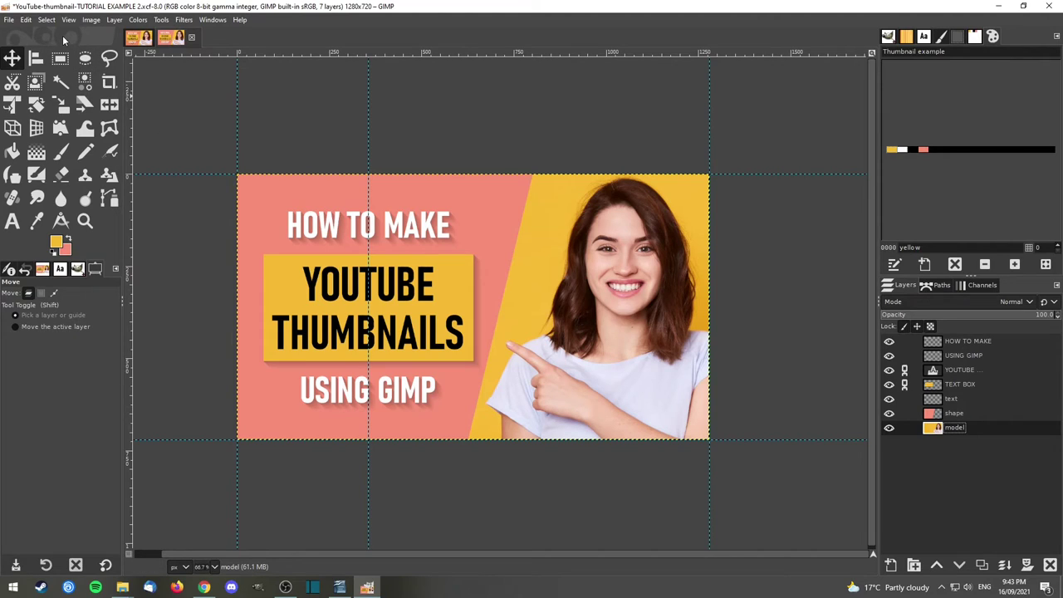
# Add a new layer named 'WILBUR' above HOW TO MAKE.
pyautogui.click(77, 270)
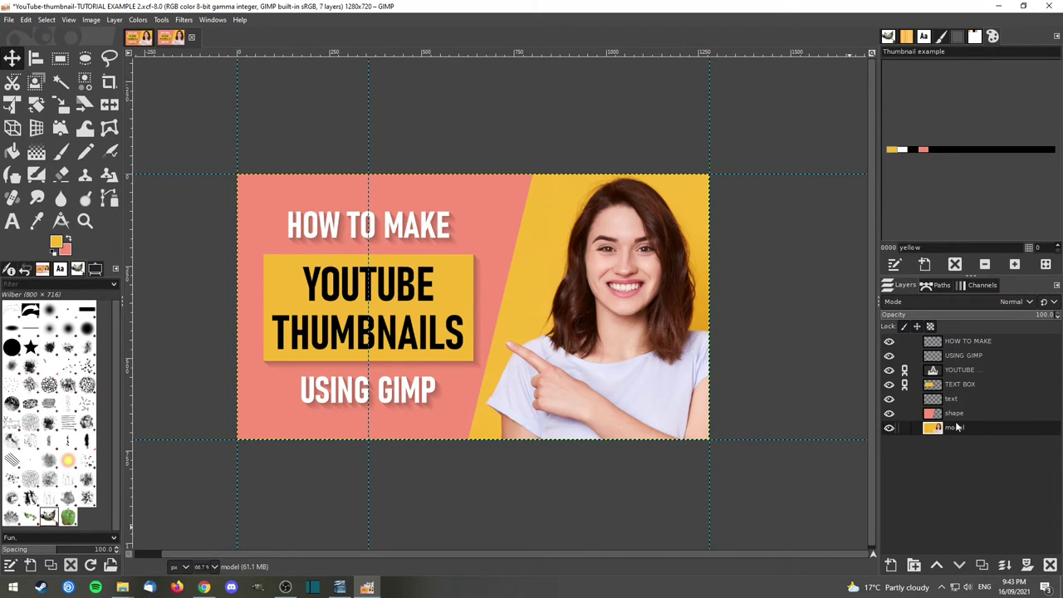
pyautogui.click(957, 340)
pyautogui.click(893, 563)
pyautogui.write('WILBUR')
pyautogui.press('Return')
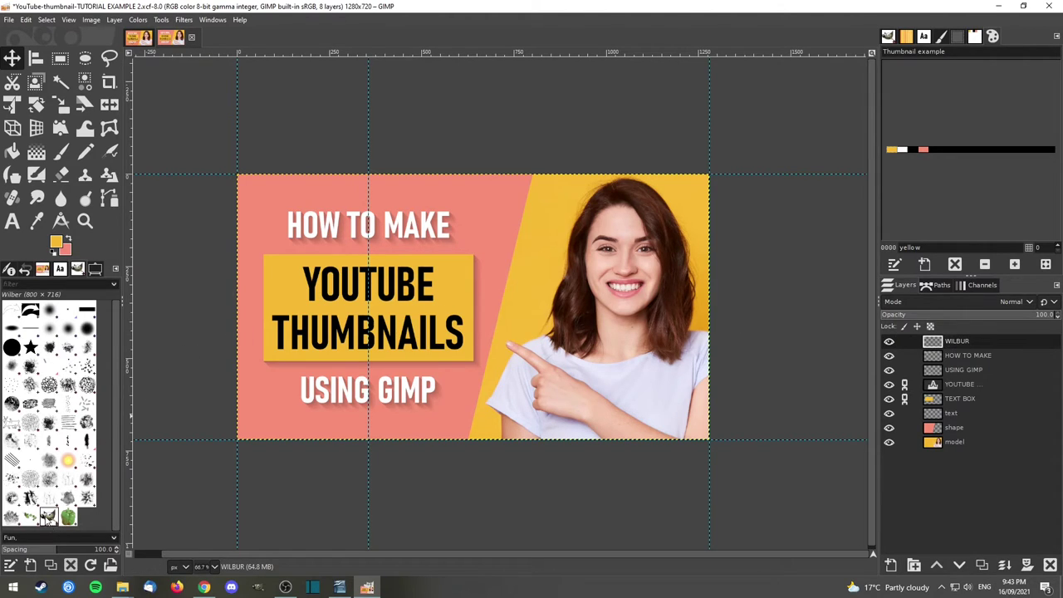
# Drop the Wilber brush image onto the middle of the thumbnail.
pyautogui.click(493, 310)
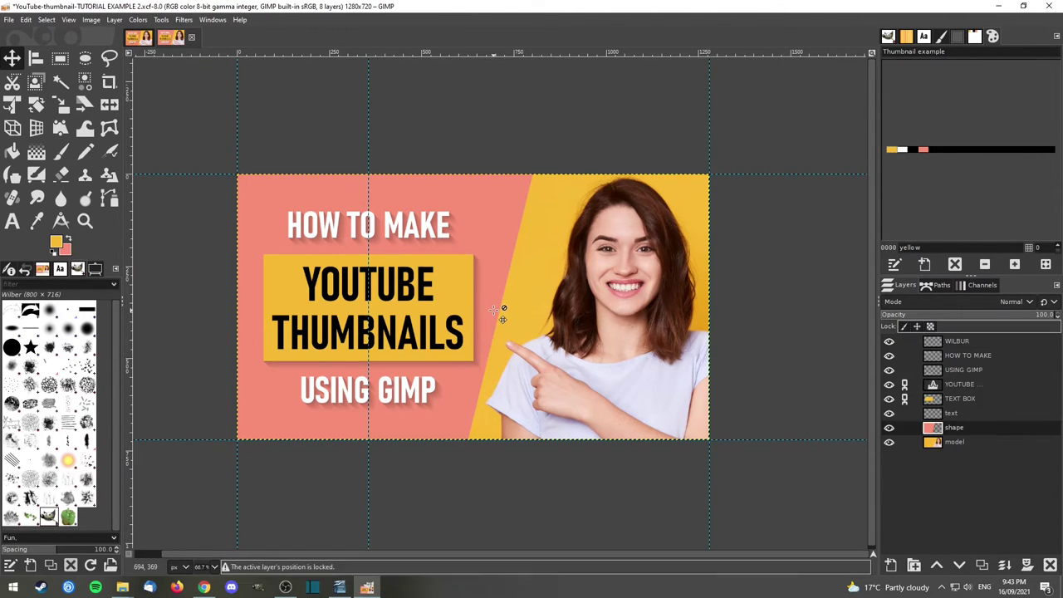
pyautogui.click(960, 340)
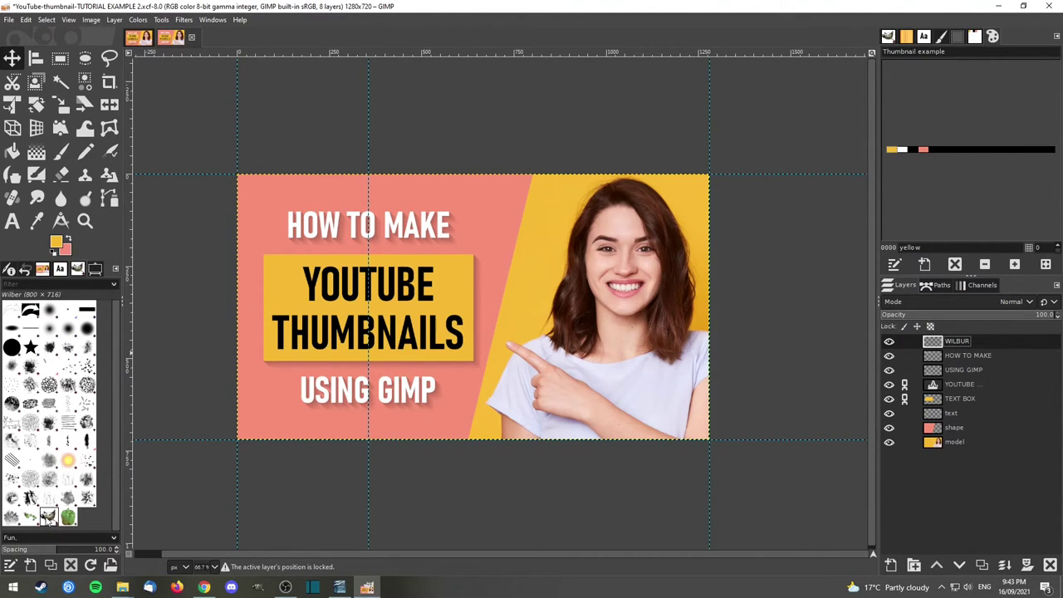
pyautogui.moveTo(47, 517); pyautogui.dragTo(465, 319)
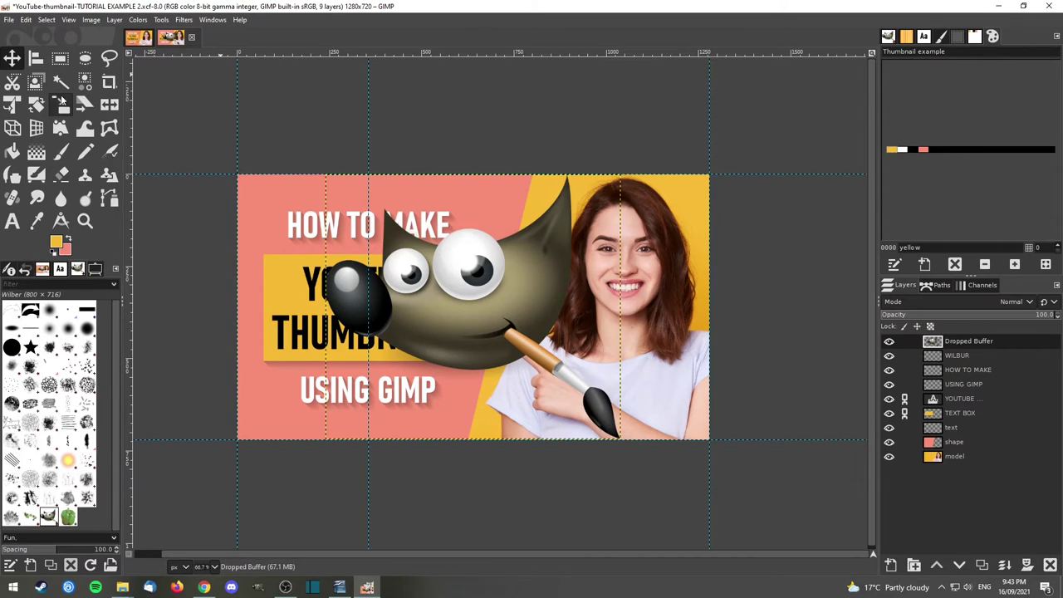
# Scale the Wilber layer down to about 198×177 pixels and drag it onto USING GIMP.
pyautogui.click(63, 106)
pyautogui.click(508, 304)
pyautogui.moveTo(631, 450); pyautogui.dragTo(430, 231)
pyautogui.moveTo(368, 217); pyautogui.dragTo(378, 416)
pyautogui.press('Return')
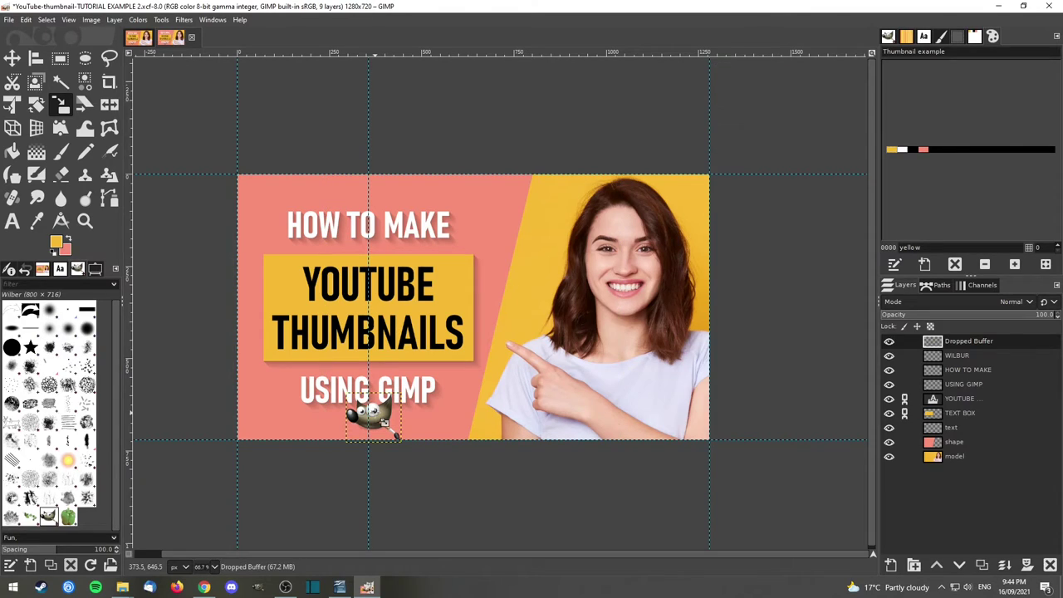
# Nudge Wilber with the arrow keys to sit just below the USING GIMP text.
pyautogui.press('m')
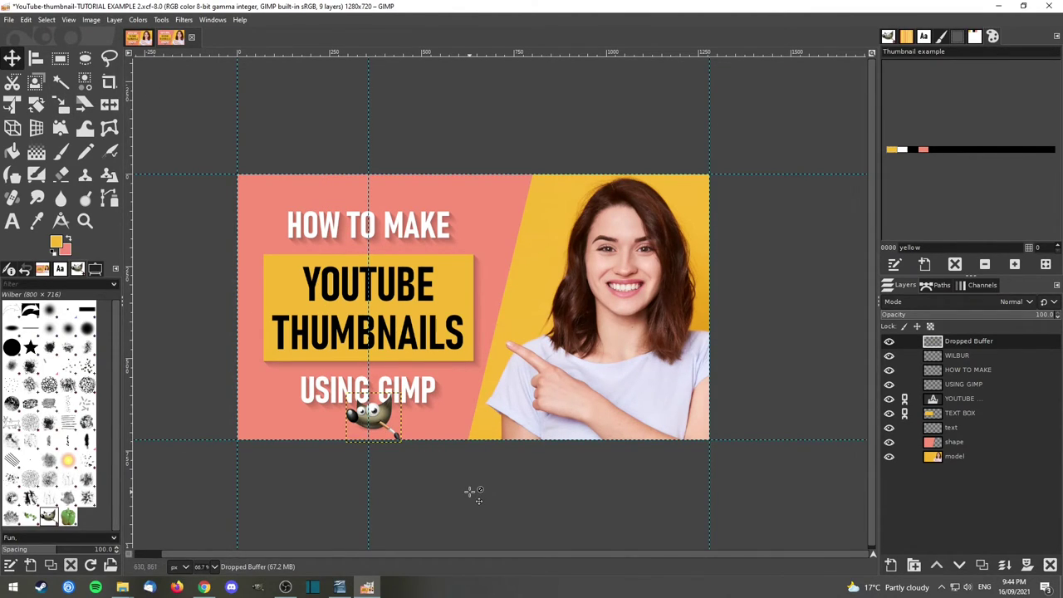
pyautogui.press('Left')
pyautogui.press('Left')
pyautogui.press('Left')
pyautogui.press('Up')
pyautogui.press('Up')
pyautogui.press('Up')
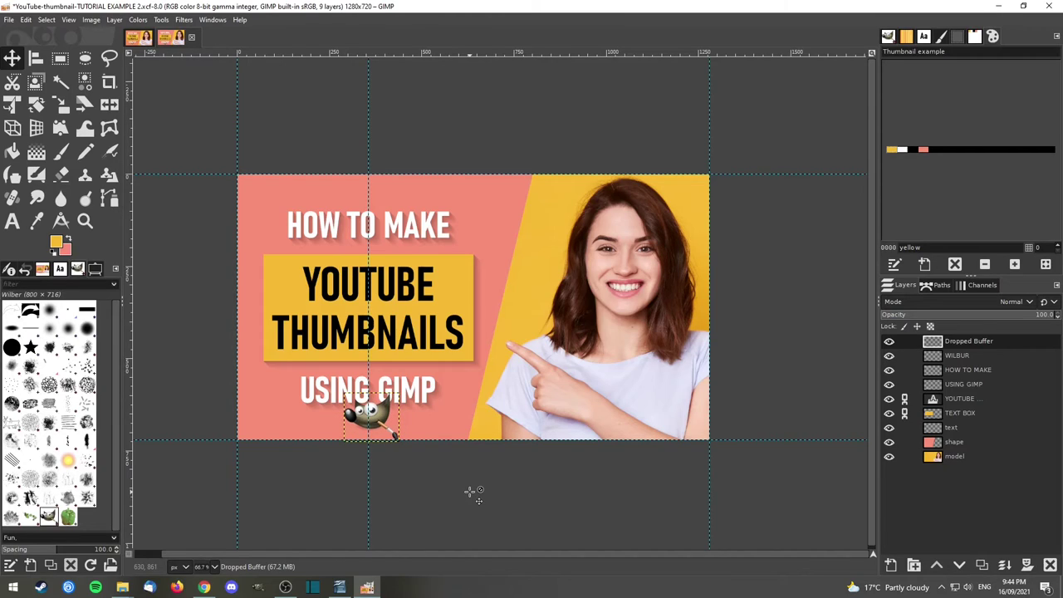
pyautogui.press('Right')
pyautogui.press('Right')
pyautogui.press('Up')
pyautogui.press('Up')
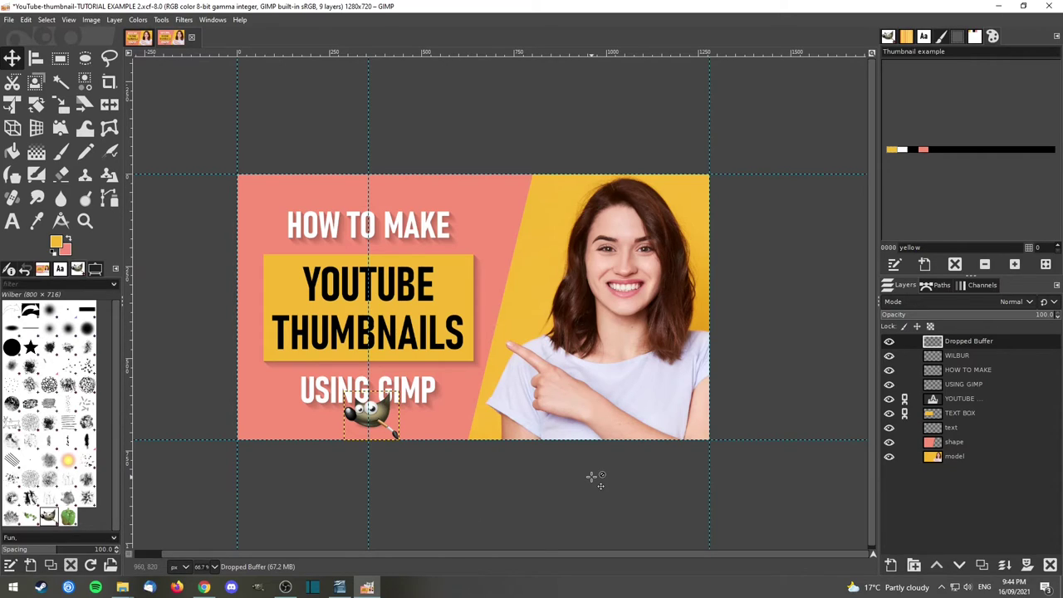
pyautogui.press('Up')
pyautogui.press('Up')
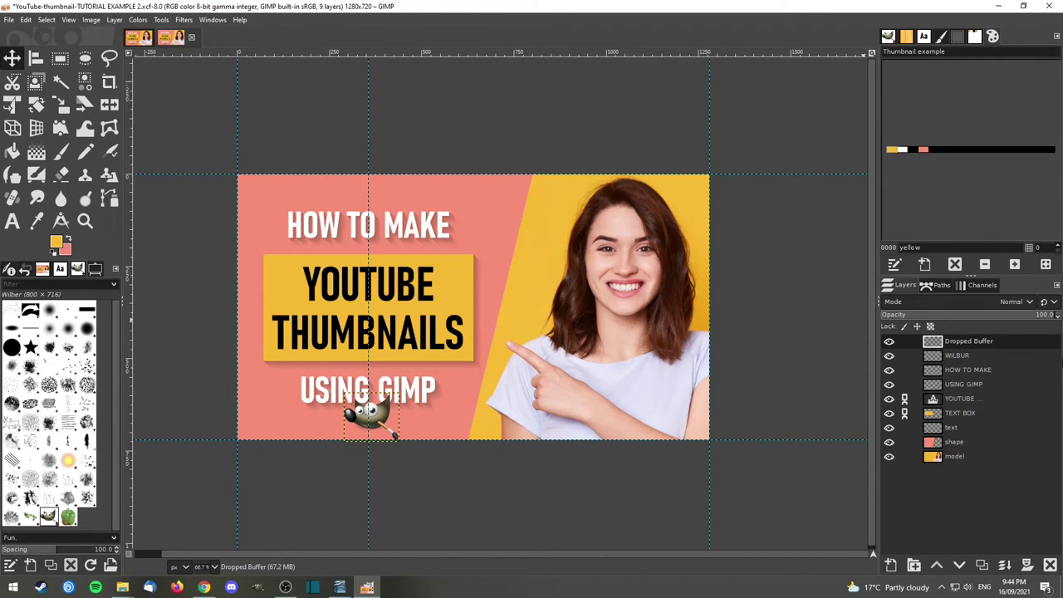
# Rename the mascot layer to WILBUR and delete the empty WILBUR layer.
pyautogui.doubleClick(980, 340)
pyautogui.write('WILBUR')
pyautogui.press('Return')
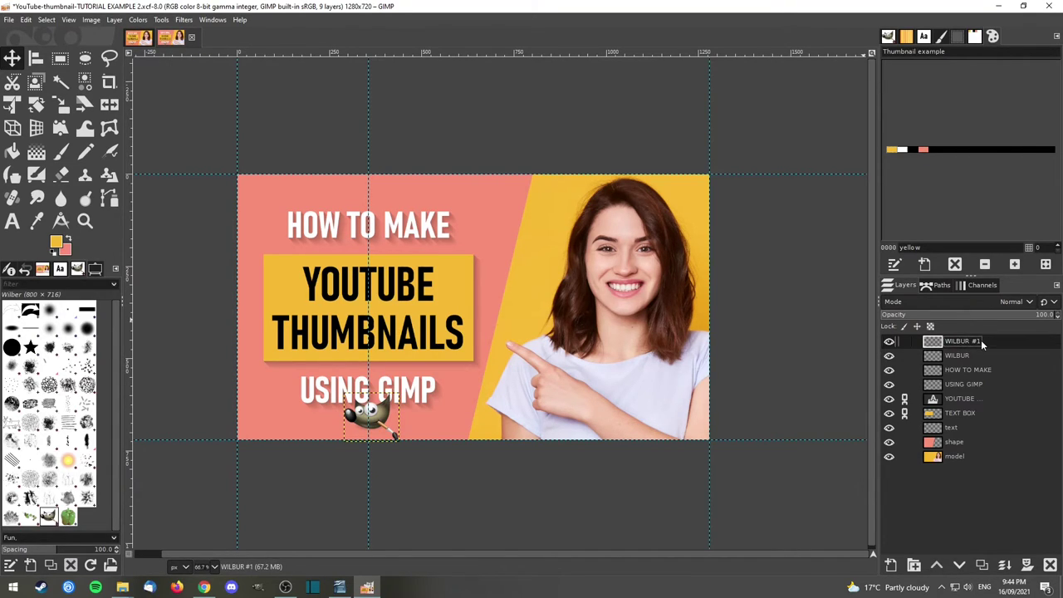
pyautogui.click(888, 355)
pyautogui.rightClick(954, 352)
pyautogui.click(996, 145)
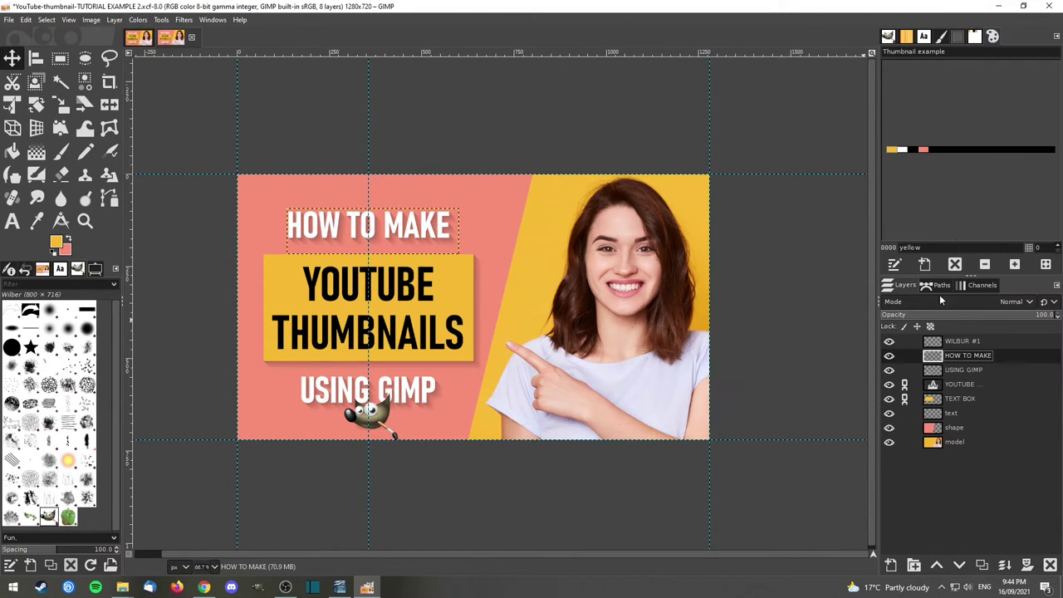
# Move WILBUR #1 below HOW TO MAKE and link it with USING GIMP.
pyautogui.click(960, 342)
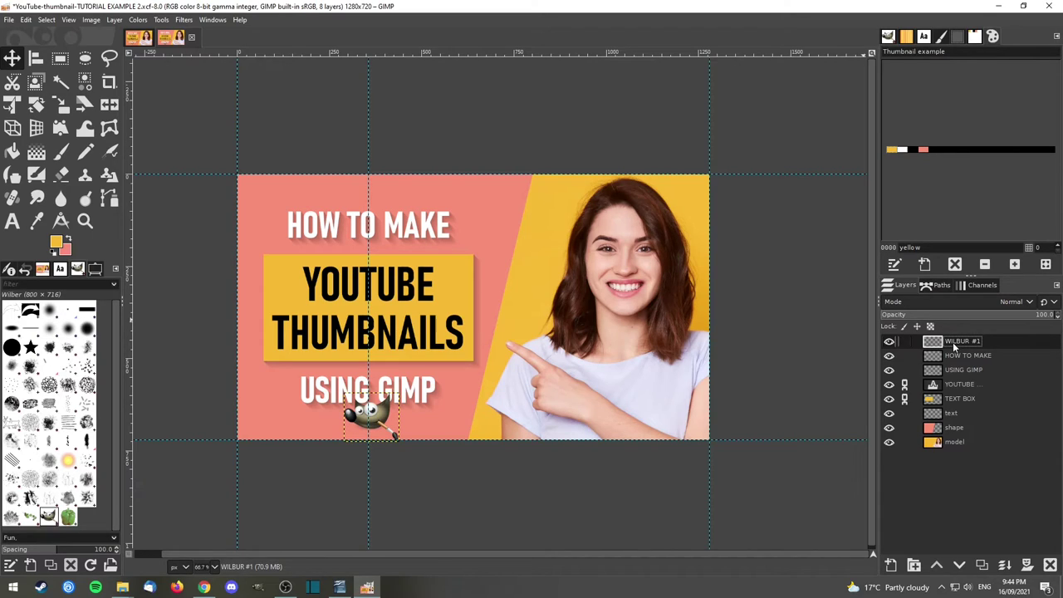
pyautogui.moveTo(954, 341); pyautogui.dragTo(957, 363)
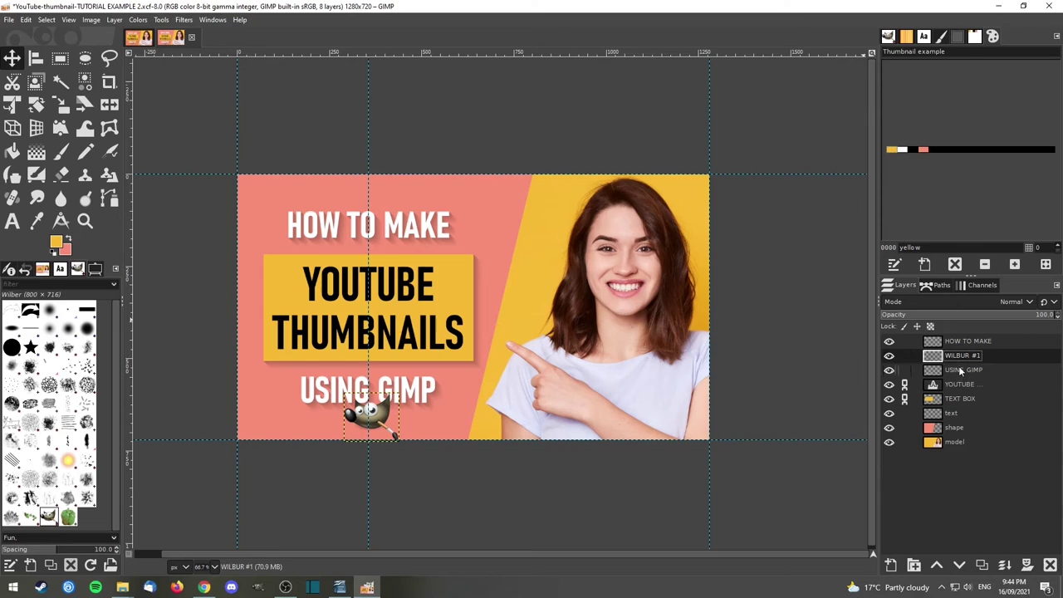
pyautogui.click(904, 355)
pyautogui.click(904, 370)
# Link HOW TO MAKE, hide the text layer, and select the TEXT BOX layer.
pyautogui.click(904, 340)
pyautogui.click(888, 413)
pyautogui.click(952, 341)
pyautogui.click(959, 356)
pyautogui.click(960, 371)
pyautogui.click(963, 384)
pyautogui.click(965, 400)
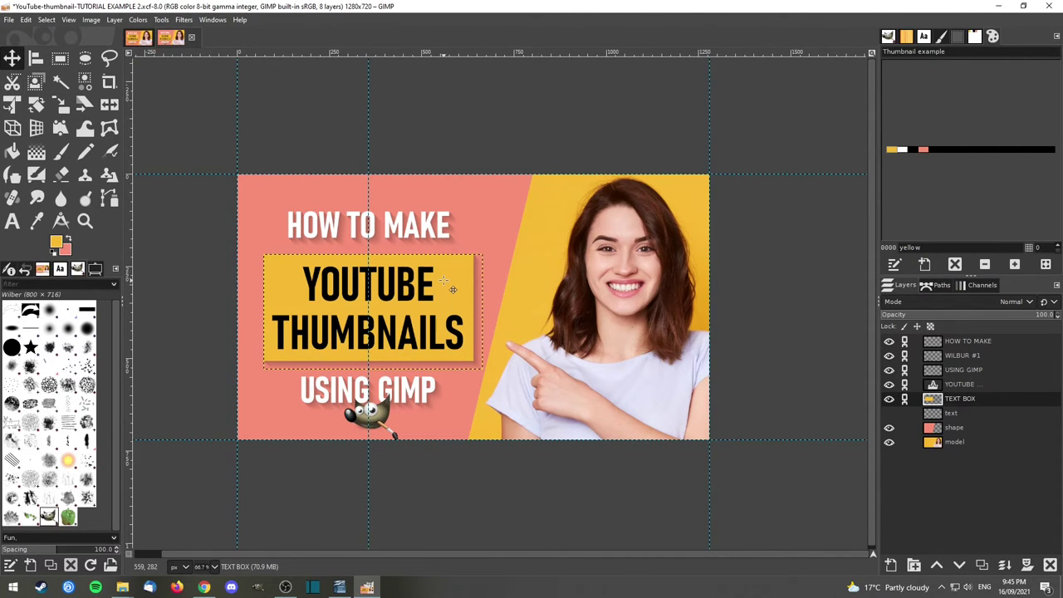
# Nudge the linked title block up and left, and remove the centre vertical guide.
pyautogui.press('Up')
pyautogui.press('Up')
pyautogui.press('Up')
pyautogui.press('Up')
pyautogui.press('Up')
pyautogui.press('Up')
pyautogui.press('Up')
pyautogui.press('Up')
pyautogui.press('Up')
pyautogui.press('Up')
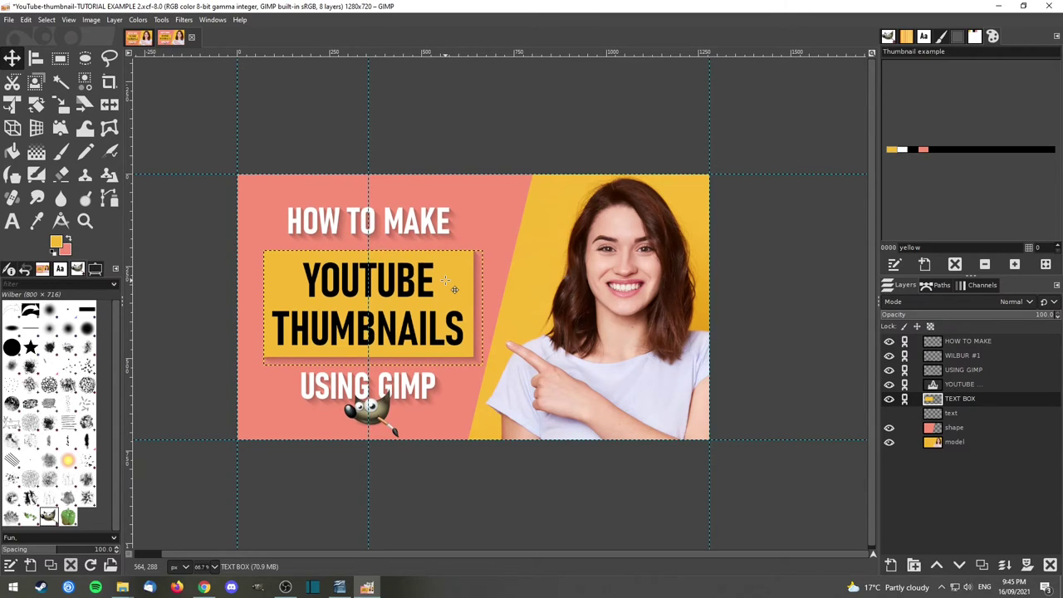
pyautogui.press('Up')
pyautogui.press('Up')
pyautogui.press('Up')
pyautogui.press('Up')
pyautogui.press('Up')
pyautogui.press('Up')
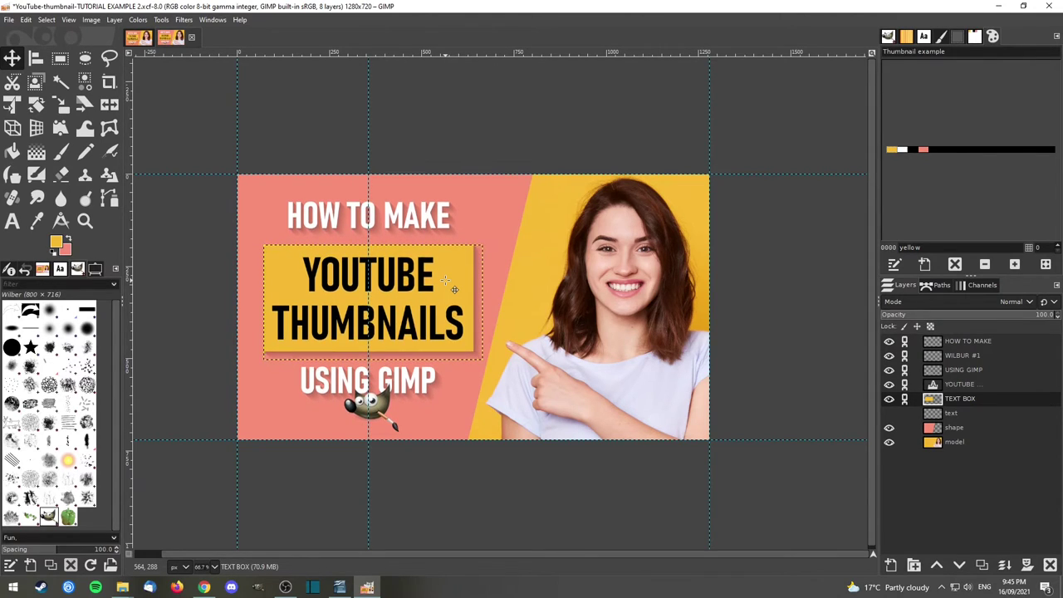
pyautogui.press('Up')
pyautogui.press('Up')
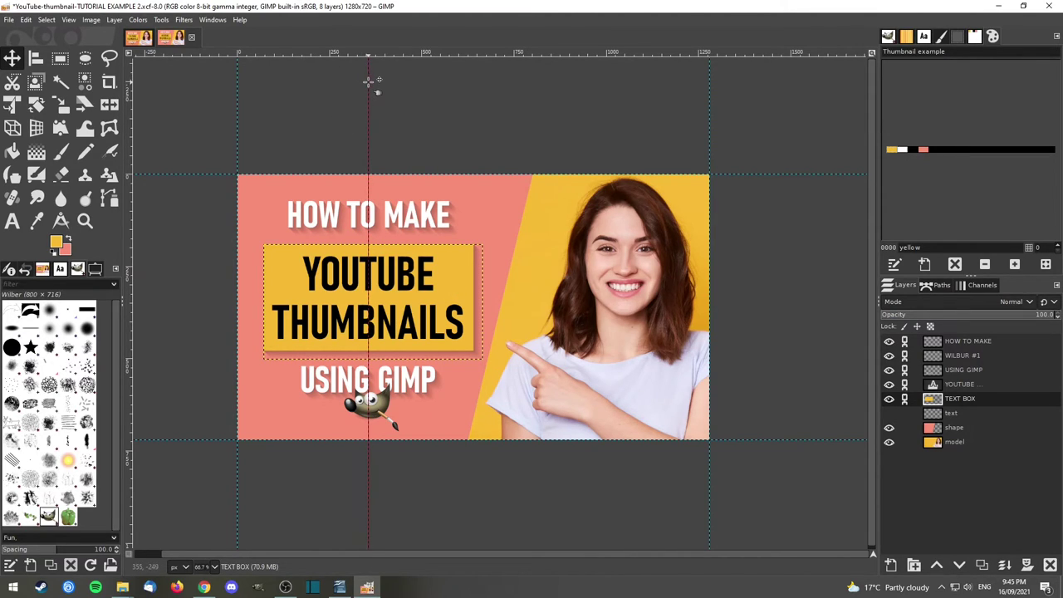
pyautogui.moveTo(369, 83); pyautogui.dragTo(129, 98)
pyautogui.press('Left')
pyautogui.press('Left')
pyautogui.press('Left')
pyautogui.press('Left')
pyautogui.press('Left')
pyautogui.press('Left')
pyautogui.press('Left')
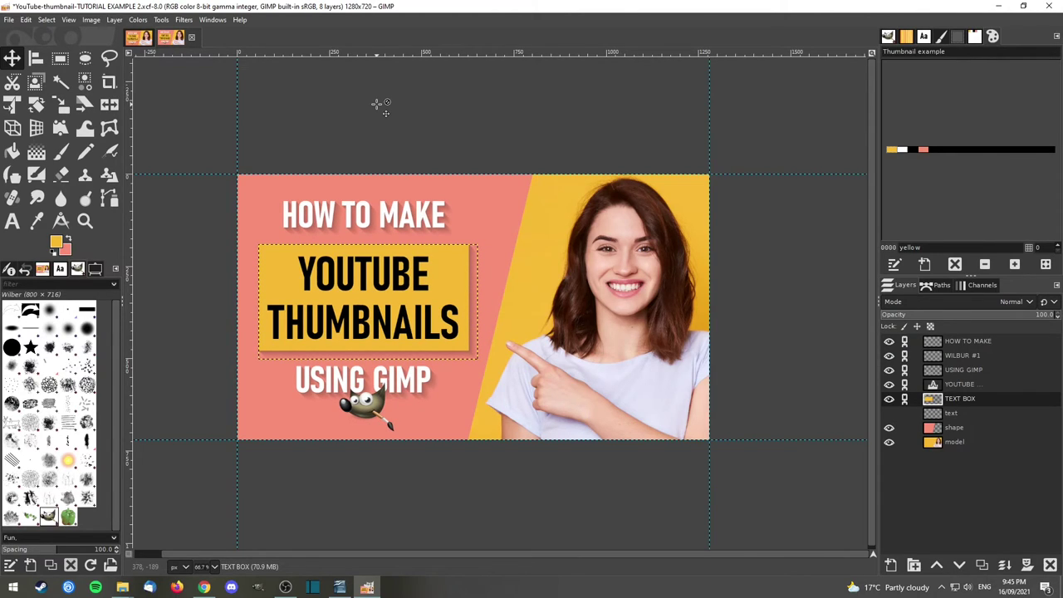
pyautogui.press('Up')
pyautogui.press('Up')
pyautogui.press('Up')
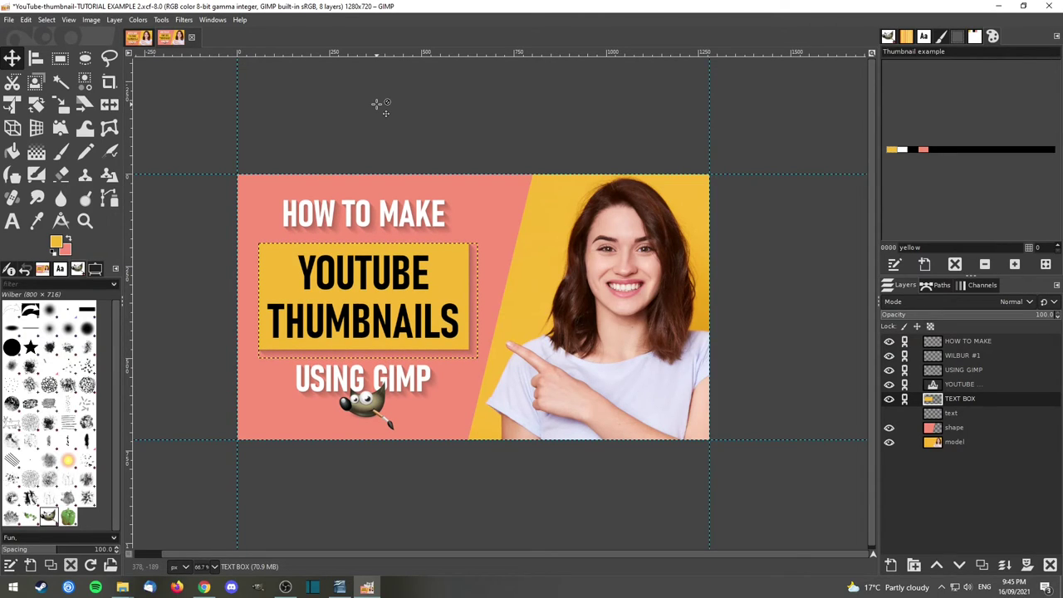
pyautogui.click(955, 441)
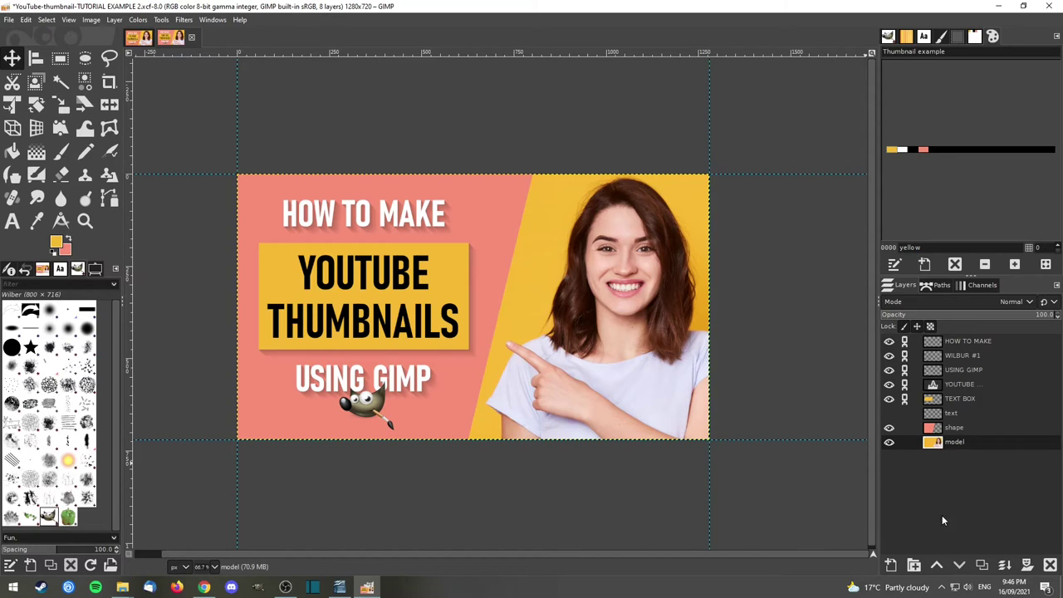
# Save the project and export it as YouTube-thumbnail-TUTORIAL EXAMPLE 2.png with default PNG options.
pyautogui.click(9, 20)
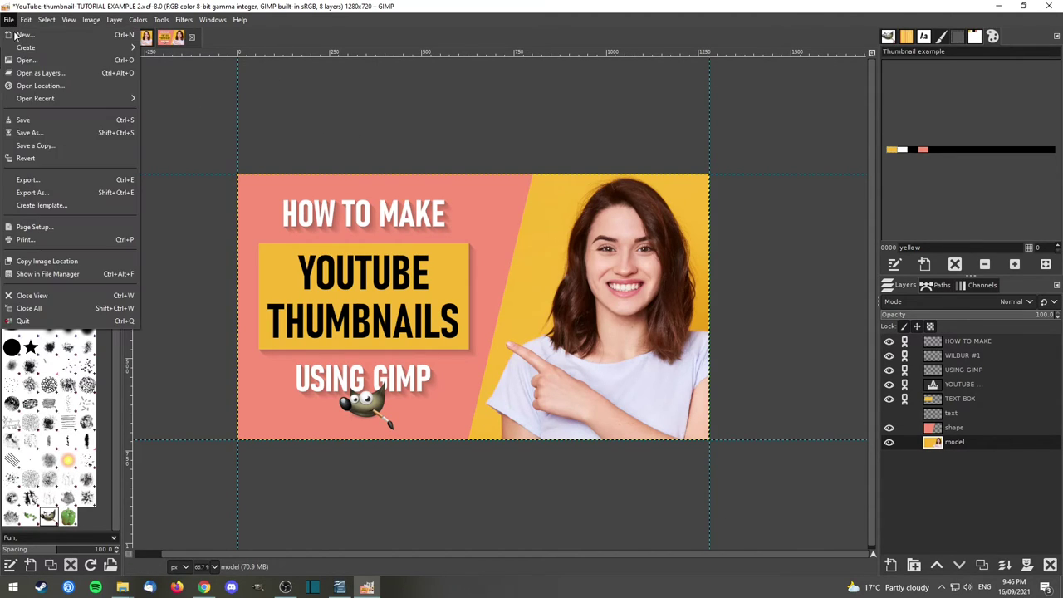
pyautogui.click(28, 122)
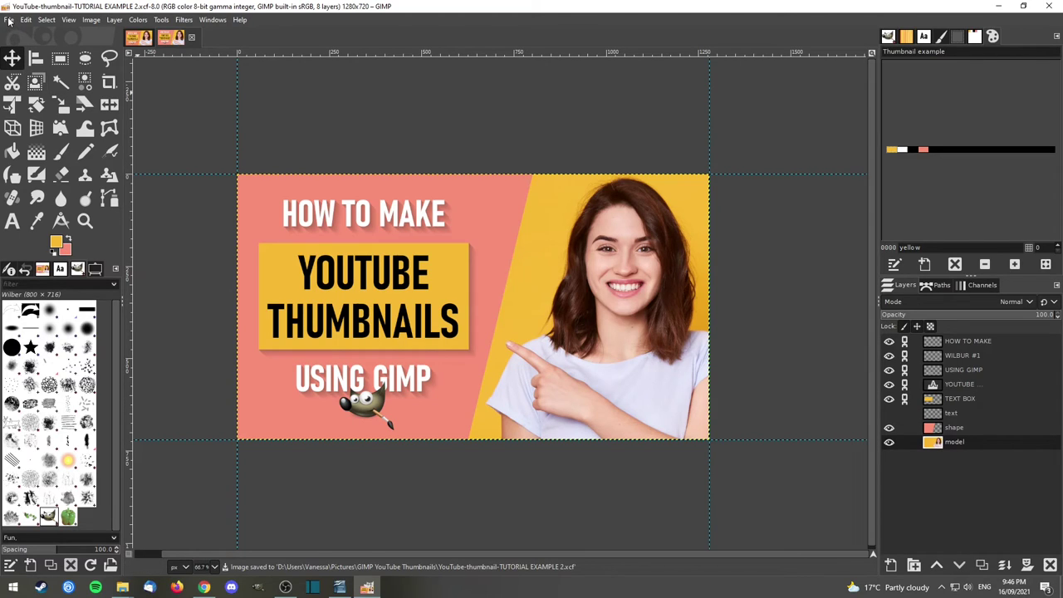
pyautogui.click(8, 20)
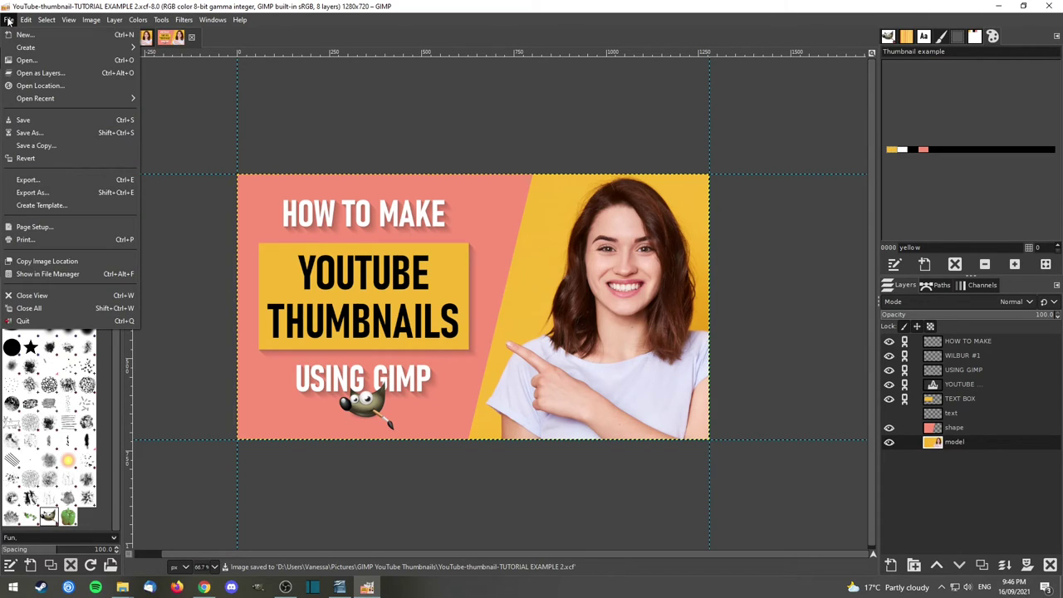
pyautogui.click(37, 196)
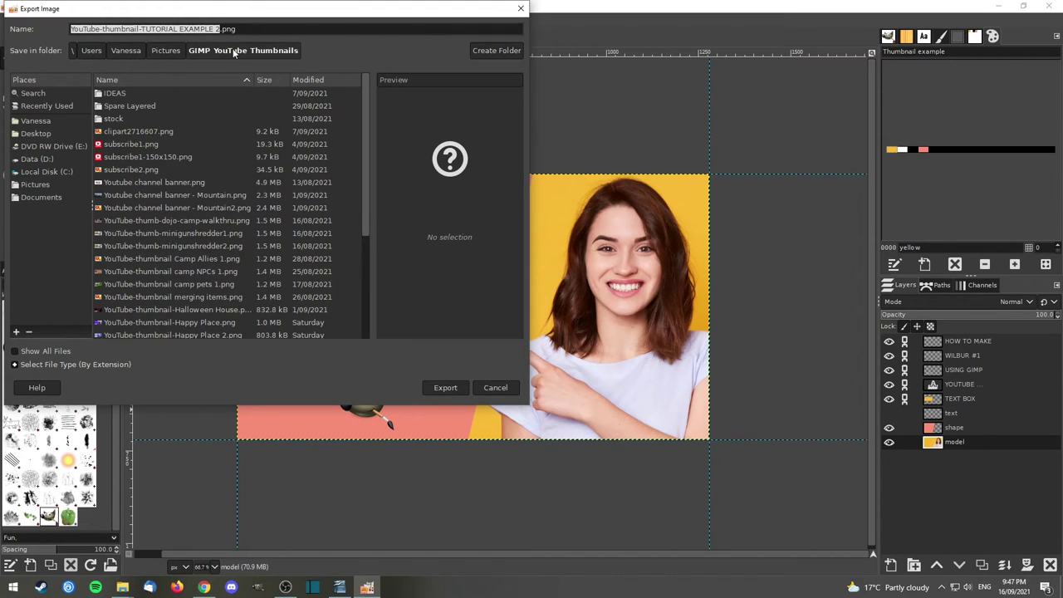
pyautogui.click(446, 387)
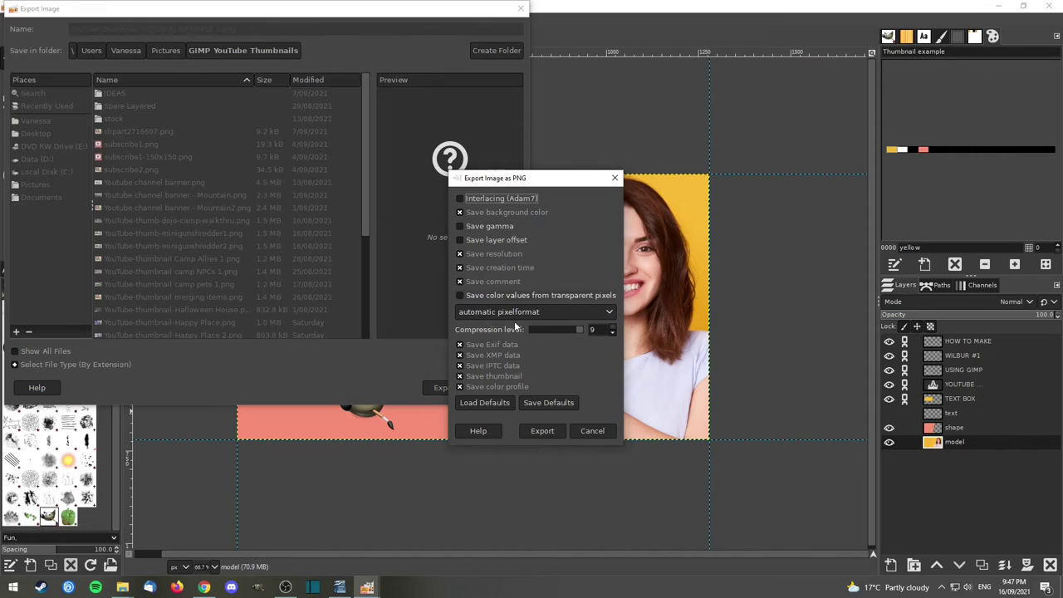
pyautogui.click(541, 431)
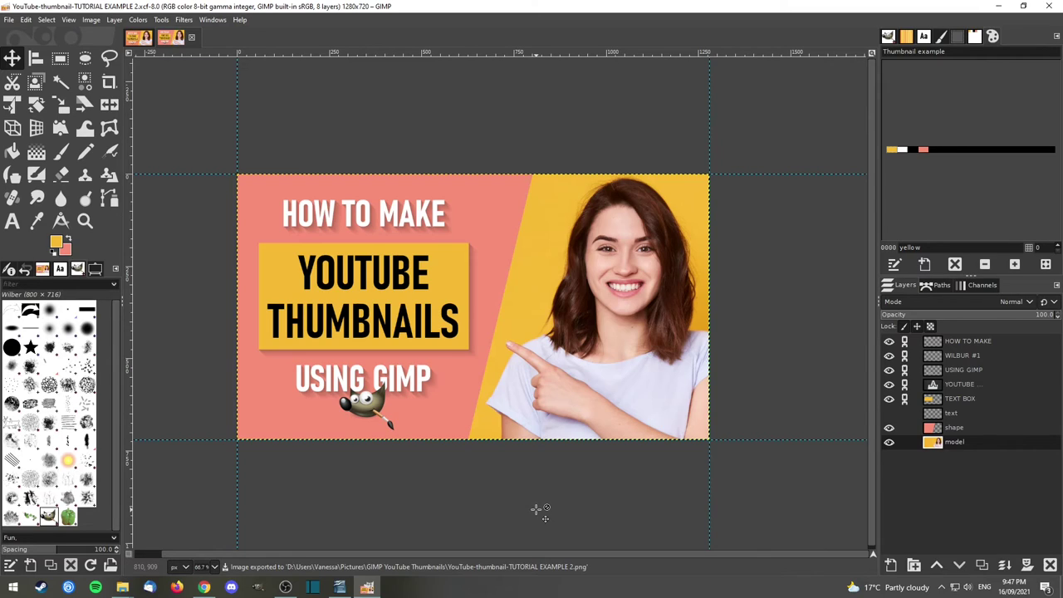
# Open YouTube-thumbnail-TUTORIAL EXAMPLE 2.png from the GIMP YouTube Thumbnails folder in File Explorer.
pyautogui.moveTo(122, 586)
pyautogui.click(79, 539)
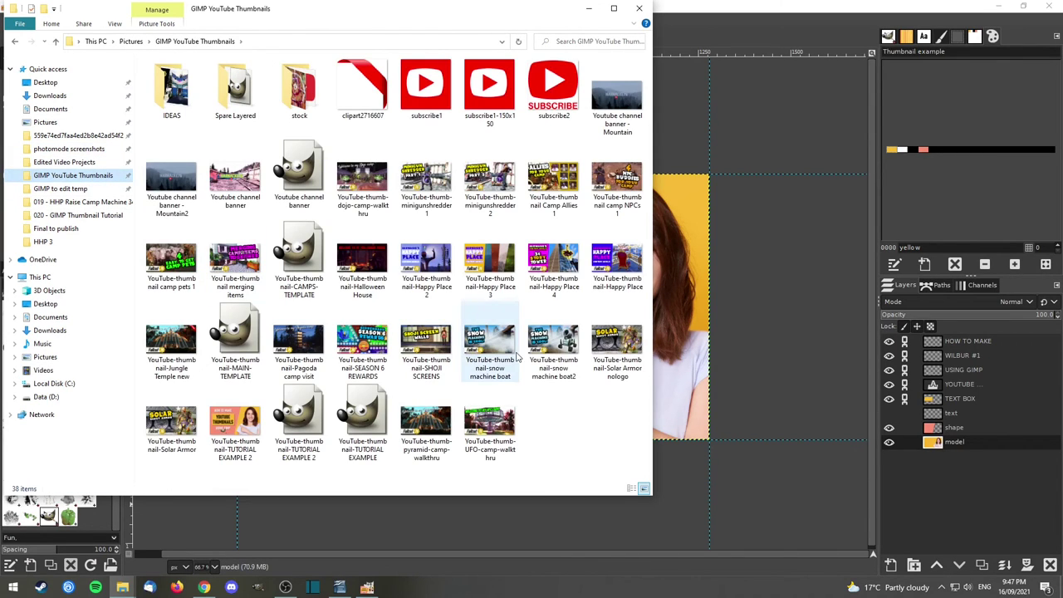
pyautogui.doubleClick(233, 430)
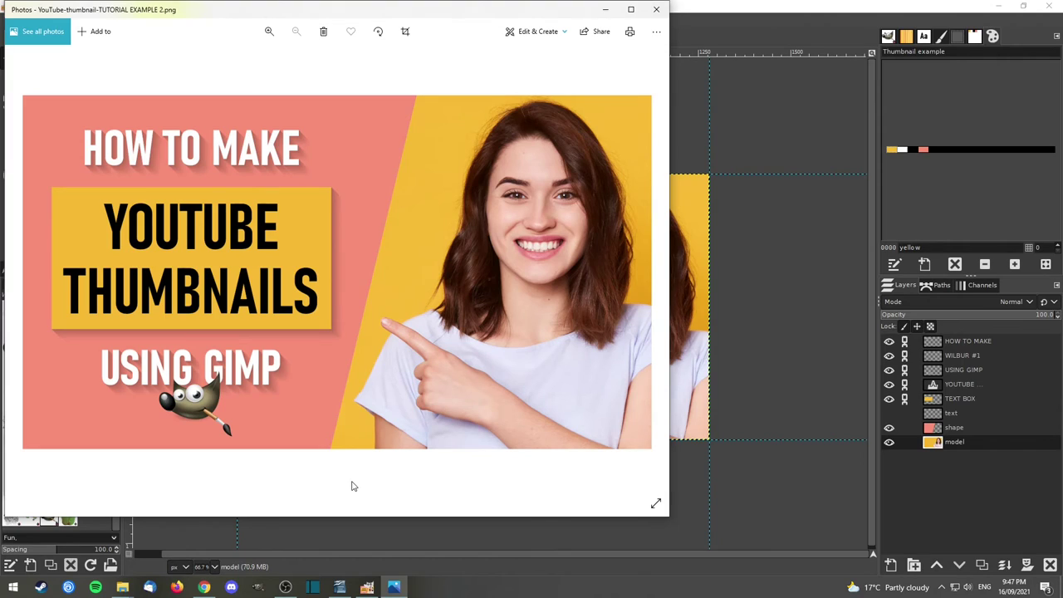
# Close the Photos viewer with Alt+F4 to return to GIMP.
pyautogui.hotkey('alt', 'F4')
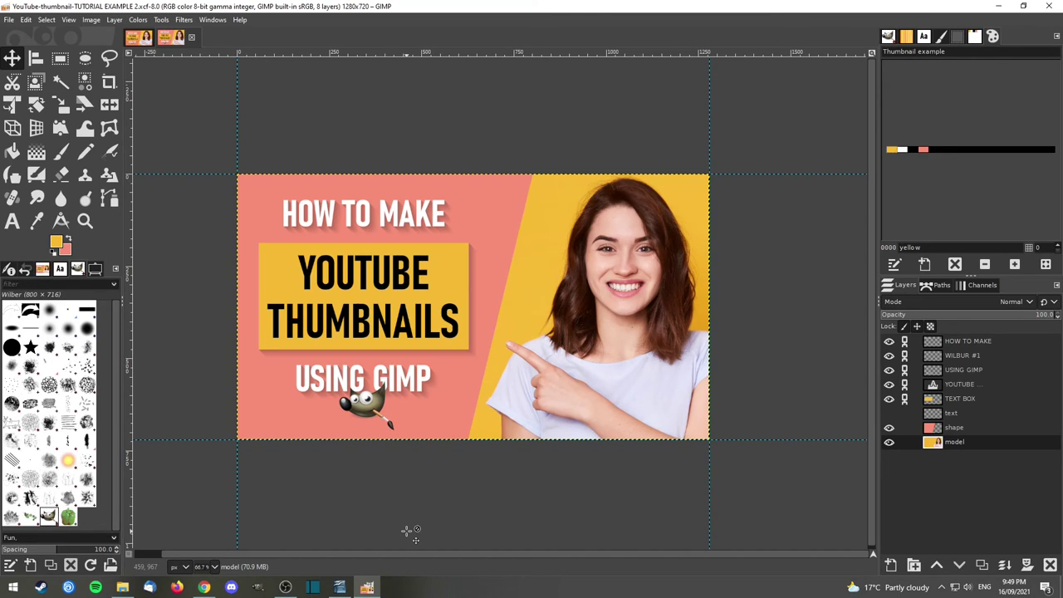
pyautogui.click(203, 587)
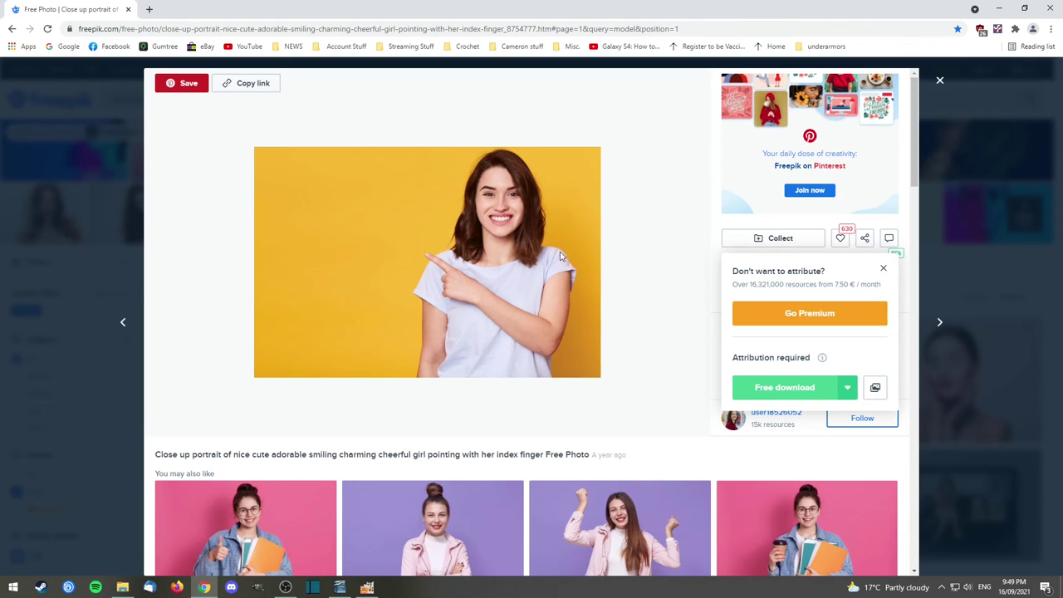
pyautogui.scroll(-7, 466, 282)
pyautogui.scroll(-5, 466, 292)
pyautogui.scroll(7, 466, 292)
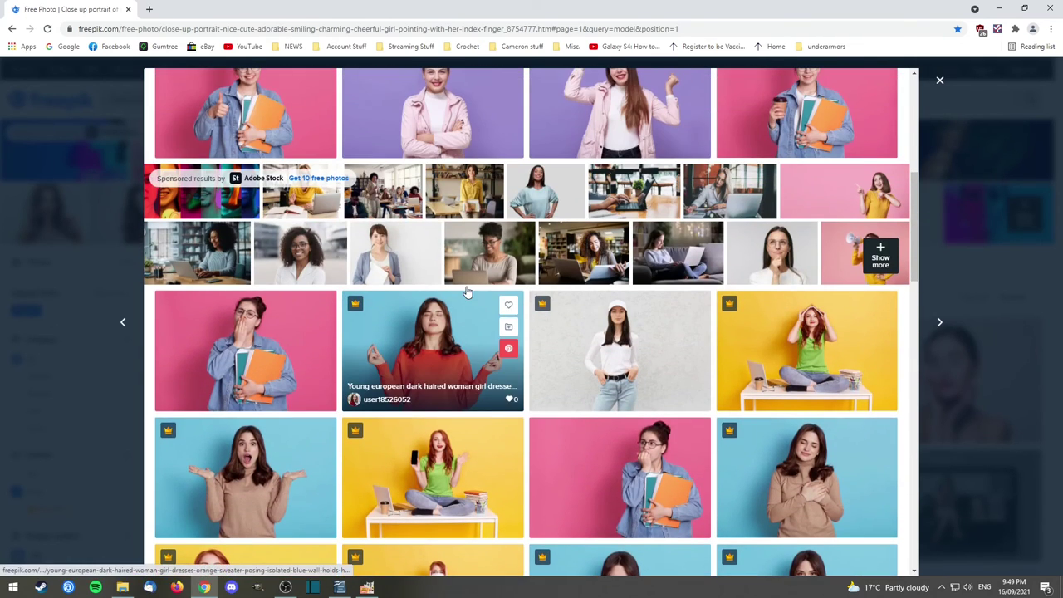
pyautogui.scroll(-8, 467, 292)
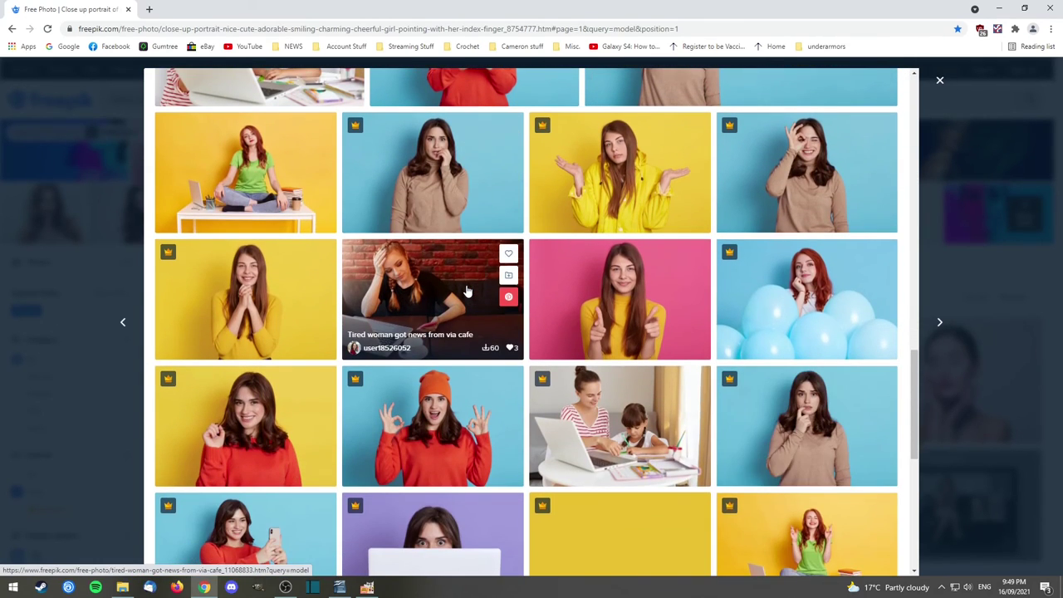
pyautogui.scroll(12, 467, 292)
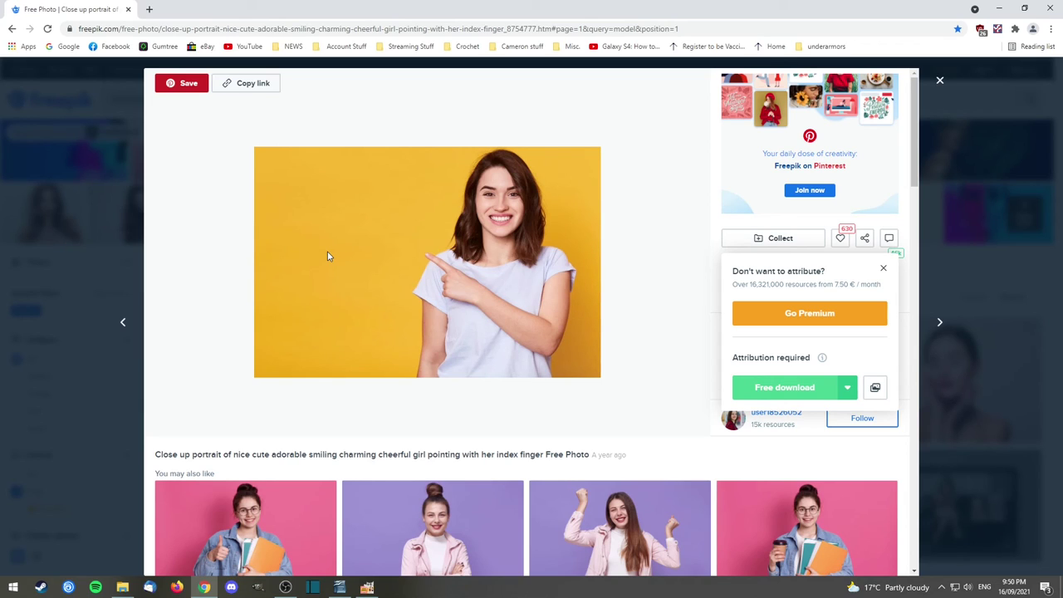
pyautogui.click(366, 587)
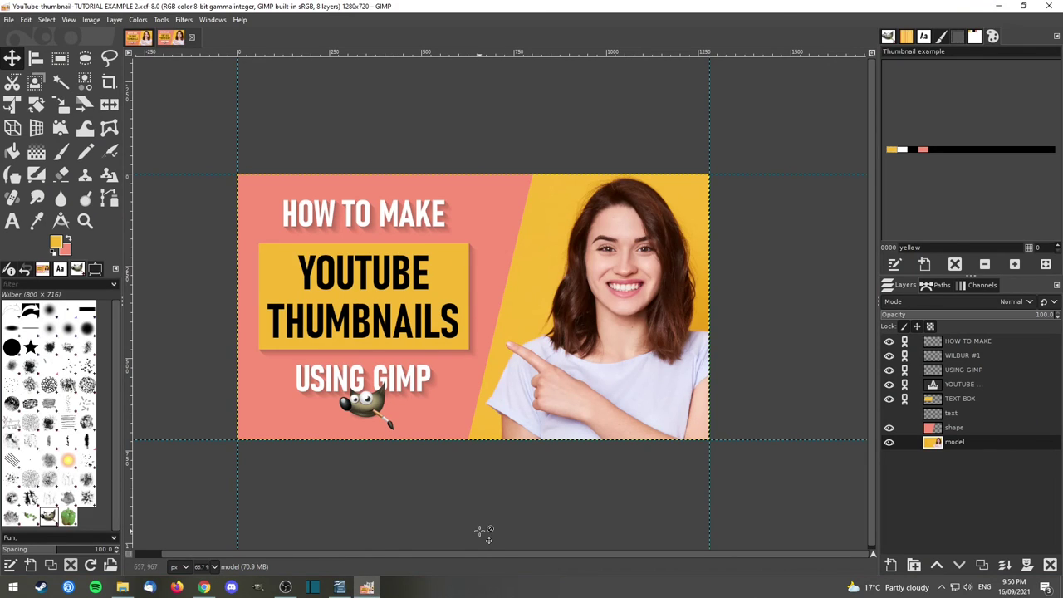